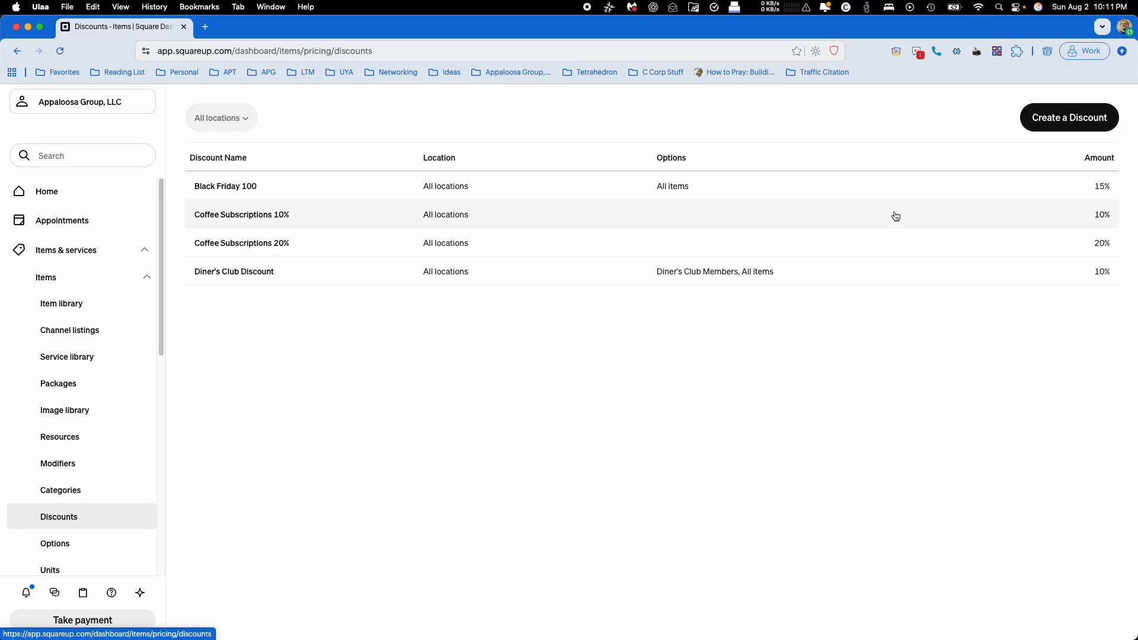
Create a new discount and name it "Happy Hour Combo"
{"action": "left_click", "coordinate": [1076, 125]}
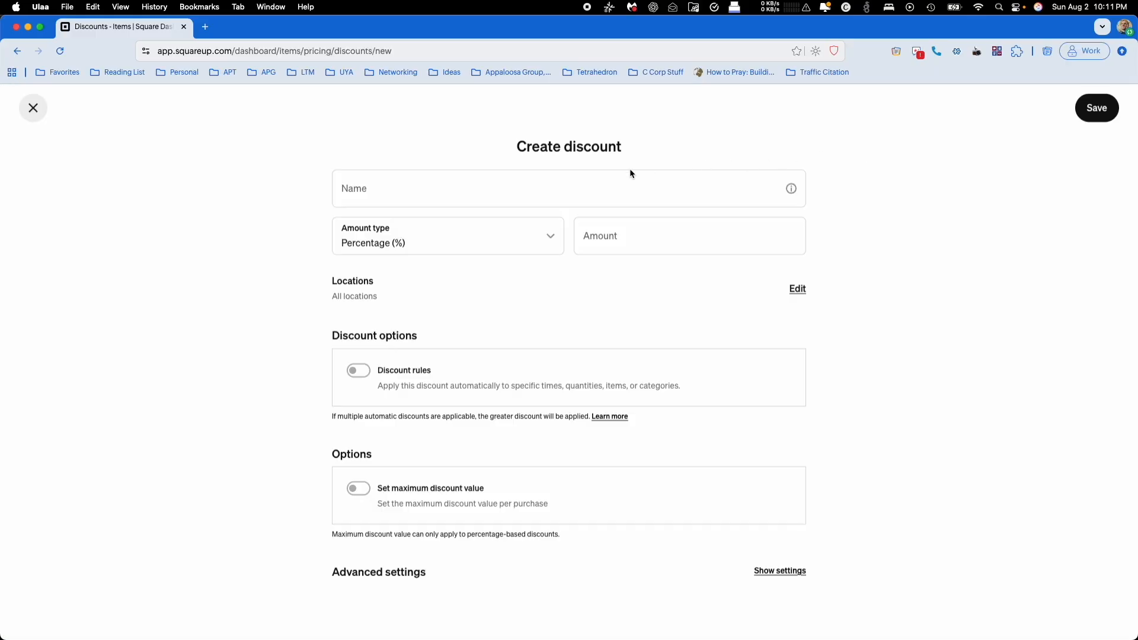
{"action": "left_click", "coordinate": [455, 188]}
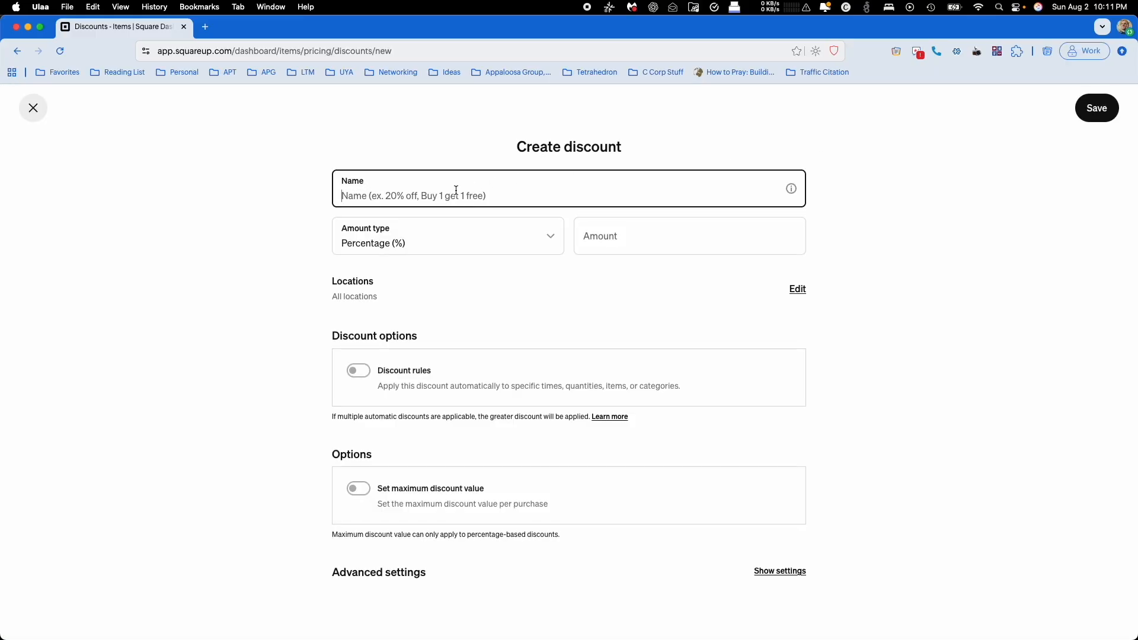
{"action": "type", "text": "Happy Hour Combo"}
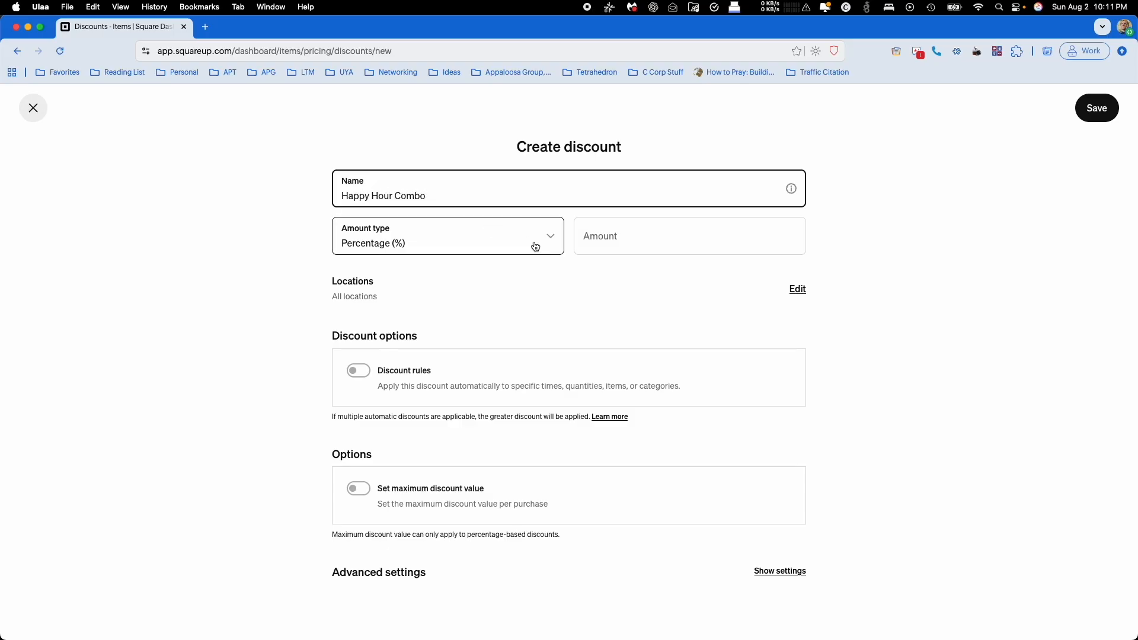
Set the discount amount to 3% and check the available amount types and the name field's hint
{"action": "left_click", "coordinate": [610, 244]}
{"action": "type", "text": "3"}
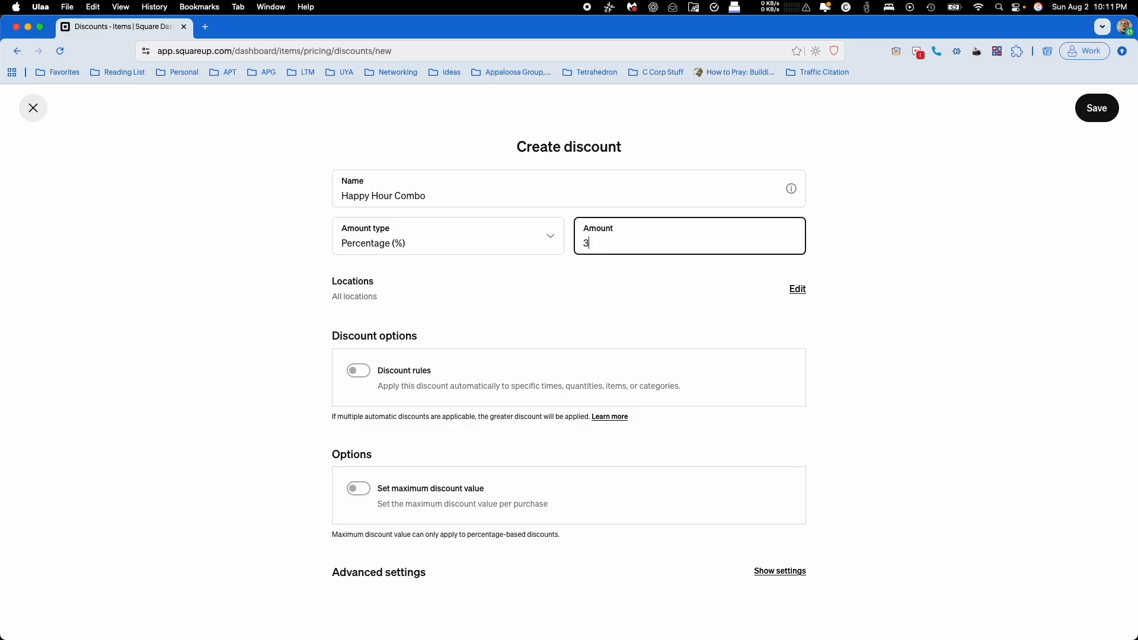
{"action": "left_click", "coordinate": [480, 246]}
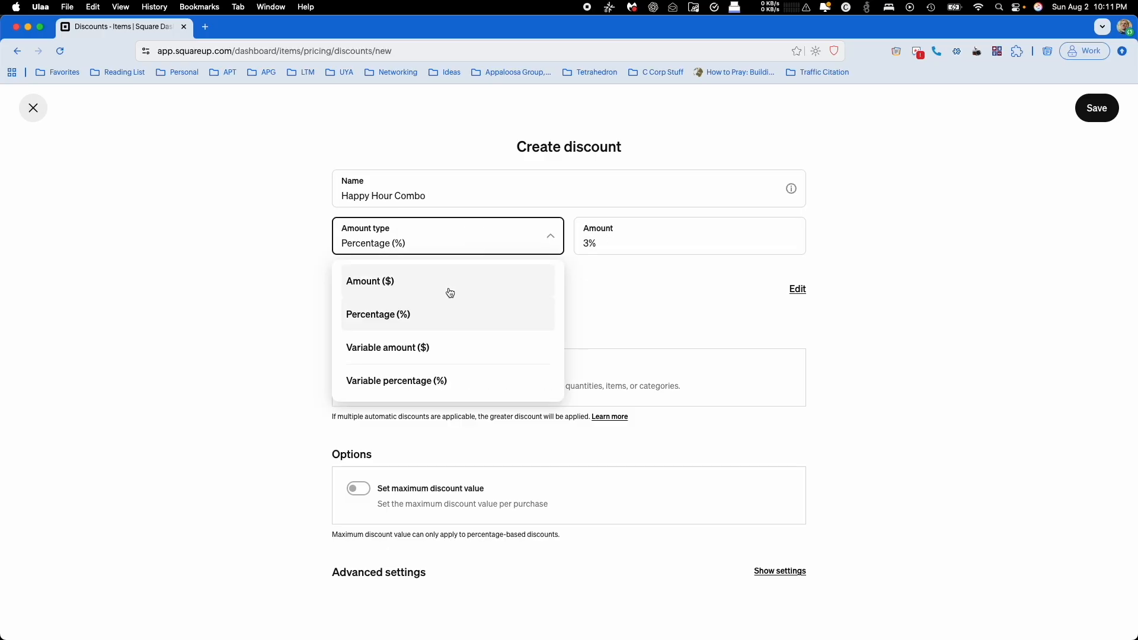
{"action": "left_click", "coordinate": [302, 235]}
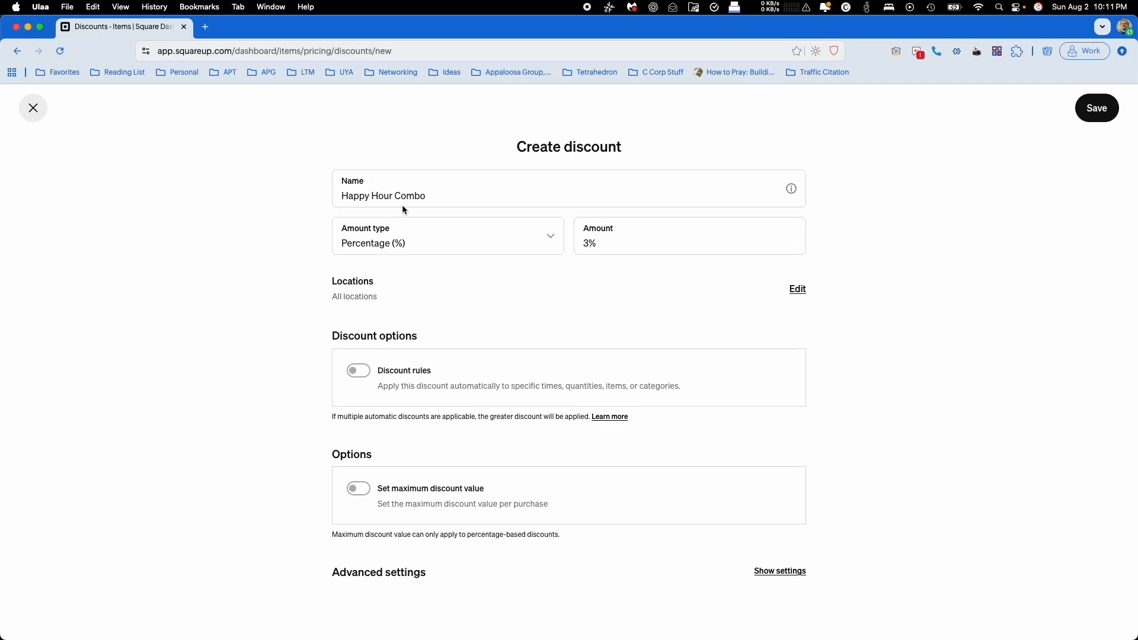
{"action": "left_click", "coordinate": [430, 193]}
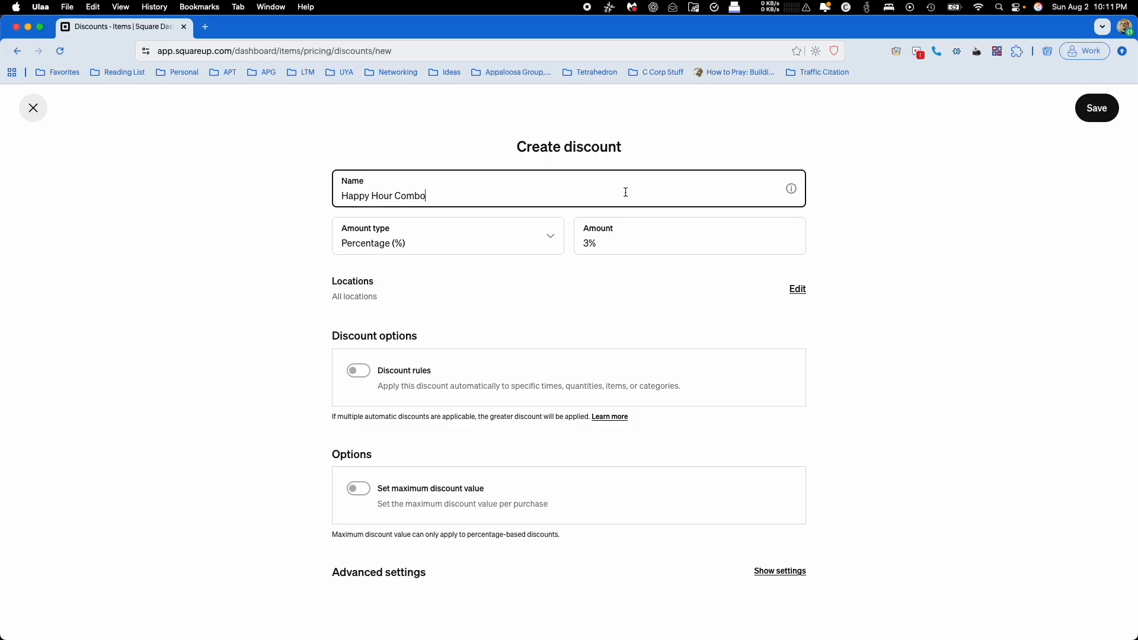
{"action": "mouse_move", "coordinate": [791, 191]}
Change the discount's amount type to Amount ($), set it to $3.00, and keep all locations selected
{"action": "left_click", "coordinate": [434, 240]}
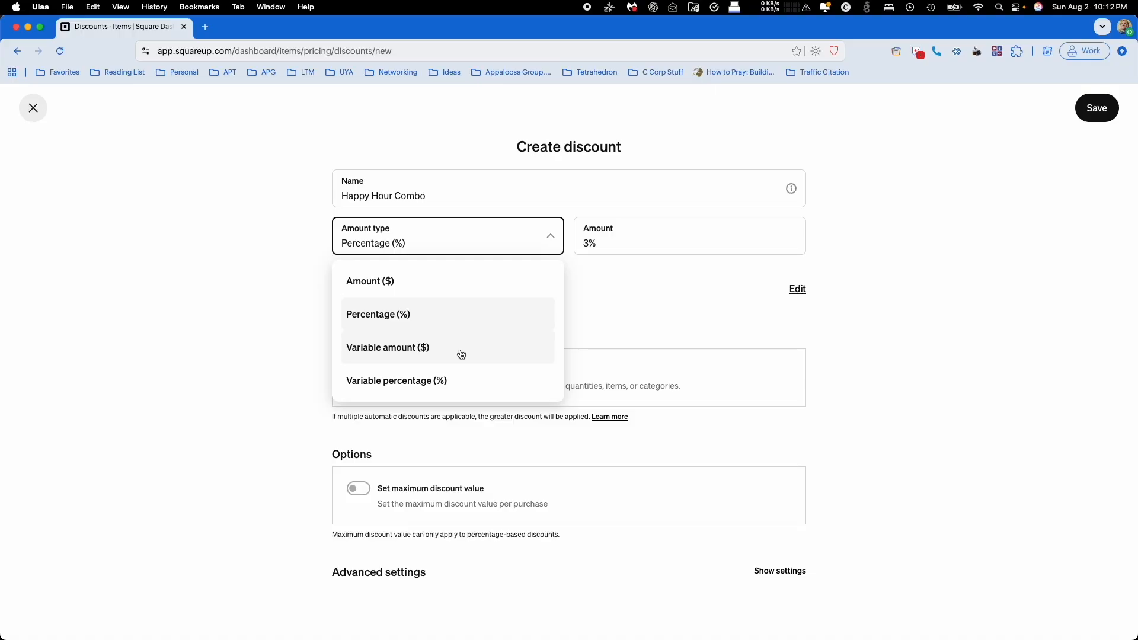
{"action": "left_click", "coordinate": [466, 284]}
{"action": "left_click", "coordinate": [603, 244]}
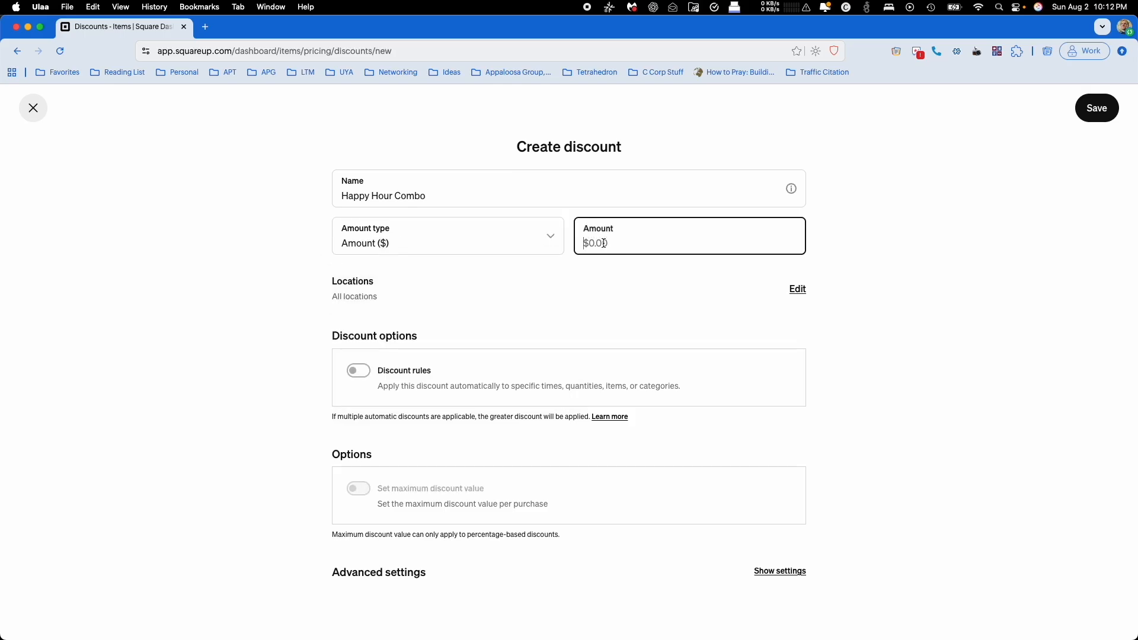
{"action": "type", "text": "3"}
{"action": "left_click", "coordinate": [272, 294]}
{"action": "left_click", "coordinate": [510, 303]}
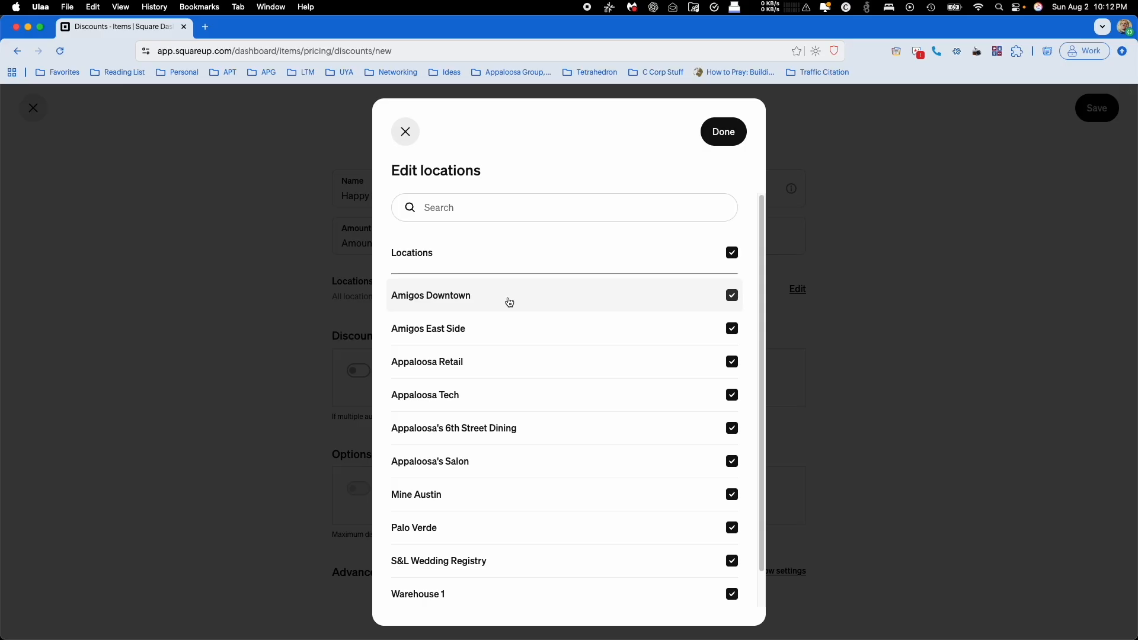
{"action": "left_click", "coordinate": [723, 132]}
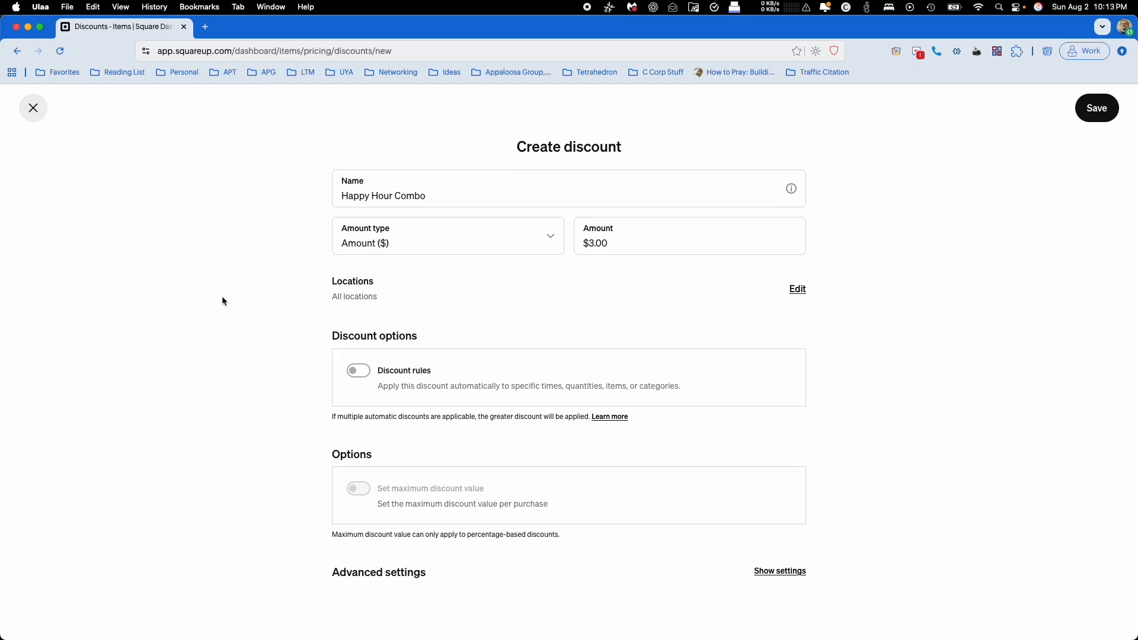
Enable discount rules and make the discount apply to an item or category
{"action": "left_click", "coordinate": [407, 378]}
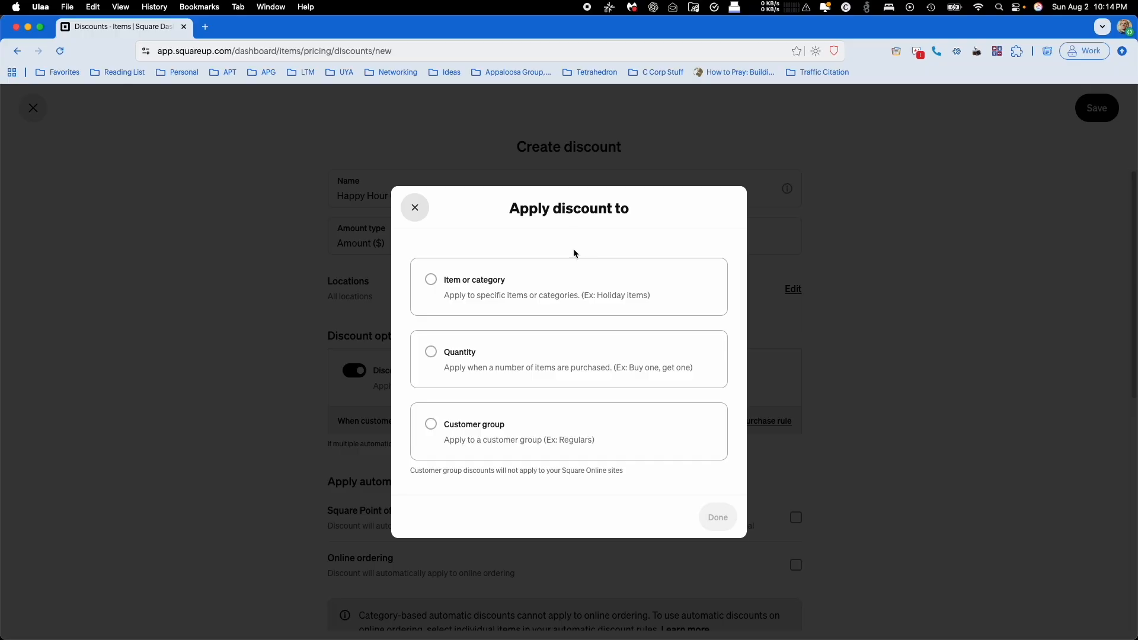
{"action": "left_click", "coordinate": [535, 294]}
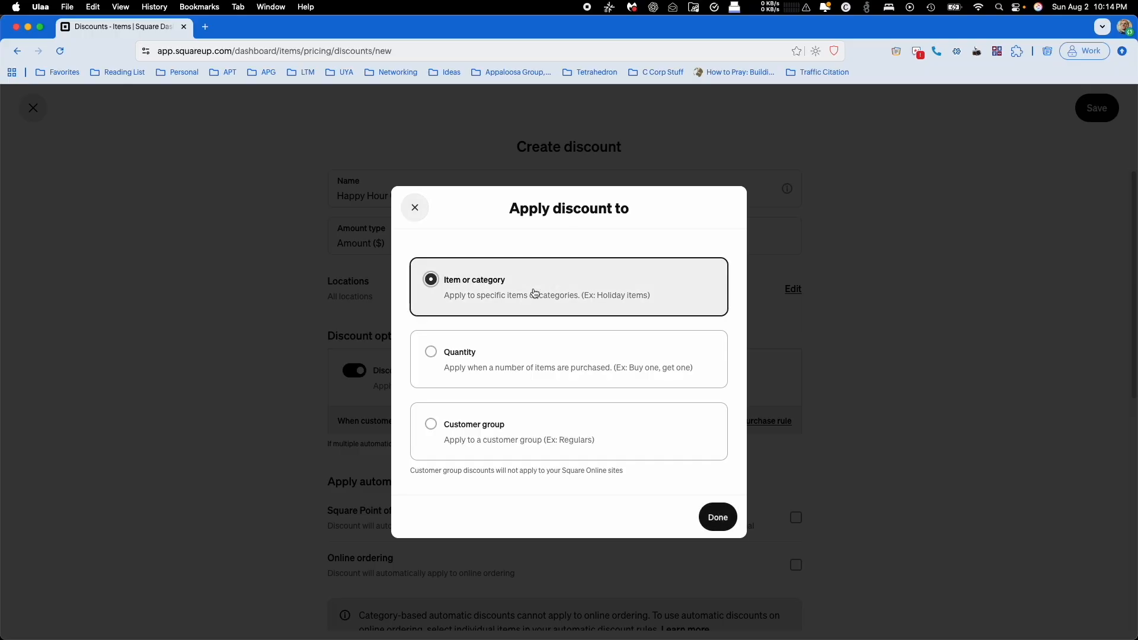
{"action": "left_click", "coordinate": [716, 518]}
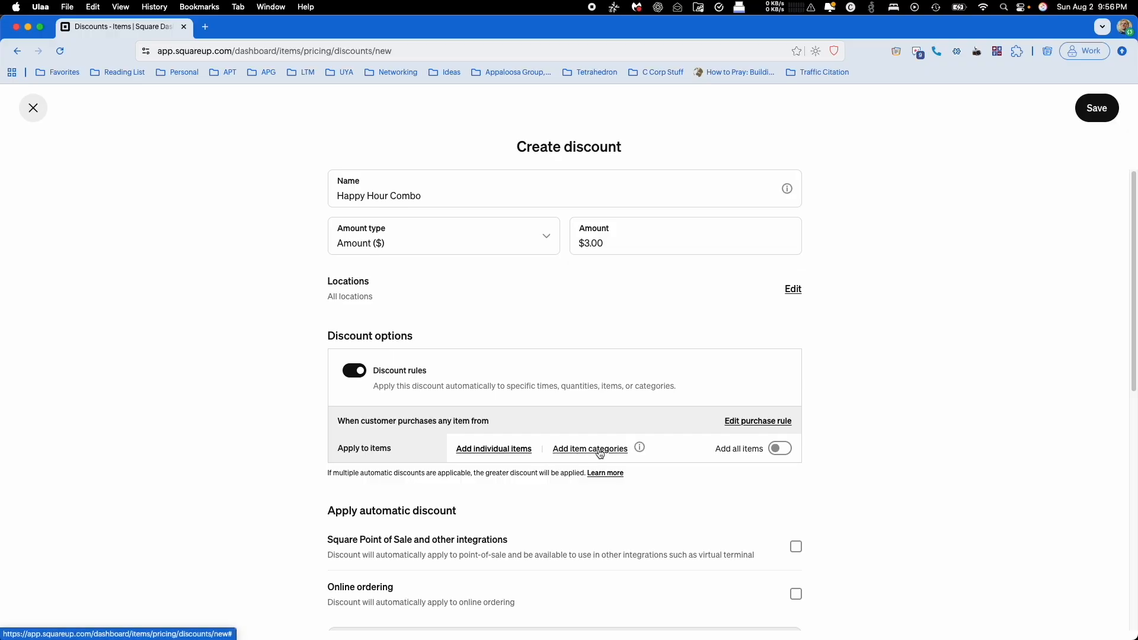
{"action": "mouse_move", "coordinate": [640, 448]}
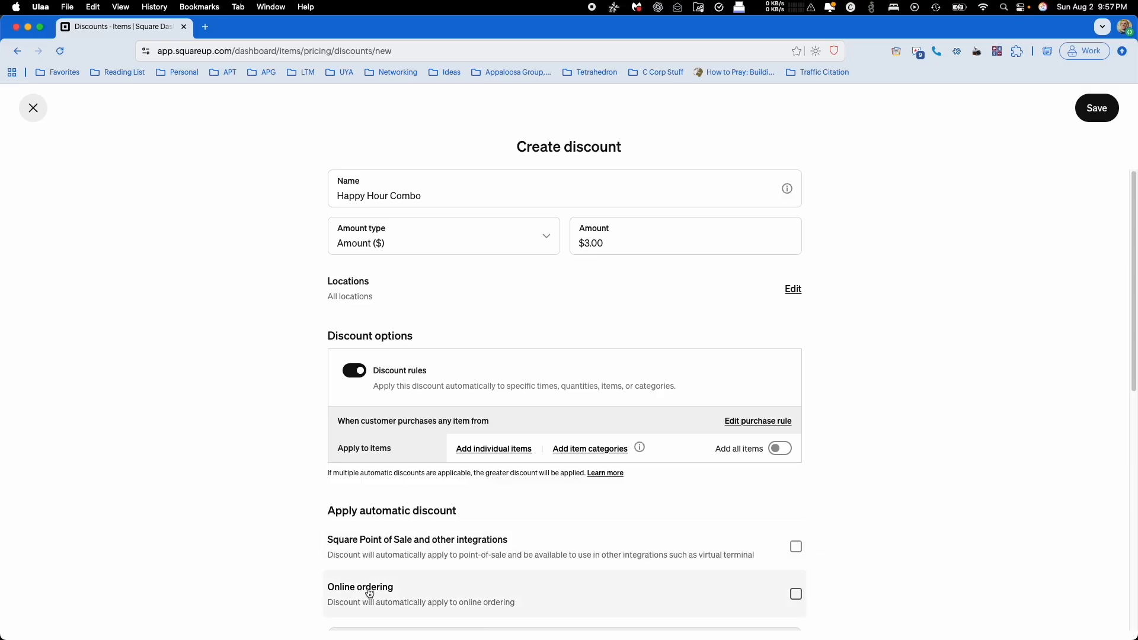
Search the individual items for "combo" and add all seven matches, from 2 Empanadas Combo through Combo #4, to the discount rule
{"action": "left_click", "coordinate": [506, 453]}
{"action": "left_click", "coordinate": [526, 216]}
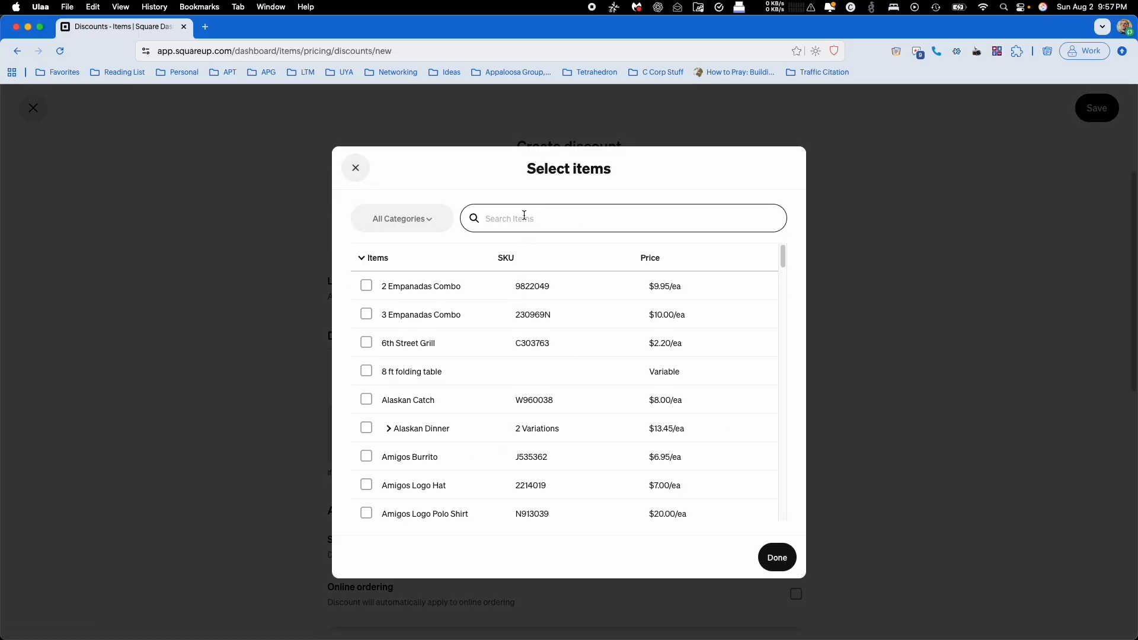
{"action": "type", "text": "combo"}
{"action": "left_click", "coordinate": [369, 289]}
{"action": "left_click", "coordinate": [366, 314]}
{"action": "left_click", "coordinate": [366, 343]}
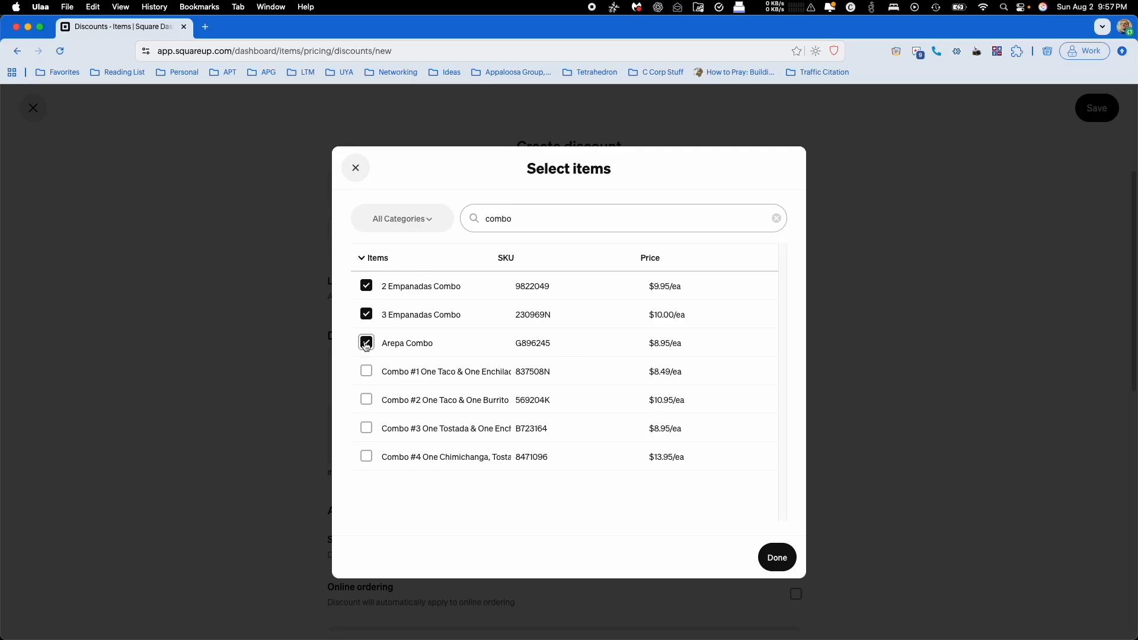
{"action": "left_click", "coordinate": [366, 372]}
{"action": "left_click", "coordinate": [366, 400]}
{"action": "left_click", "coordinate": [366, 428]}
{"action": "left_click", "coordinate": [366, 456]}
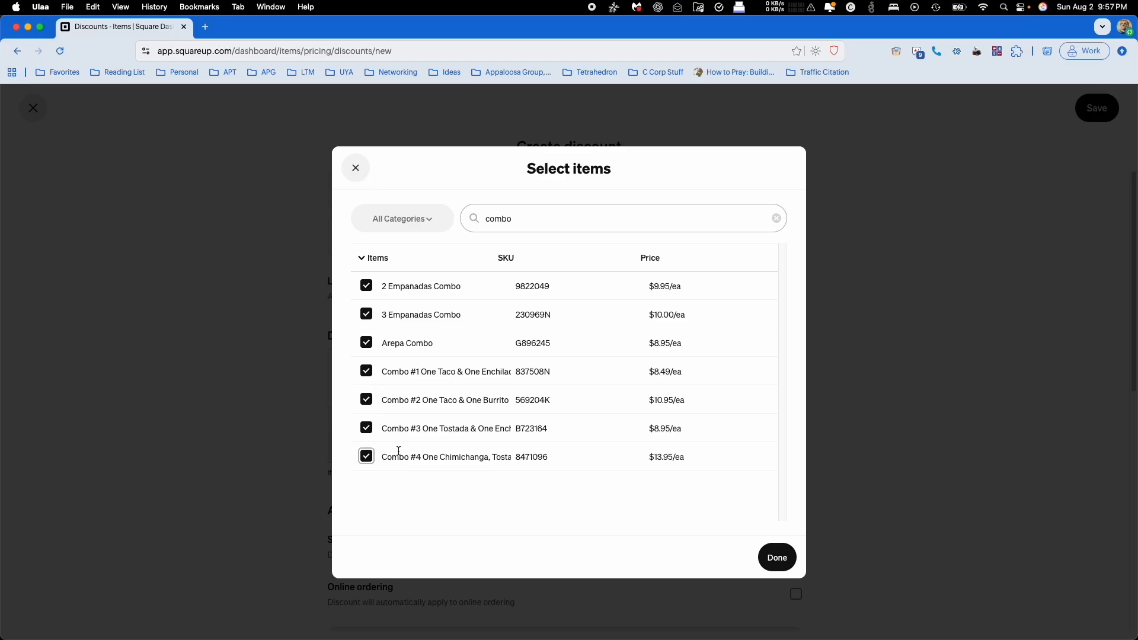
{"action": "left_click", "coordinate": [762, 556]}
Apply the discount automatically to Square Point of Sale and other integrations and to online ordering
{"action": "scroll", "coordinate": [564, 360], "scroll_direction": "down", "scroll_amount": 3}
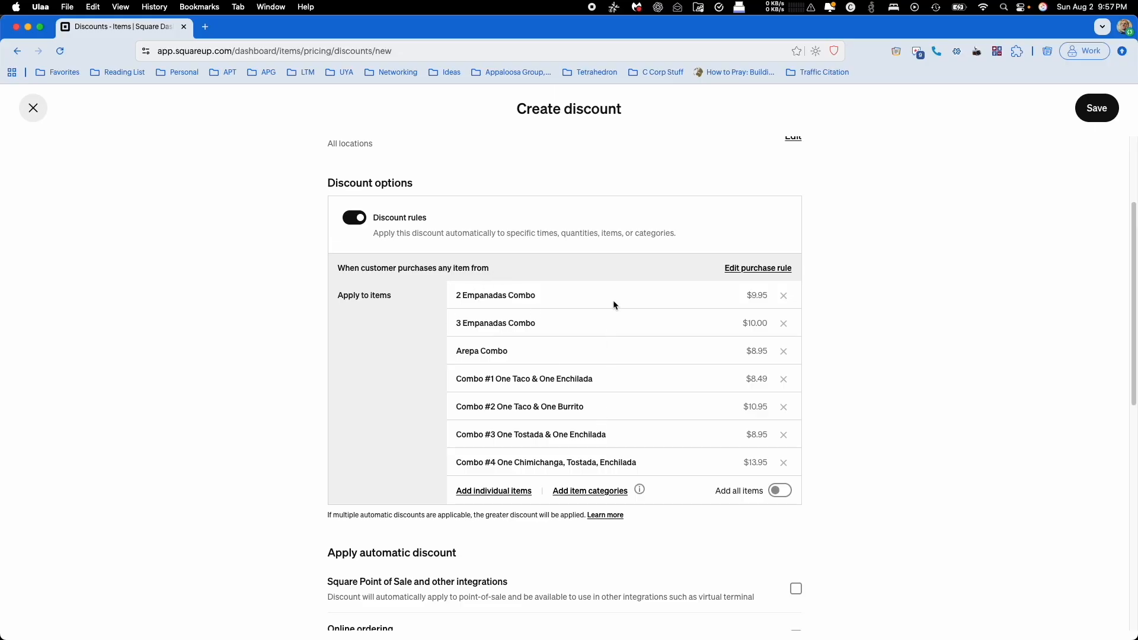
{"action": "scroll", "coordinate": [613, 301], "scroll_direction": "down", "scroll_amount": 5}
{"action": "left_click", "coordinate": [521, 346]}
{"action": "left_click", "coordinate": [514, 397]}
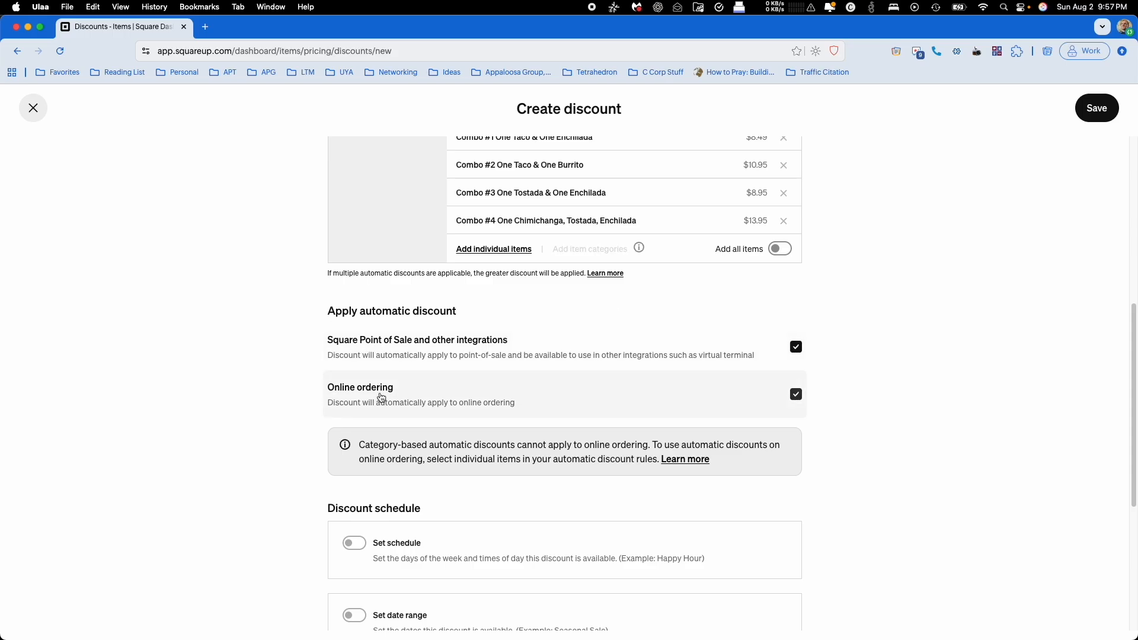
Enable the discount schedule and select Monday through Friday
{"action": "scroll", "coordinate": [645, 326], "scroll_direction": "down", "scroll_amount": 5}
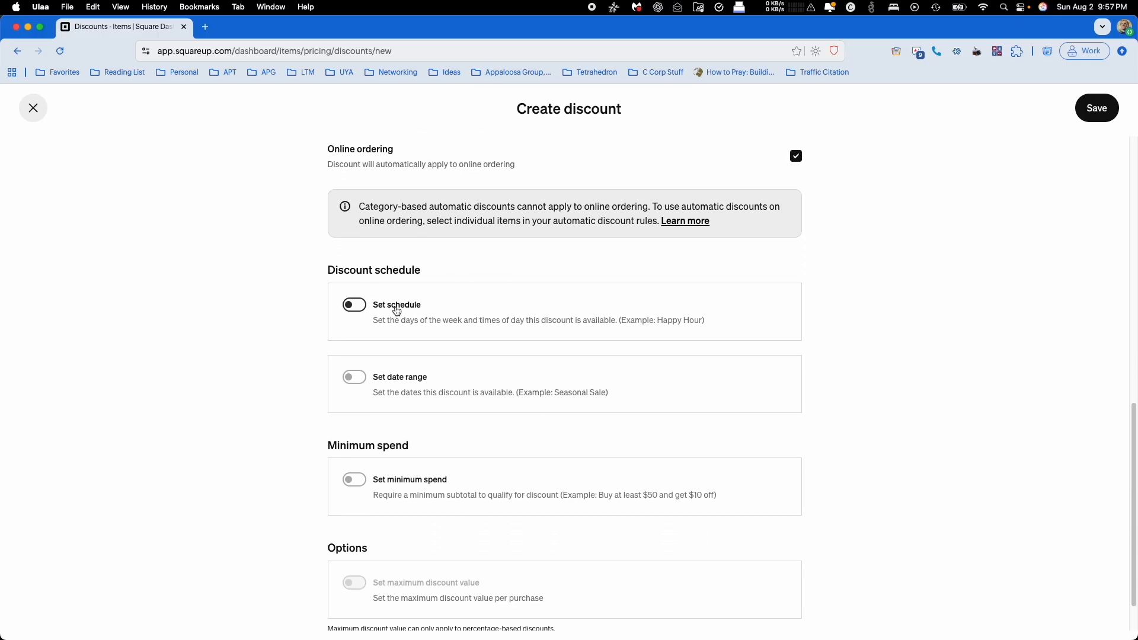
{"action": "left_click", "coordinate": [397, 311]}
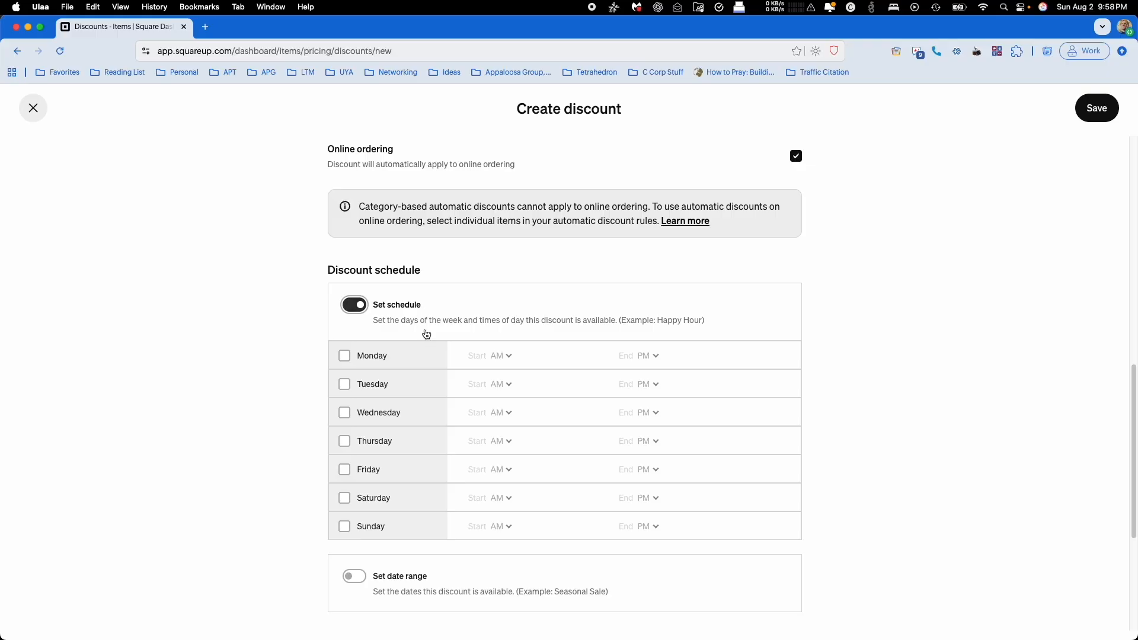
{"action": "left_click", "coordinate": [372, 357]}
{"action": "left_click", "coordinate": [374, 386]}
{"action": "left_click", "coordinate": [379, 412]}
{"action": "left_click", "coordinate": [378, 441]}
{"action": "left_click", "coordinate": [374, 469]}
Set Monday's start time to 5:00 and copy it to the start times of Tuesday through Friday
{"action": "left_click", "coordinate": [474, 356]}
{"action": "type", "text": "5"}
{"action": "left_click", "coordinate": [473, 324]}
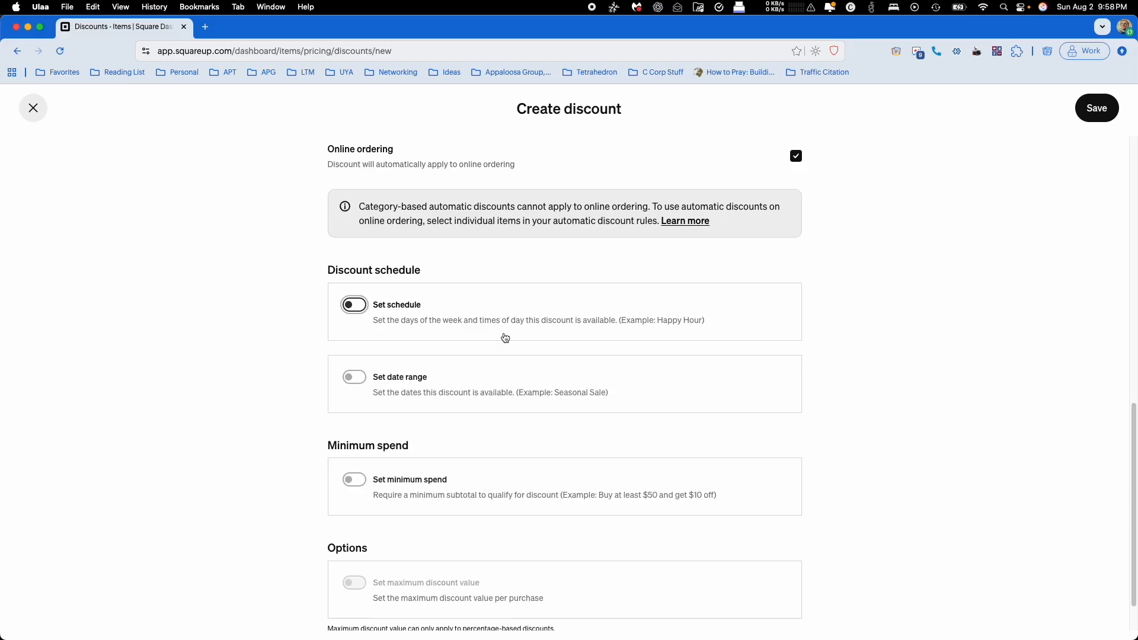
{"action": "left_click", "coordinate": [473, 324]}
{"action": "left_click", "coordinate": [478, 355]}
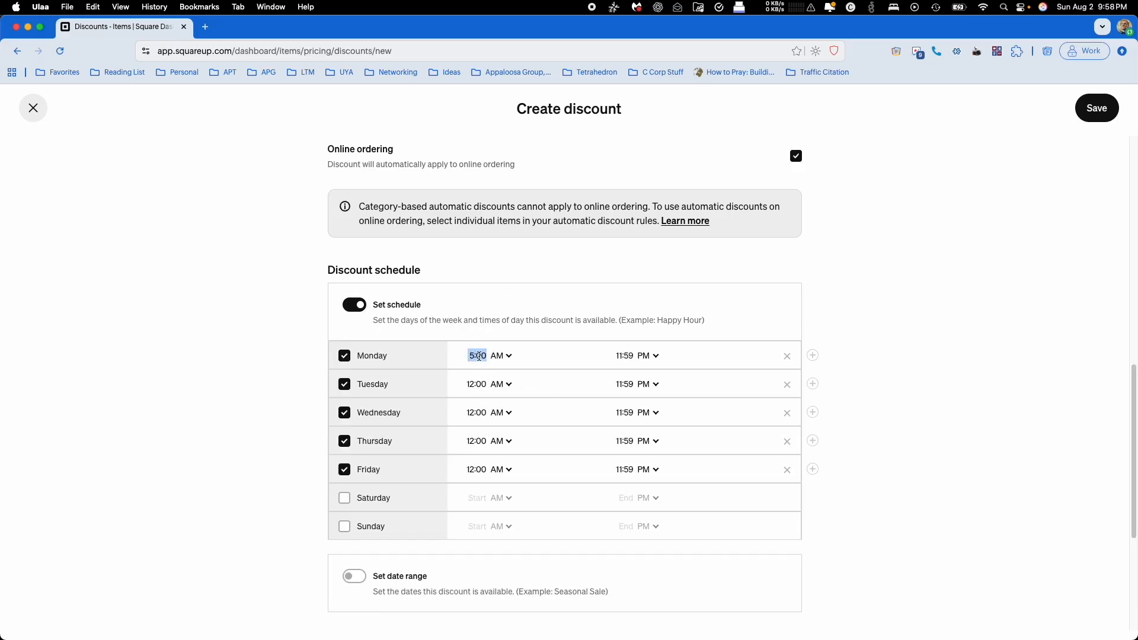
{"action": "key", "text": "cmd+c"}
{"action": "left_click", "coordinate": [476, 386]}
{"action": "key", "text": "cmd+v"}
{"action": "left_click", "coordinate": [476, 413]}
{"action": "key", "text": "super+v"}
{"action": "left_click", "coordinate": [475, 441]}
{"action": "key", "text": "super+v"}
{"action": "left_click", "coordinate": [478, 468]}
{"action": "key", "text": "super+v"}
Set Monday's end time to 7:00 PM and copy it to the end times of Tuesday through Friday
{"action": "left_click_drag", "start_coordinate": [617, 358], "coordinate": [630, 357]}
{"action": "type", "text": "7:00"}
{"action": "left_click", "coordinate": [606, 322]}
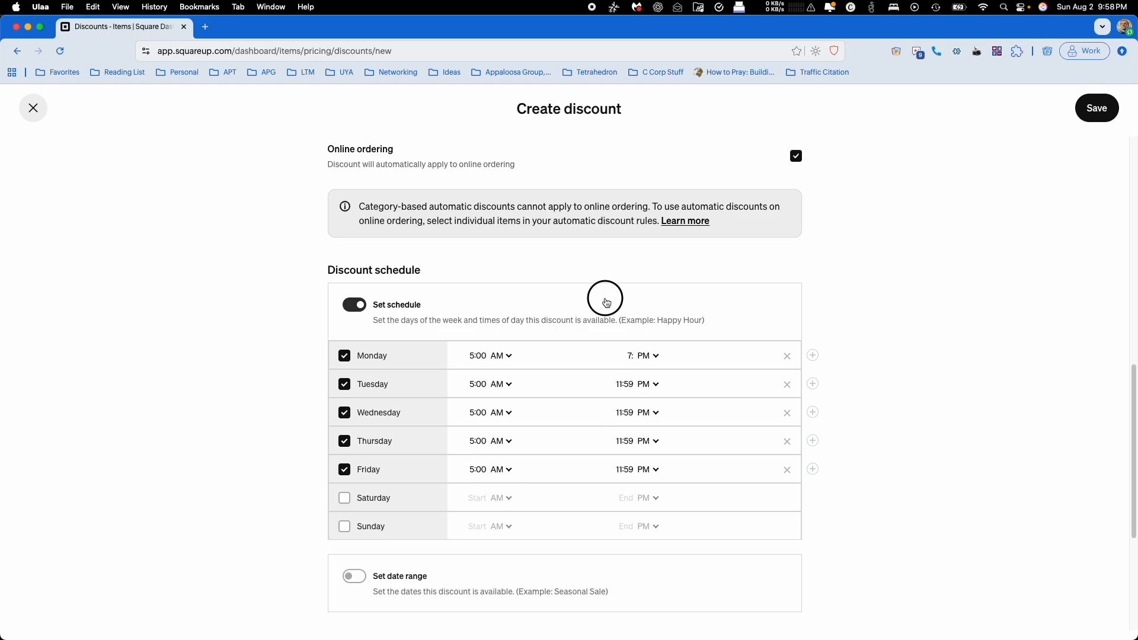
{"action": "left_click", "coordinate": [609, 323]}
{"action": "double_click", "coordinate": [620, 356]}
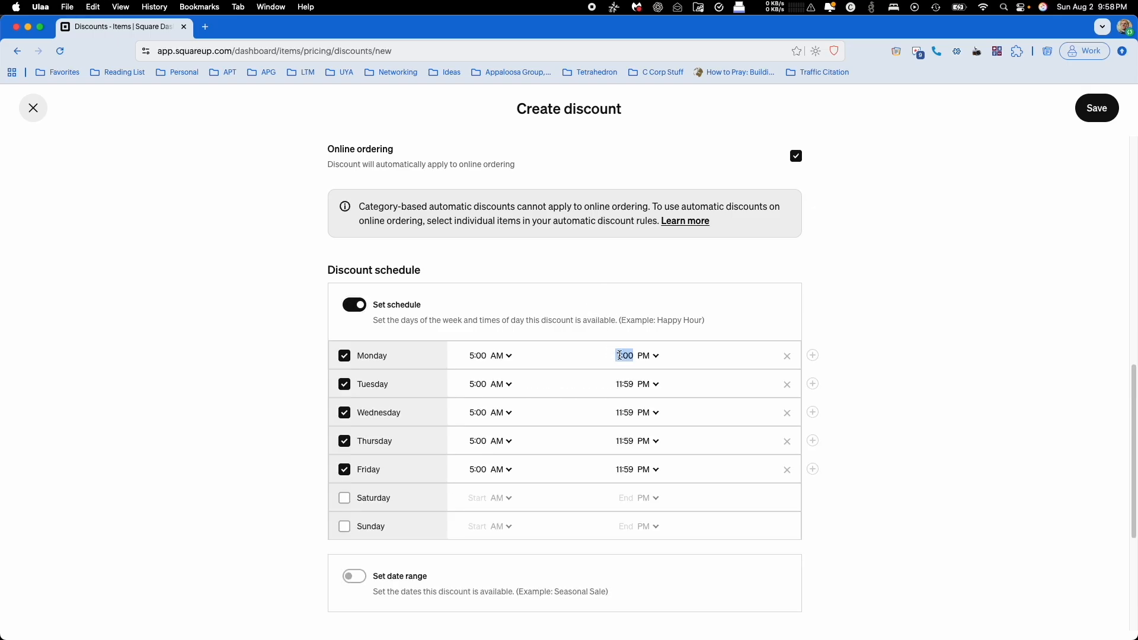
{"action": "key", "text": "super+c"}
{"action": "double_click", "coordinate": [624, 384]}
{"action": "key", "text": "super+v"}
{"action": "double_click", "coordinate": [623, 412]}
{"action": "key", "text": "super+v"}
{"action": "double_click", "coordinate": [625, 441]}
{"action": "key", "text": "super+v"}
{"action": "double_click", "coordinate": [623, 470]}
{"action": "key", "text": "super+v"}
Switch the start times of Monday through Friday from AM to PM
{"action": "left_click", "coordinate": [502, 356]}
{"action": "left_click", "coordinate": [507, 368]}
{"action": "left_click", "coordinate": [503, 384]}
{"action": "left_click", "coordinate": [506, 397]}
{"action": "left_click", "coordinate": [502, 412]}
{"action": "left_click", "coordinate": [506, 426]}
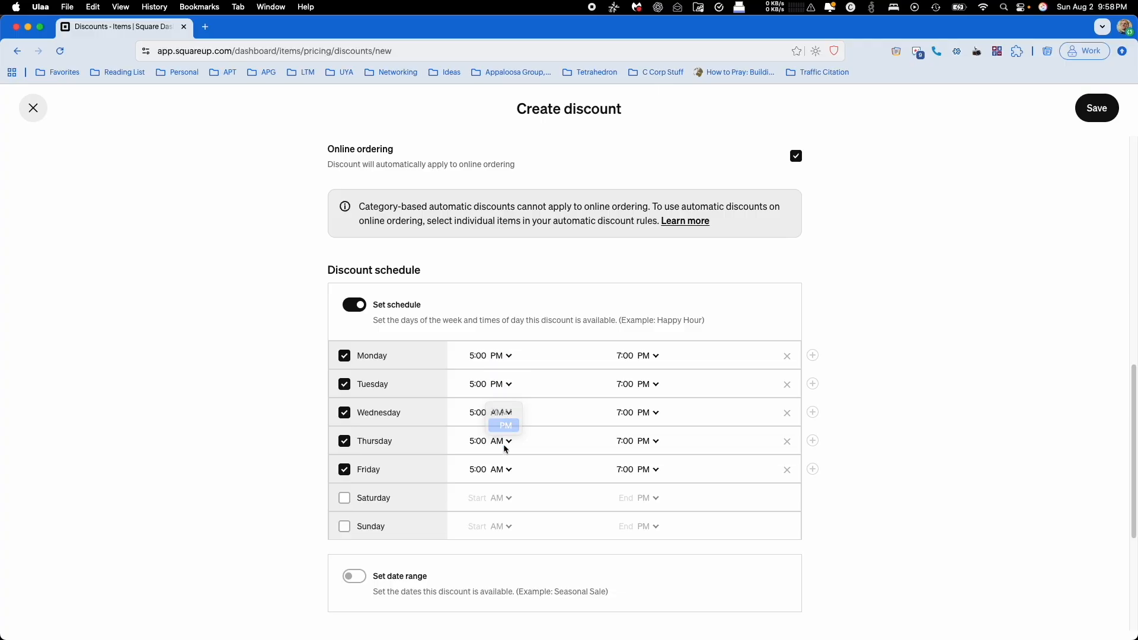
{"action": "left_click", "coordinate": [504, 441]}
{"action": "left_click", "coordinate": [506, 455]}
{"action": "left_click", "coordinate": [503, 469]}
{"action": "left_click", "coordinate": [510, 481]}
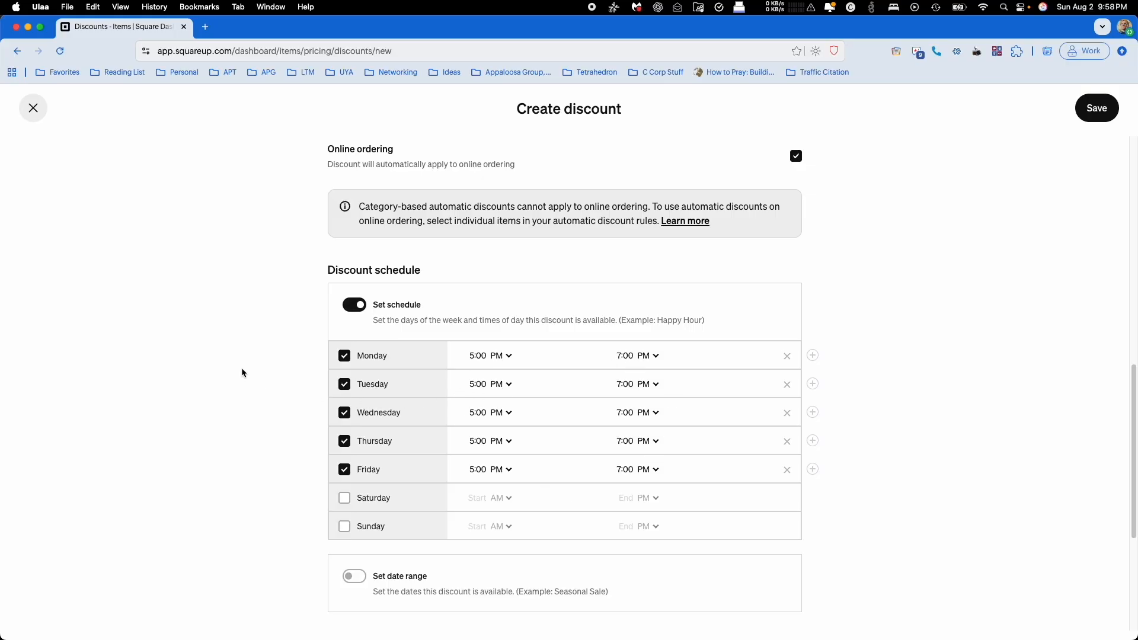
Review the combo items in the rule and the category filter for individual items, leaving the selection as it is
{"action": "scroll", "coordinate": [604, 326], "scroll_direction": "up", "scroll_amount": 10}
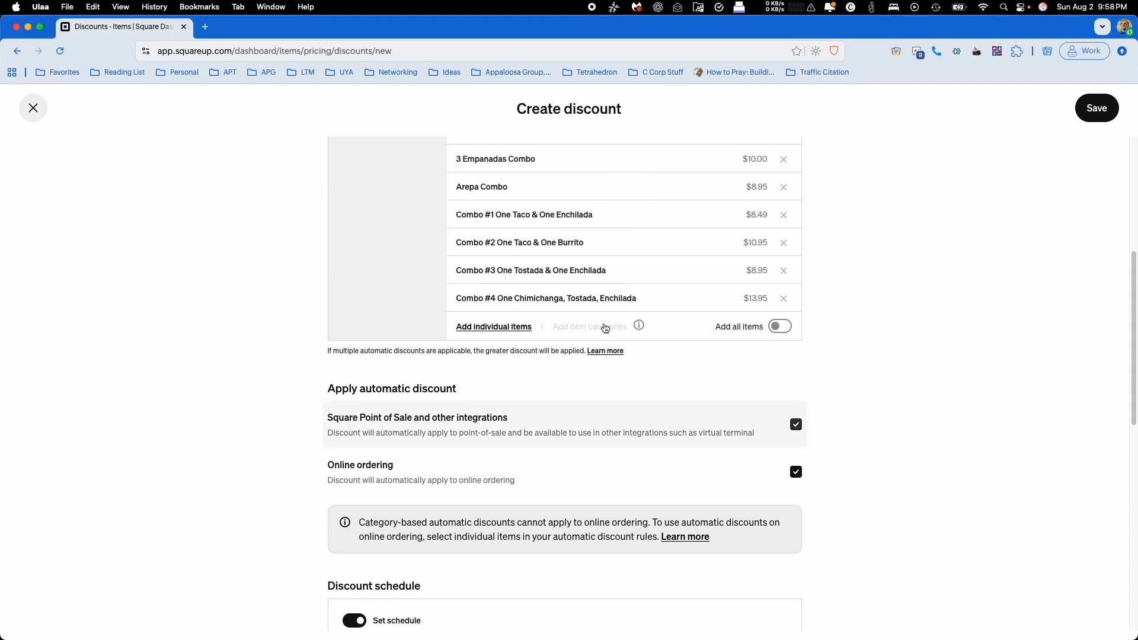
{"action": "scroll", "coordinate": [606, 329], "scroll_direction": "up", "scroll_amount": 3}
{"action": "scroll", "coordinate": [611, 243], "scroll_direction": "down", "scroll_amount": 6}
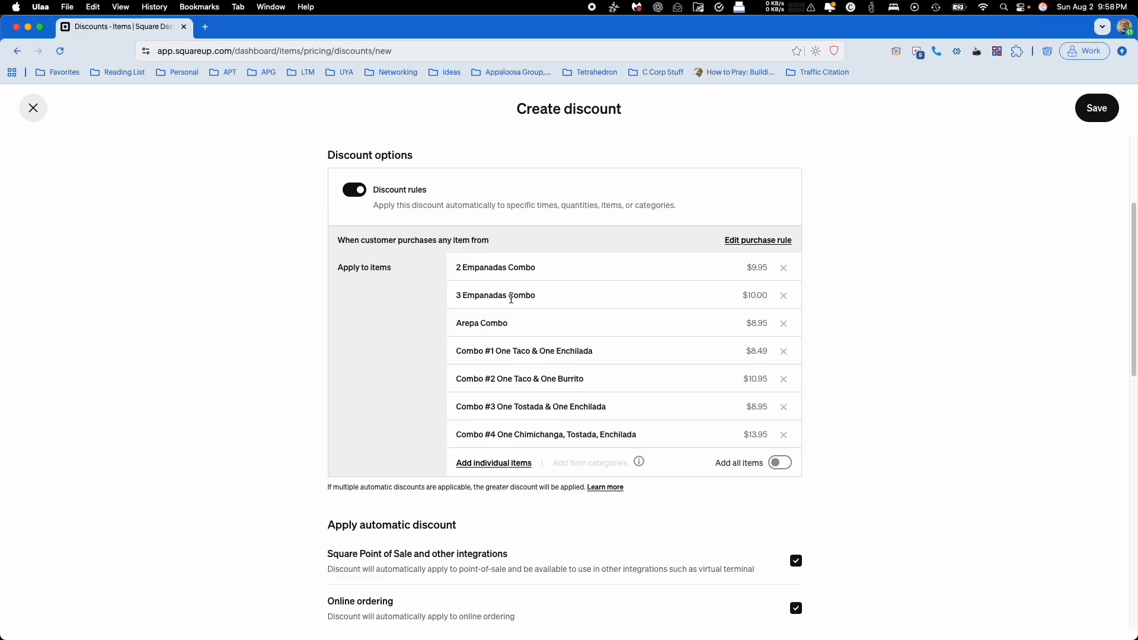
{"action": "left_click", "coordinate": [485, 463]}
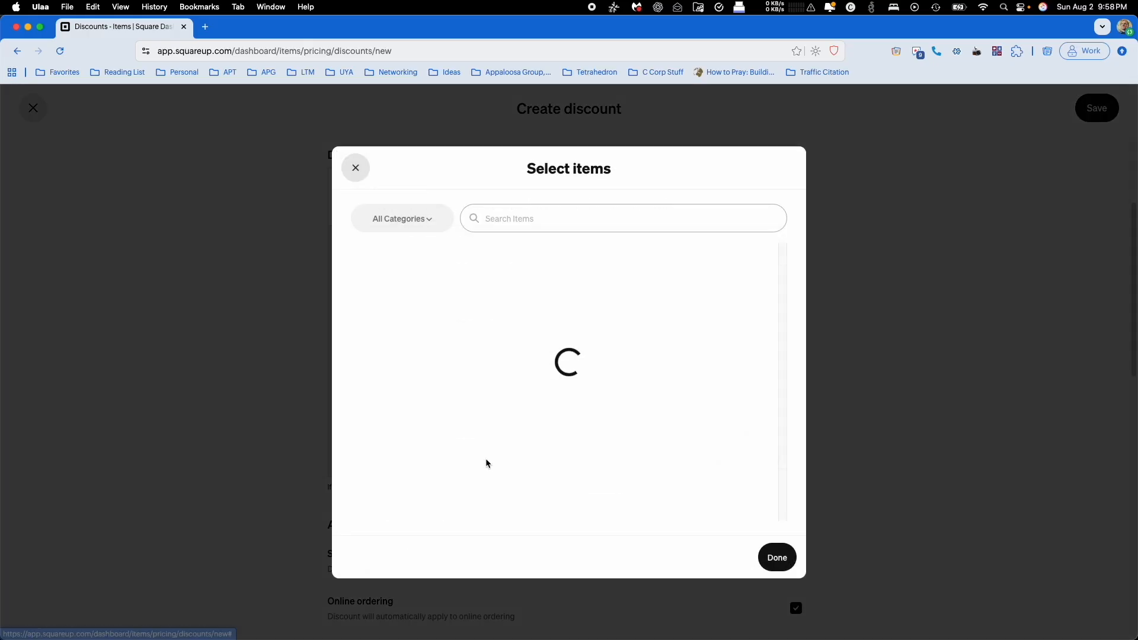
{"action": "left_click", "coordinate": [411, 218]}
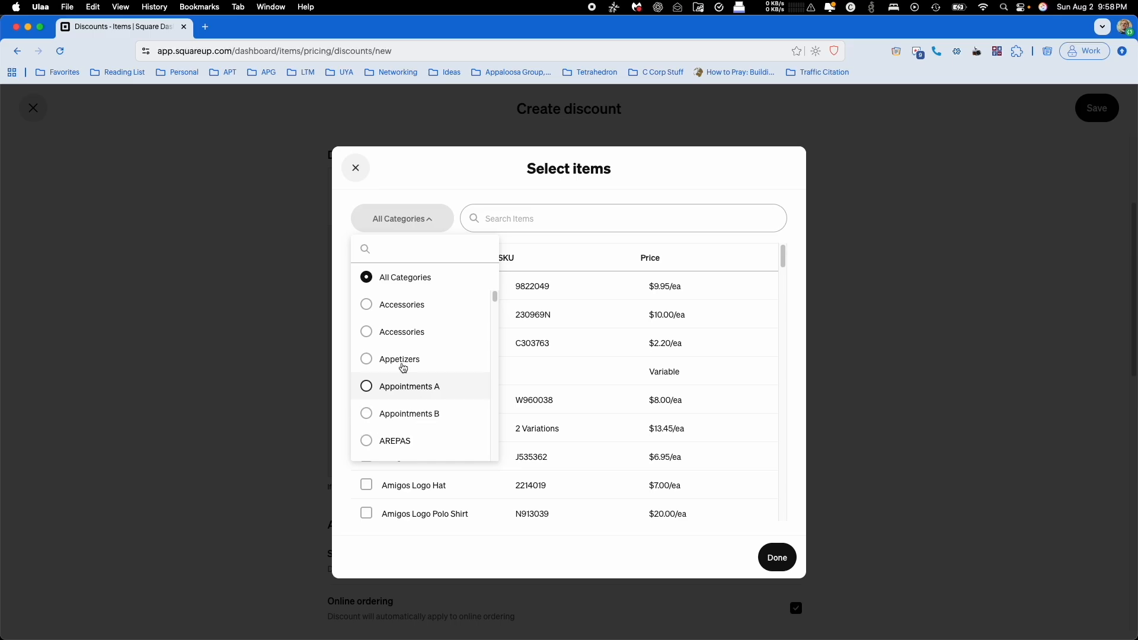
{"action": "left_click", "coordinate": [436, 222]}
{"action": "left_click", "coordinate": [357, 168]}
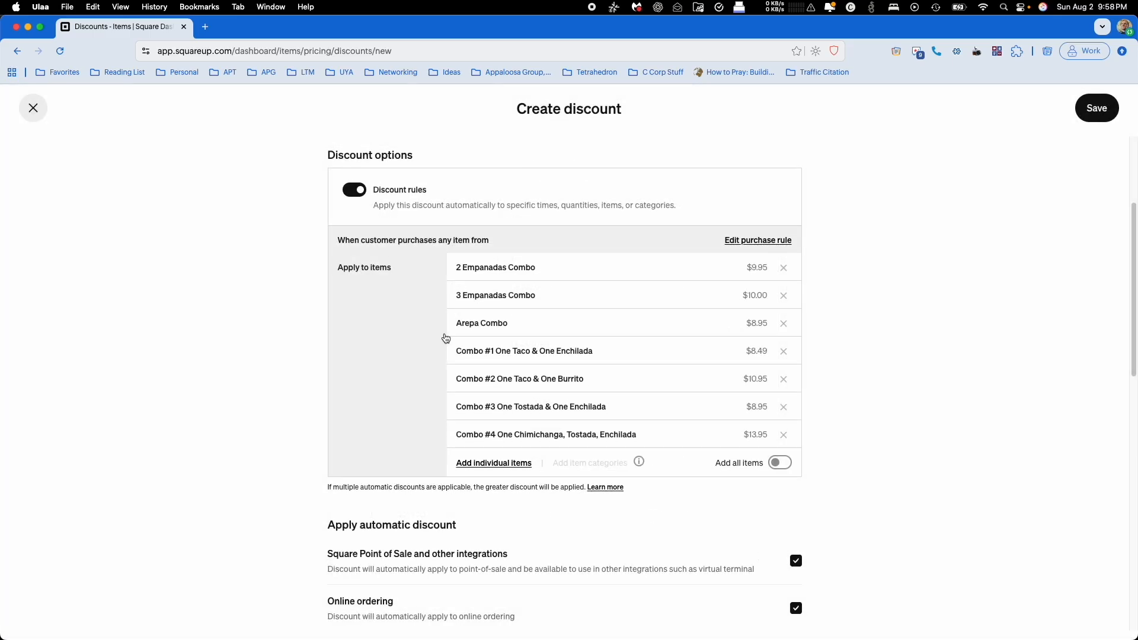
Turn on the date range setting for the Happy Hour Combo discount
{"action": "scroll", "coordinate": [527, 423], "scroll_direction": "down", "scroll_amount": 12}
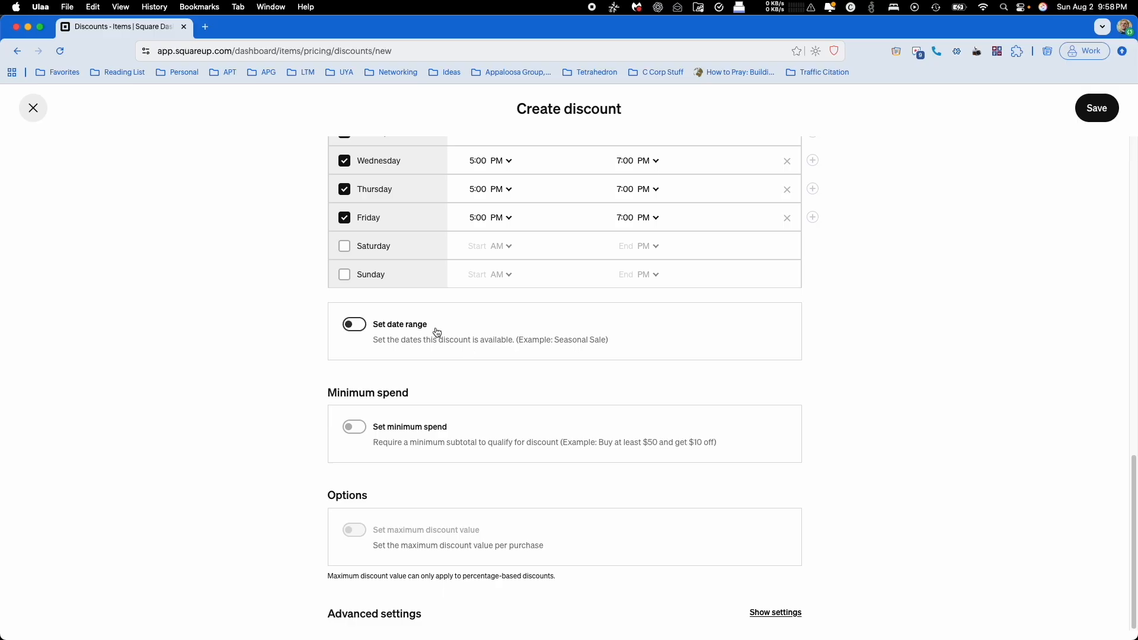
{"action": "left_click", "coordinate": [392, 326]}
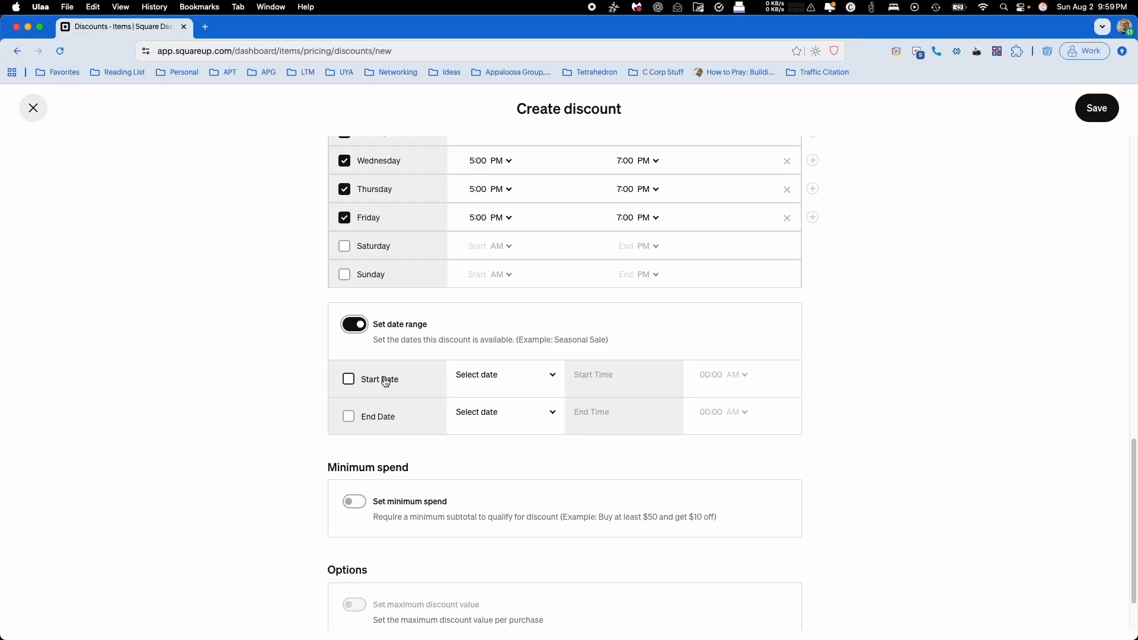
Try enabling the start date and the end date of the date range, leaving both unselected
{"action": "left_click", "coordinate": [386, 382]}
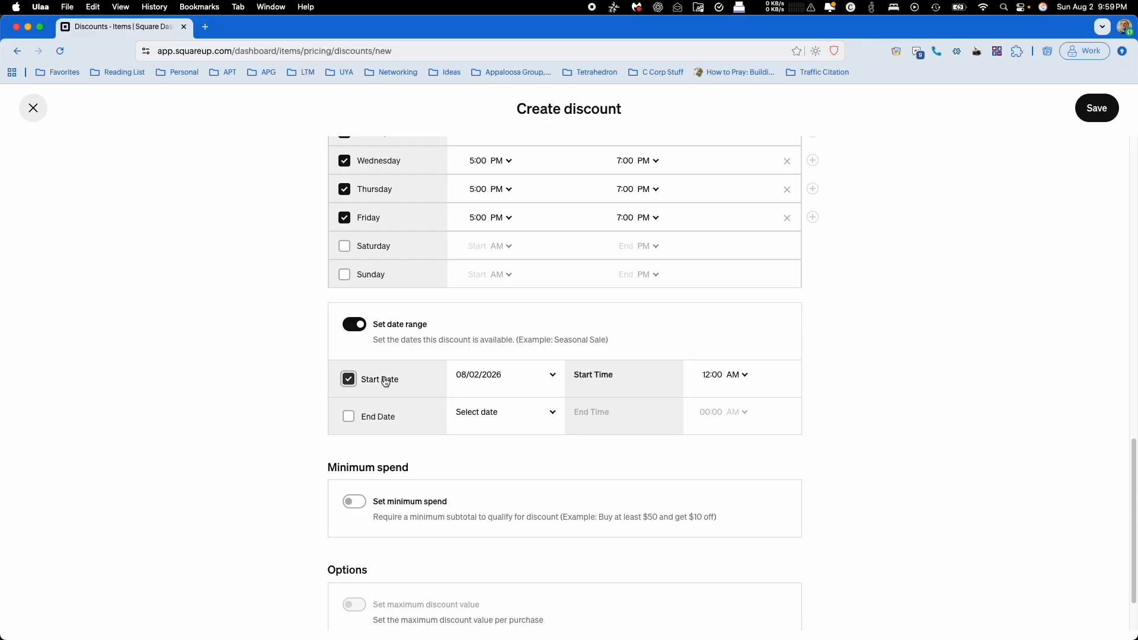
{"action": "left_click", "coordinate": [386, 382]}
{"action": "left_click", "coordinate": [388, 420]}
{"action": "left_click", "coordinate": [390, 422]}
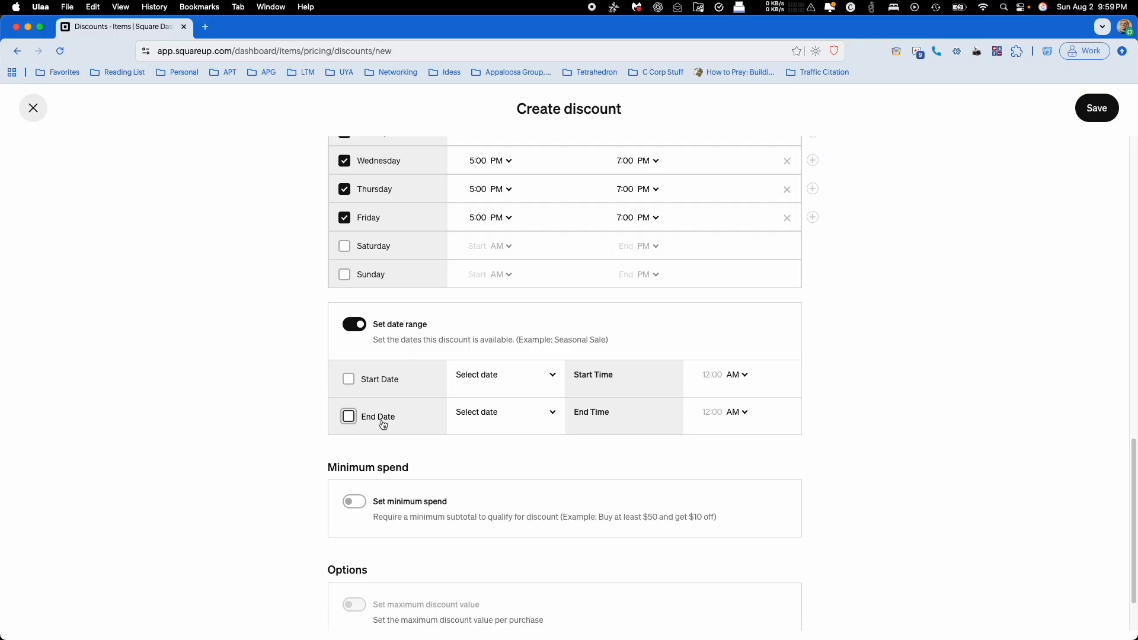
{"action": "left_click_drag", "start_coordinate": [377, 383], "coordinate": [375, 383]}
{"action": "left_click", "coordinate": [375, 385]}
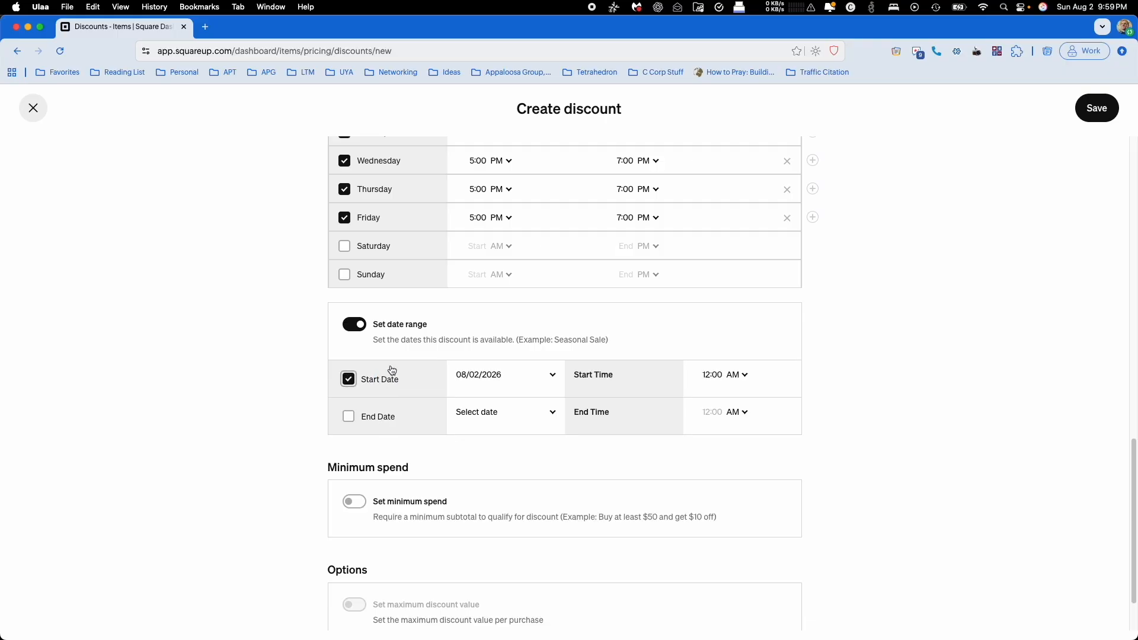
{"action": "left_click", "coordinate": [383, 421]}
{"action": "left_click", "coordinate": [383, 421]}
{"action": "left_click", "coordinate": [381, 384]}
Try the minimum spend requirement with its minimum subtotal field, leaving the requirement off and no amount entered
{"action": "scroll", "coordinate": [248, 411], "scroll_direction": "down", "scroll_amount": 2}
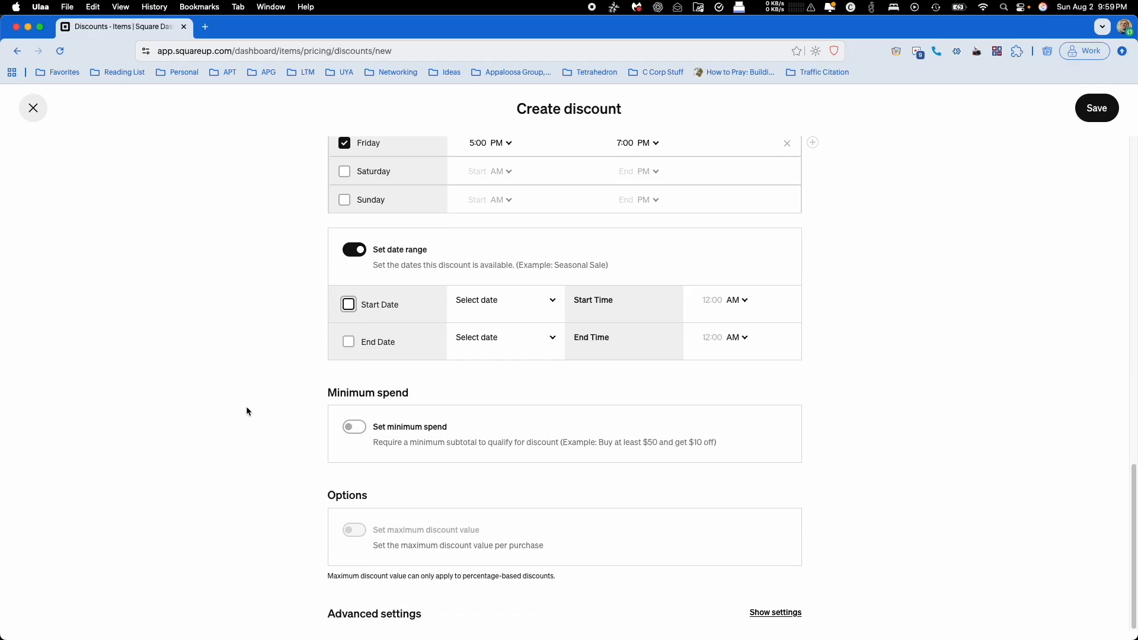
{"action": "left_click", "coordinate": [360, 433]}
{"action": "left_click", "coordinate": [475, 478]}
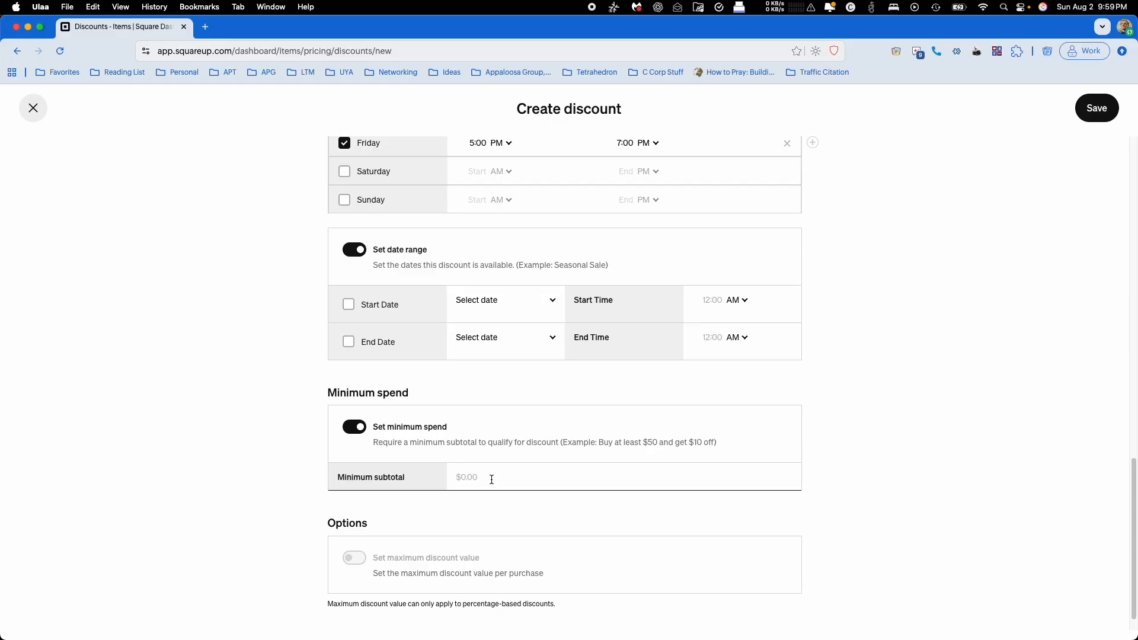
{"action": "left_click", "coordinate": [420, 438]}
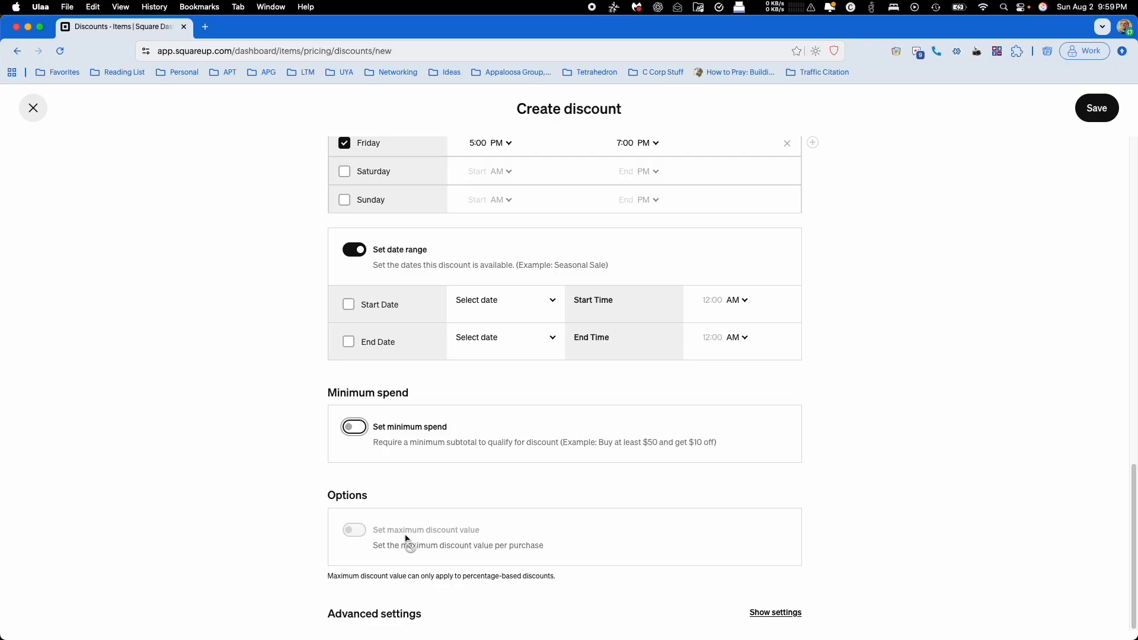
Change the discount's amount type to Percentage (%) and set the amount to 15%
{"action": "scroll", "coordinate": [417, 462], "scroll_direction": "up", "scroll_amount": 15}
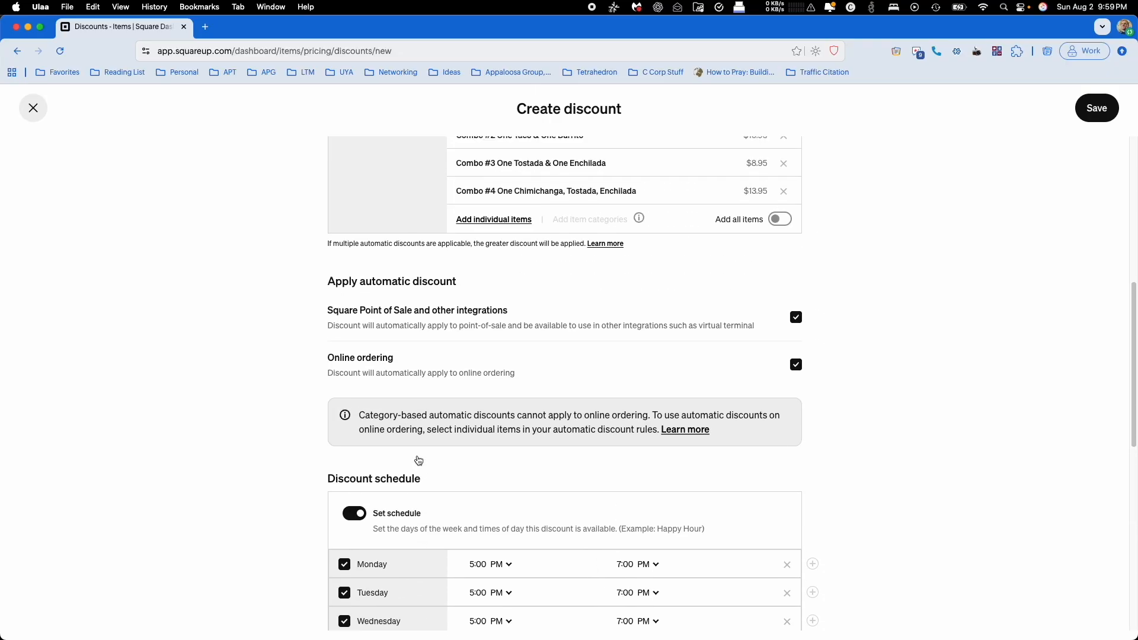
{"action": "left_click", "coordinate": [432, 251]}
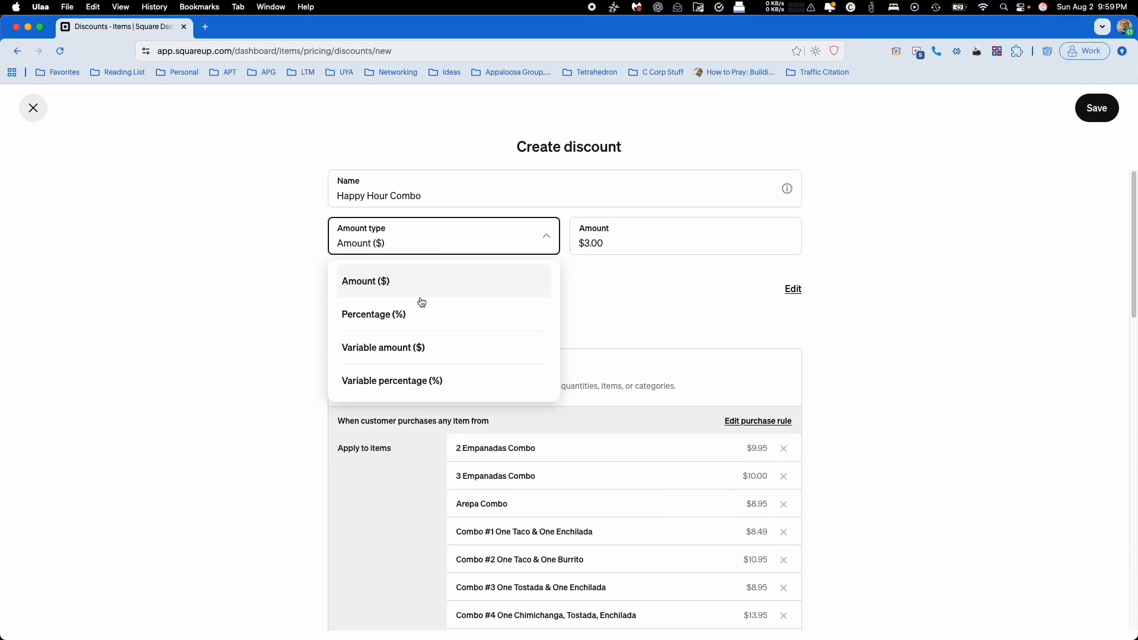
{"action": "left_click", "coordinate": [432, 313]}
{"action": "left_click", "coordinate": [599, 237]}
{"action": "type", "text": "1"}
{"action": "left_click", "coordinate": [202, 361]}
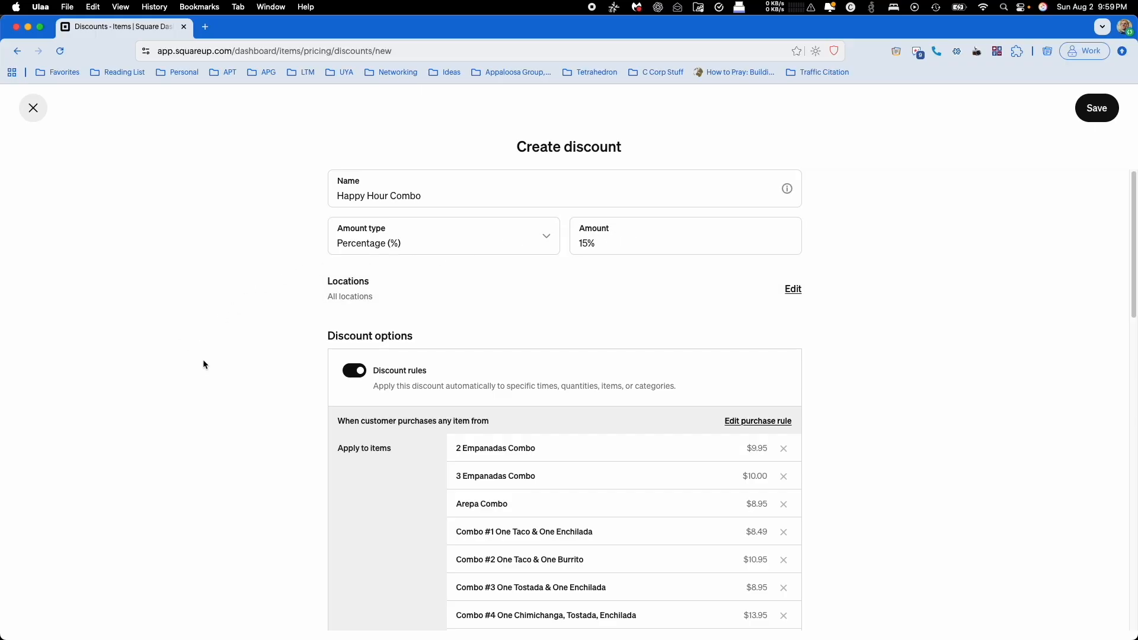
Enable the maximum discount value per purchase and set it to $50.00
{"action": "scroll", "coordinate": [208, 371], "scroll_direction": "down", "scroll_amount": 15}
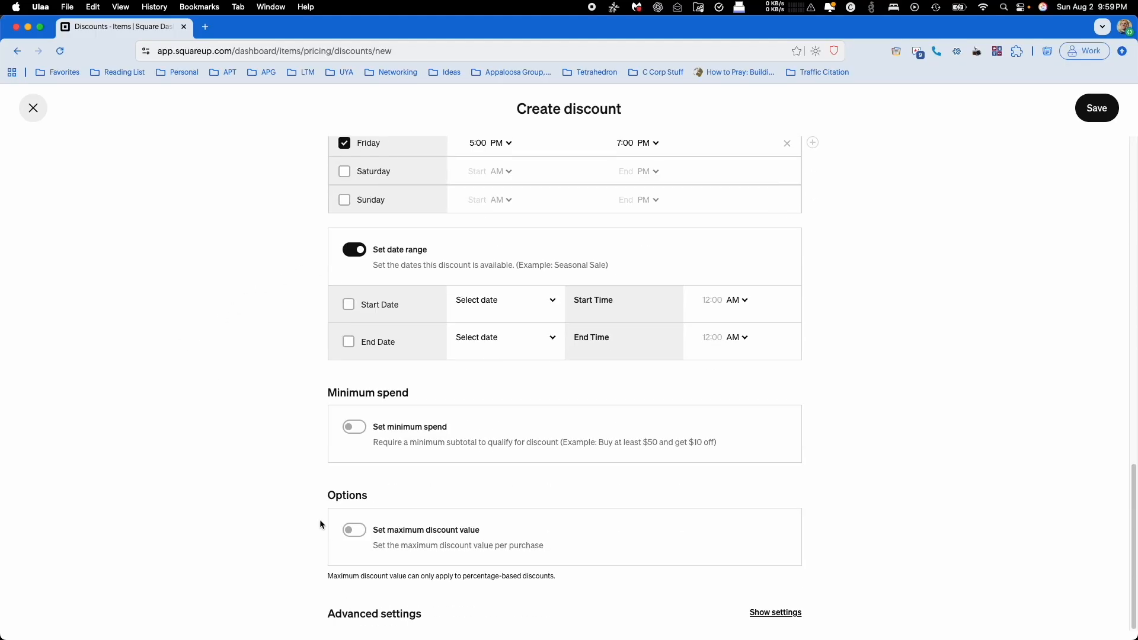
{"action": "left_click", "coordinate": [398, 539]}
{"action": "scroll", "coordinate": [398, 539], "scroll_direction": "down", "scroll_amount": 1}
{"action": "left_click", "coordinate": [490, 556]}
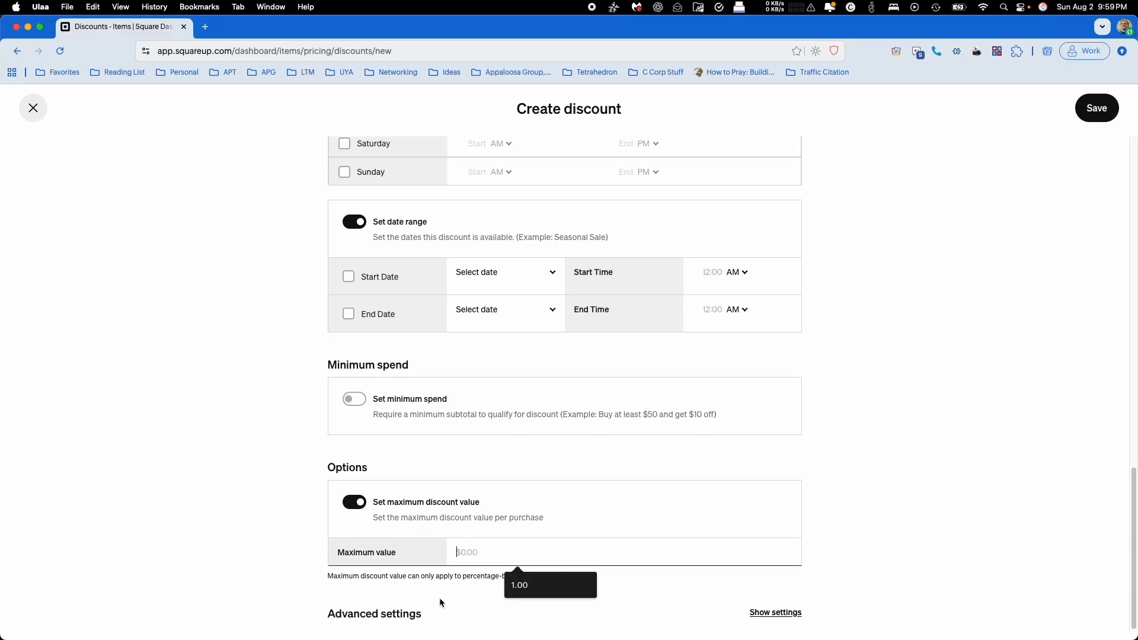
{"action": "type", "text": "500"}
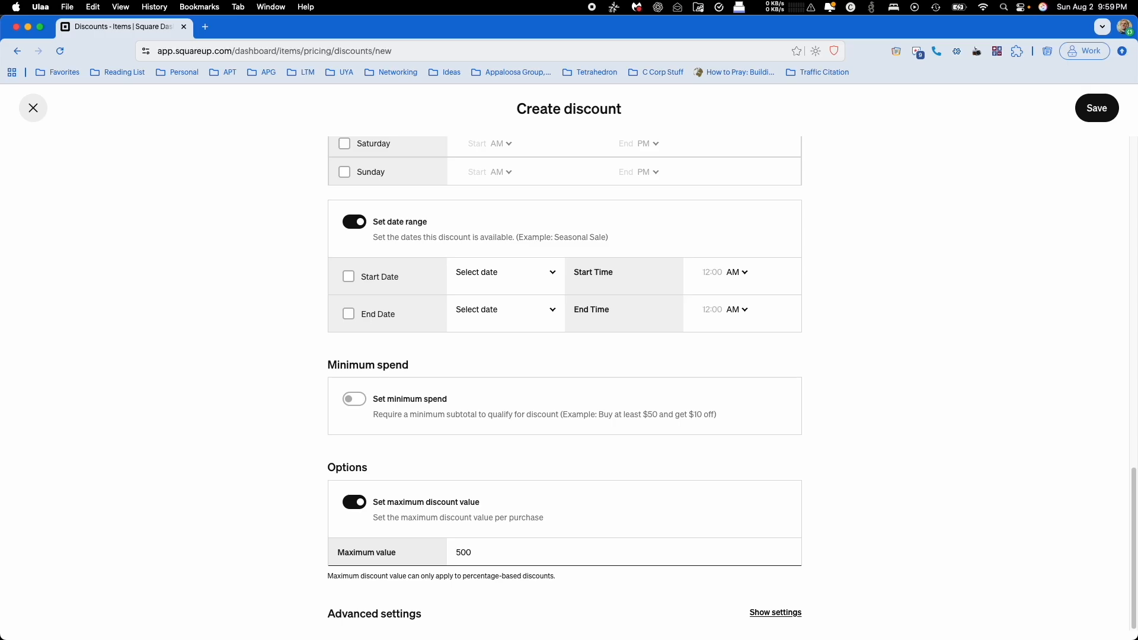
{"action": "left_click", "coordinate": [170, 458]}
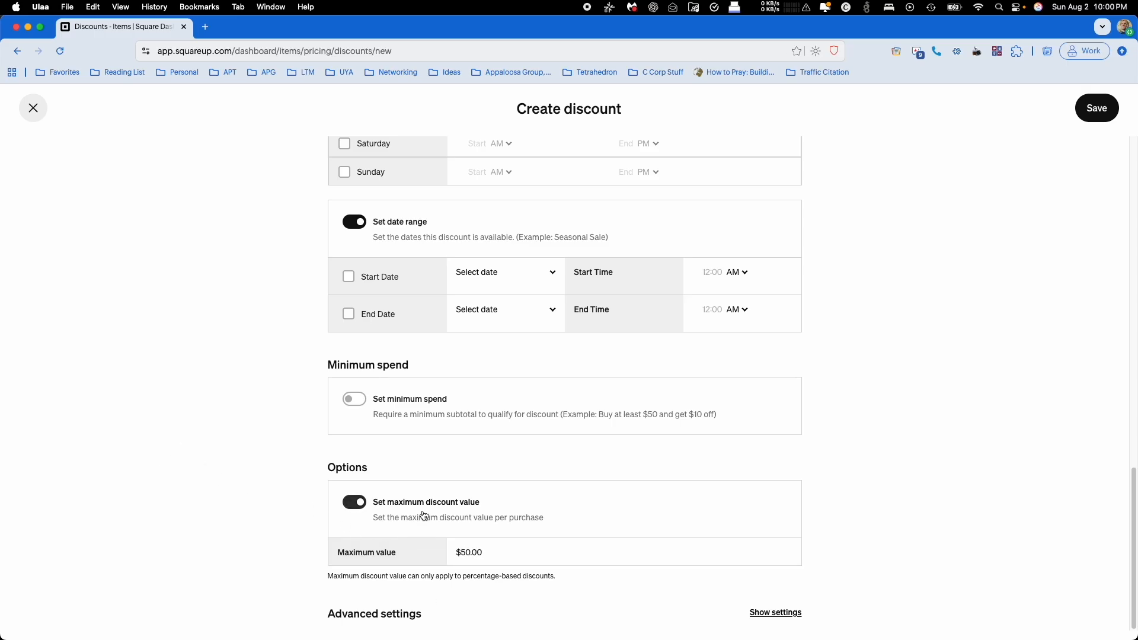
Change the discount's amount type back to Amount ($), with the amount at $3.00
{"action": "scroll", "coordinate": [463, 462], "scroll_direction": "up", "scroll_amount": 15}
{"action": "left_click", "coordinate": [479, 237]}
{"action": "left_click", "coordinate": [444, 288]}
{"action": "key", "text": "Tab"}
{"action": "left_click", "coordinate": [569, 280]}
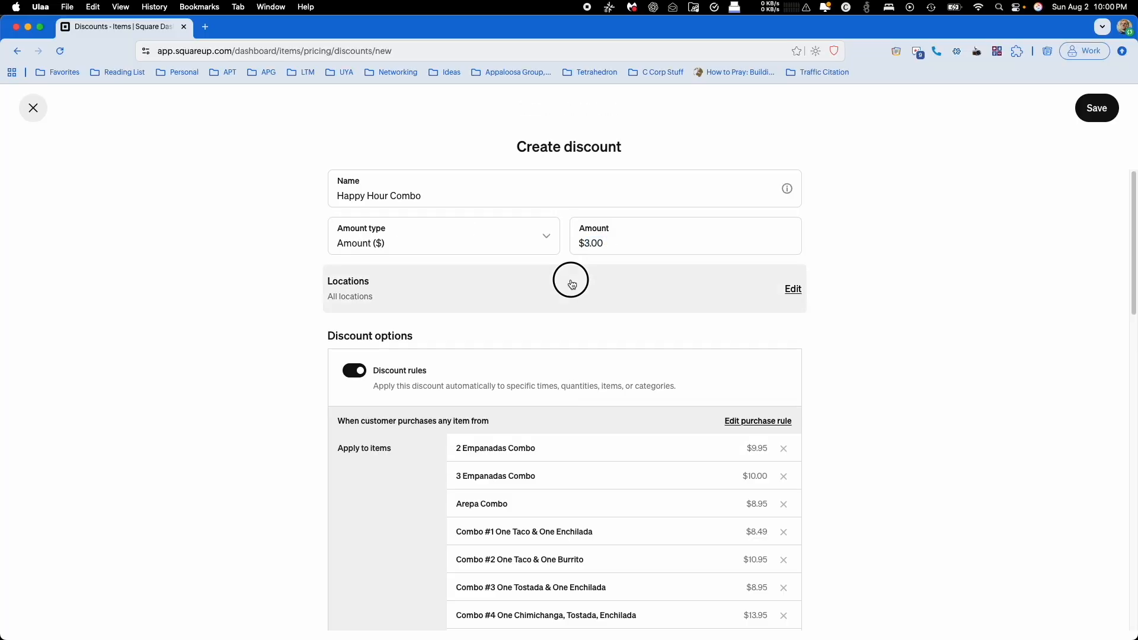
{"action": "left_click", "coordinate": [407, 131]}
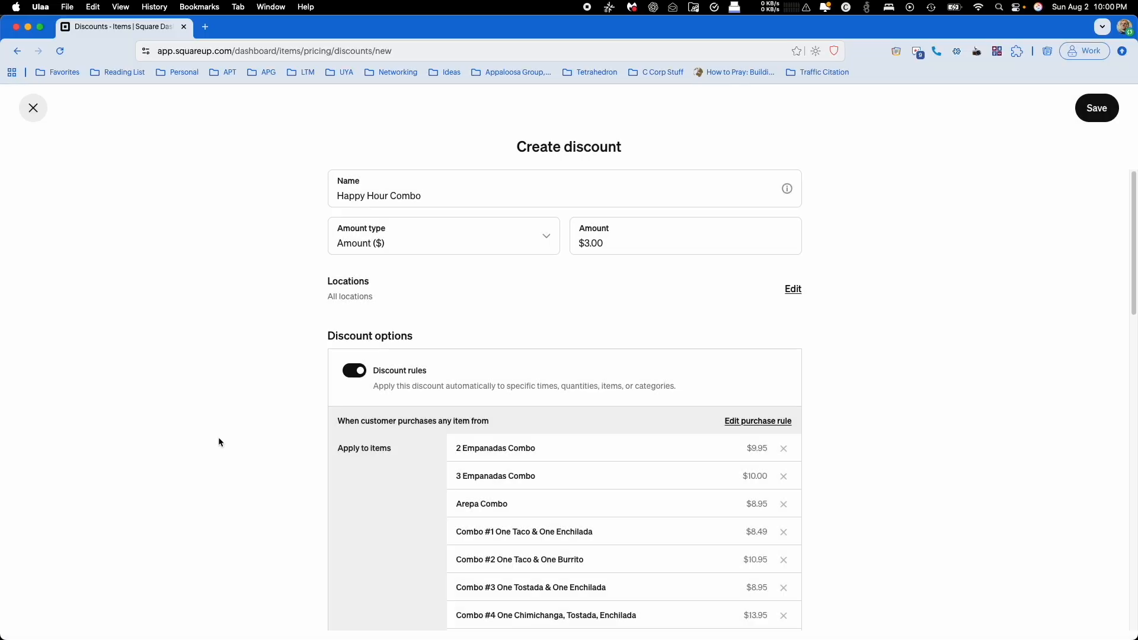
Change the purchase rule for the combo items to Quantity and set the quantity to 1
{"action": "scroll", "coordinate": [217, 429], "scroll_direction": "down", "scroll_amount": 3}
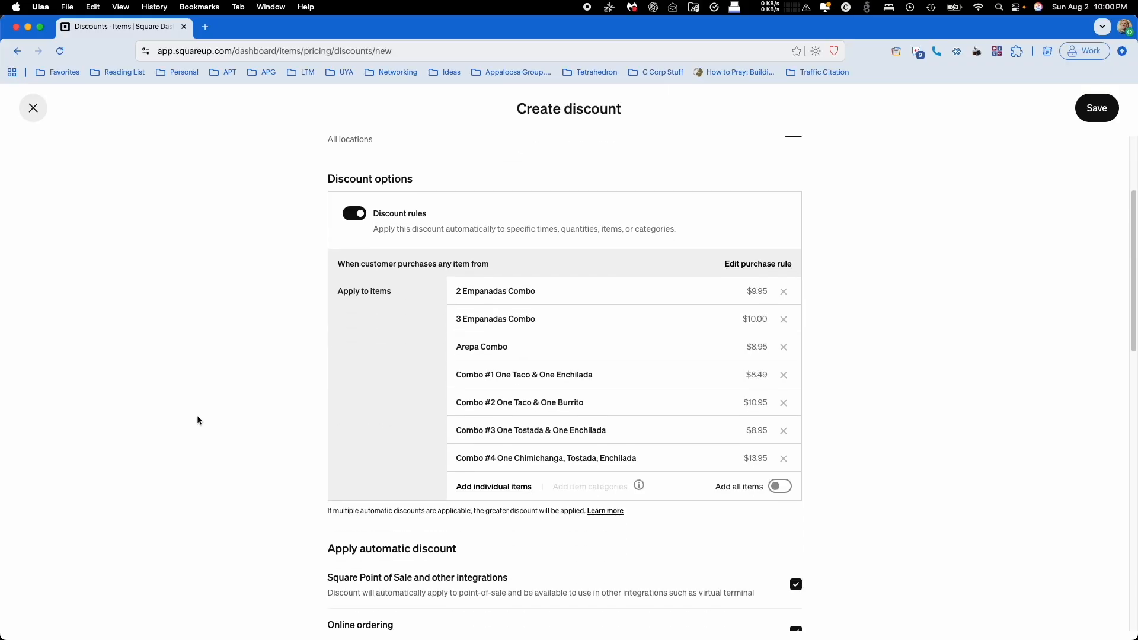
{"action": "left_click", "coordinate": [758, 264]}
{"action": "left_click", "coordinate": [533, 366]}
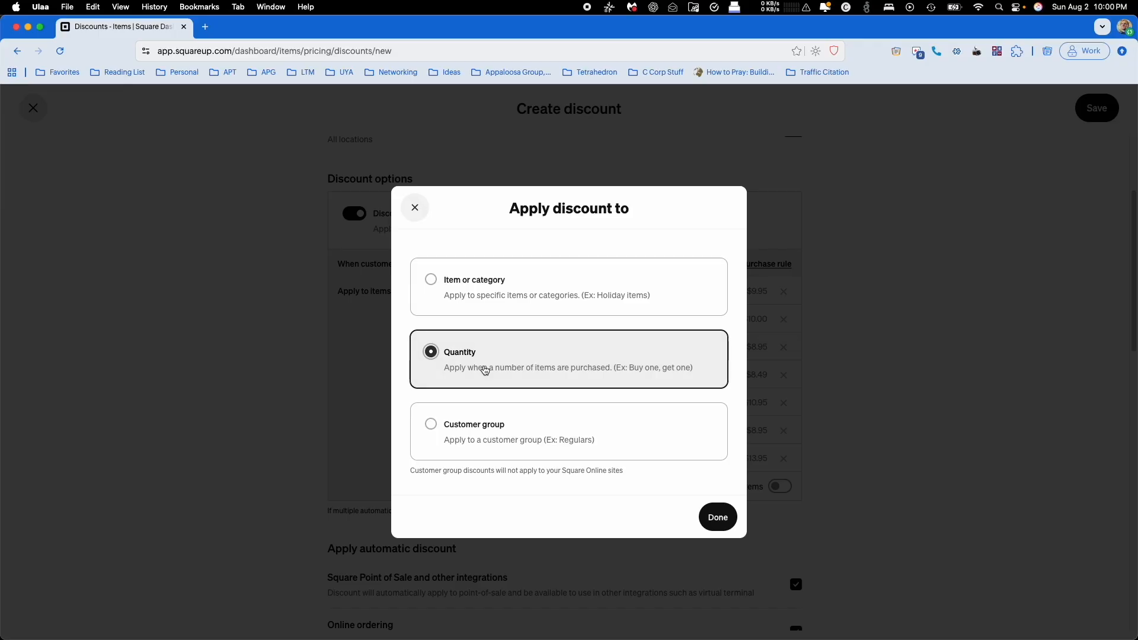
{"action": "left_click", "coordinate": [717, 518]}
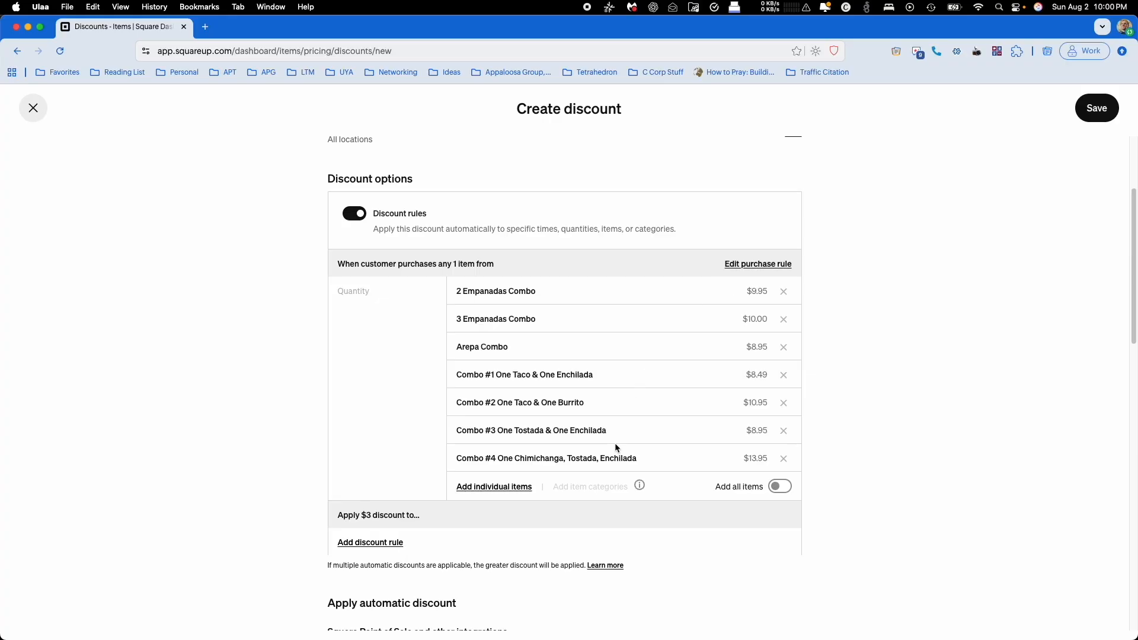
{"action": "left_click", "coordinate": [753, 264]}
{"action": "left_click", "coordinate": [525, 371]}
{"action": "left_click", "coordinate": [718, 519]}
{"action": "left_click", "coordinate": [348, 294]}
{"action": "type", "text": "1"}
Add a discount rule of the Exact quantity type to the quantity-based purchase rule
{"action": "scroll", "coordinate": [418, 545], "scroll_direction": "down", "scroll_amount": 3}
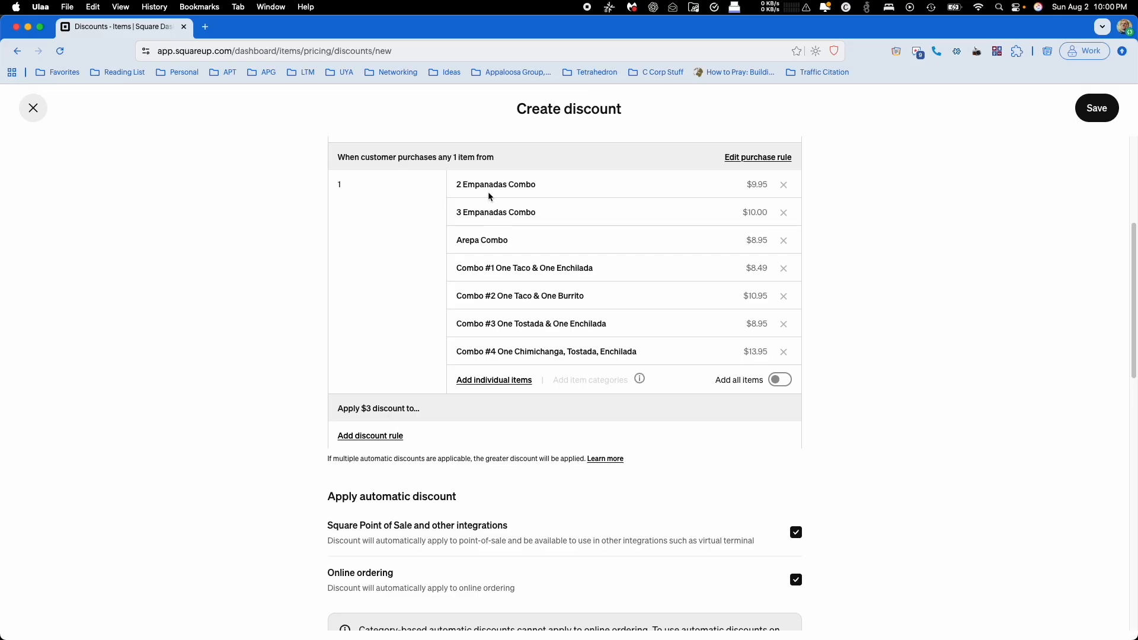
{"action": "left_click", "coordinate": [396, 437]}
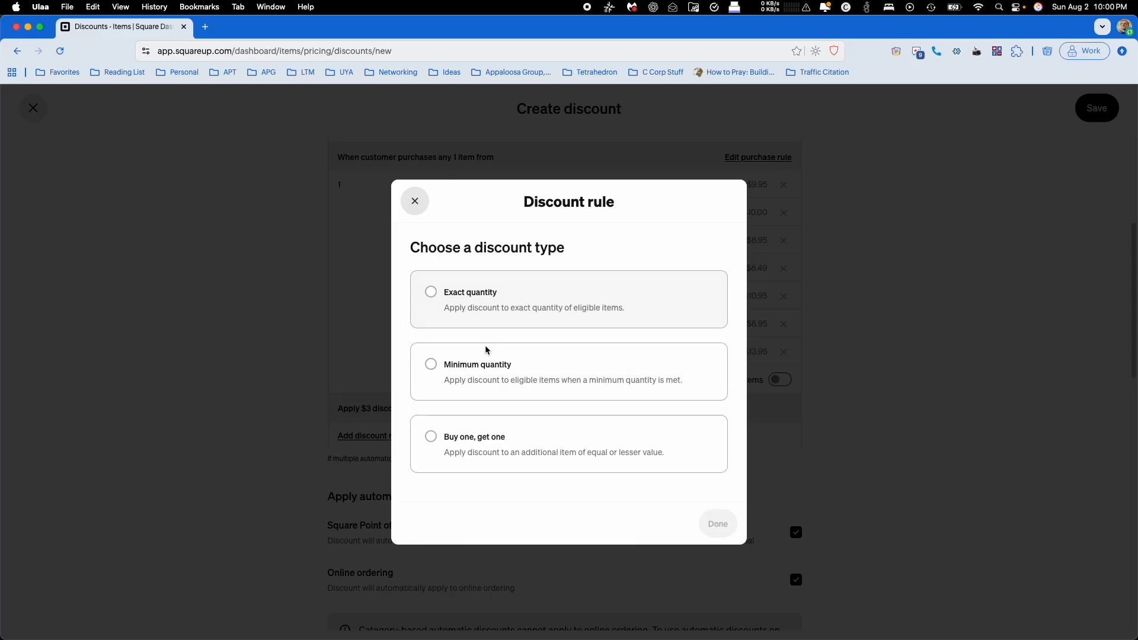
{"action": "left_click", "coordinate": [492, 363]}
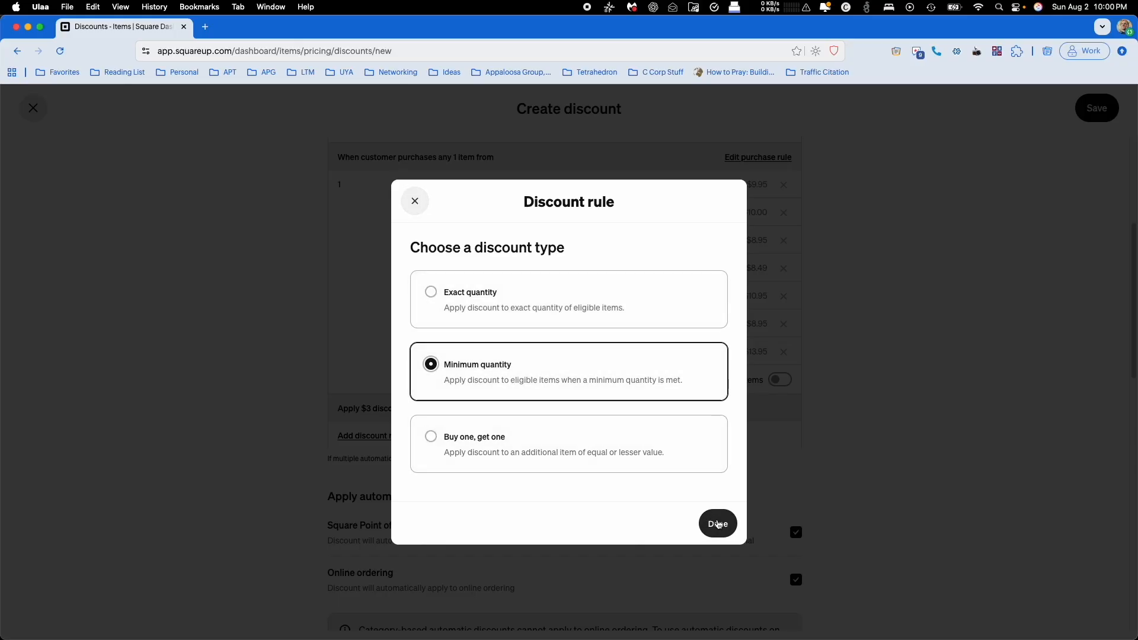
{"action": "left_click", "coordinate": [541, 318]}
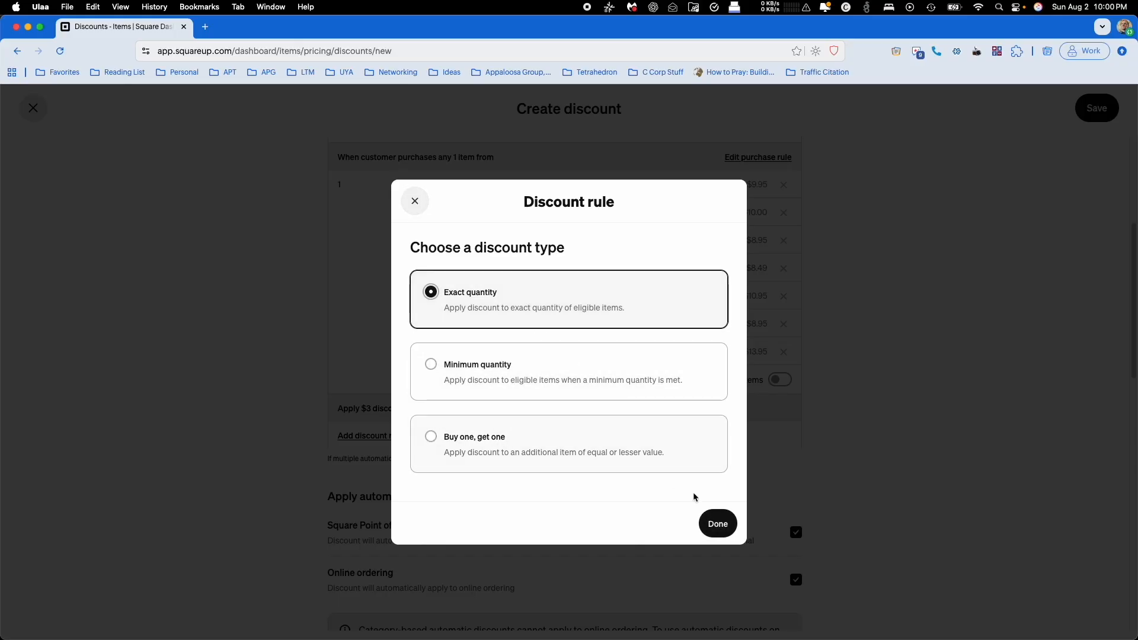
{"action": "left_click", "coordinate": [718, 524]}
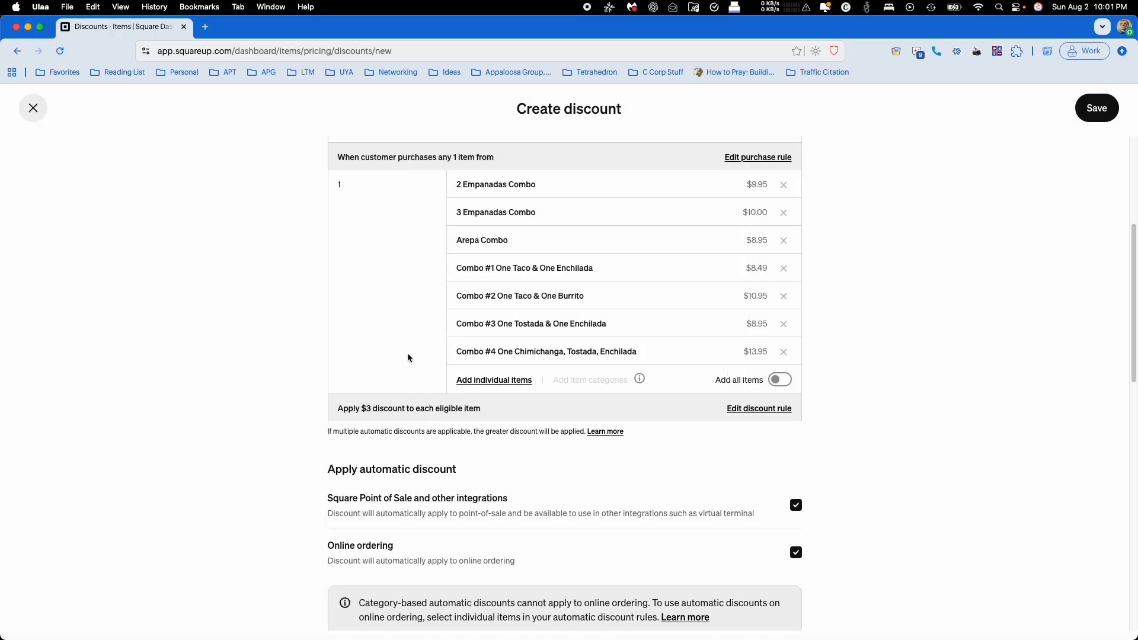
Change the discount rule type to Minimum quantity
{"action": "scroll", "coordinate": [408, 354], "scroll_direction": "up", "scroll_amount": 2}
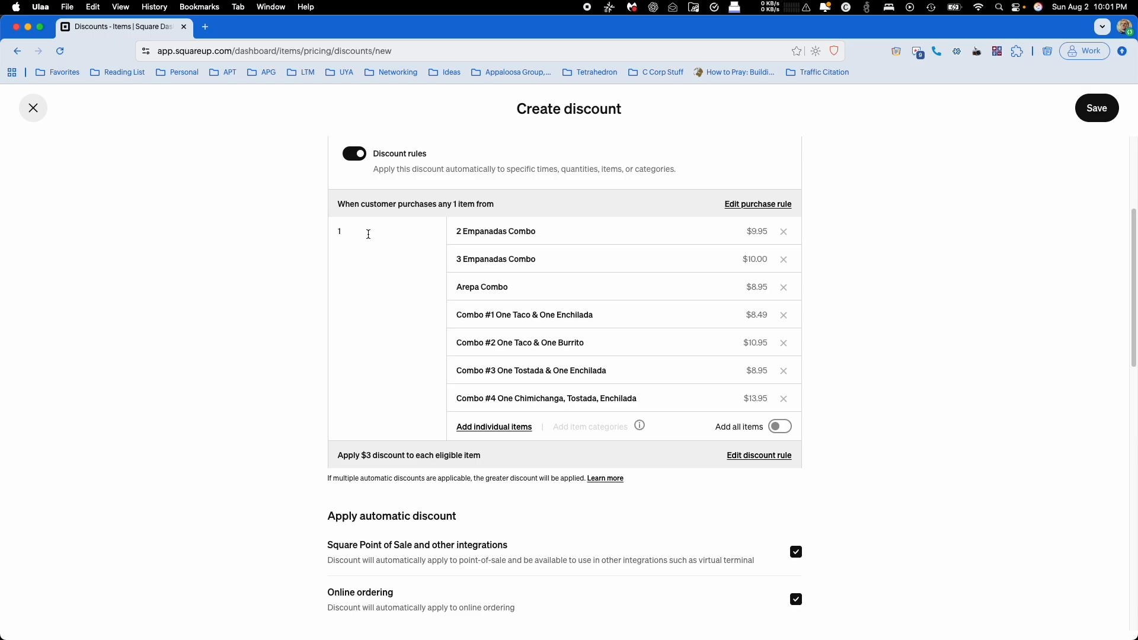
{"action": "left_click", "coordinate": [759, 455]}
{"action": "left_click", "coordinate": [534, 388]}
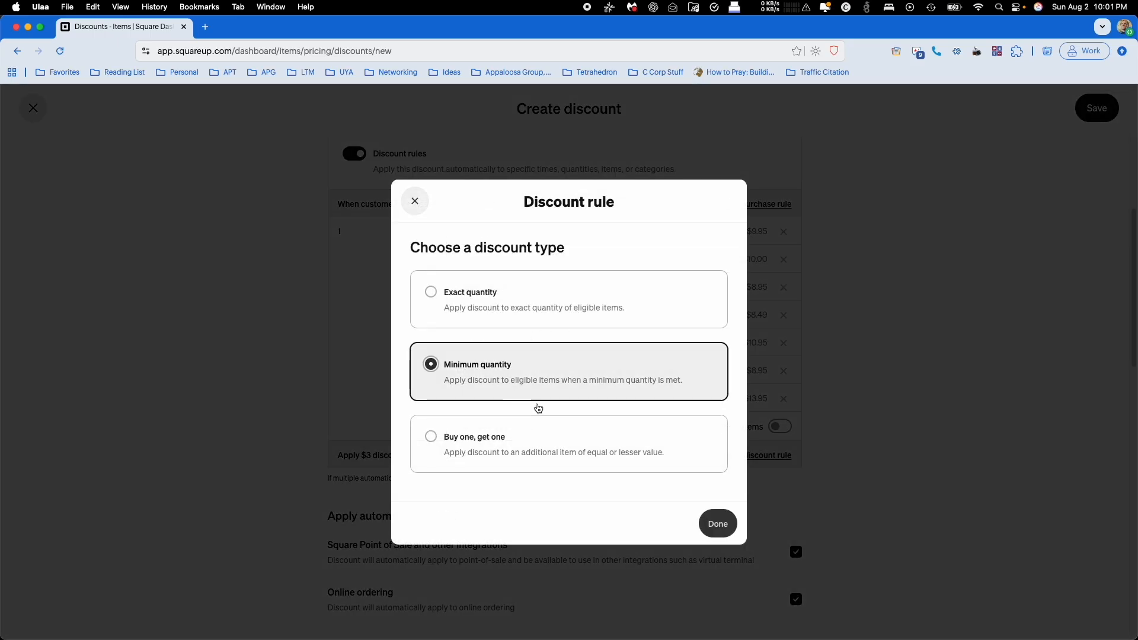
{"action": "left_click", "coordinate": [717, 523]}
{"action": "left_click", "coordinate": [751, 455]}
{"action": "left_click", "coordinate": [541, 376]}
{"action": "left_click", "coordinate": [718, 523]}
Set the purchase rule back to Item or category for the combo items
{"action": "left_click", "coordinate": [758, 205]}
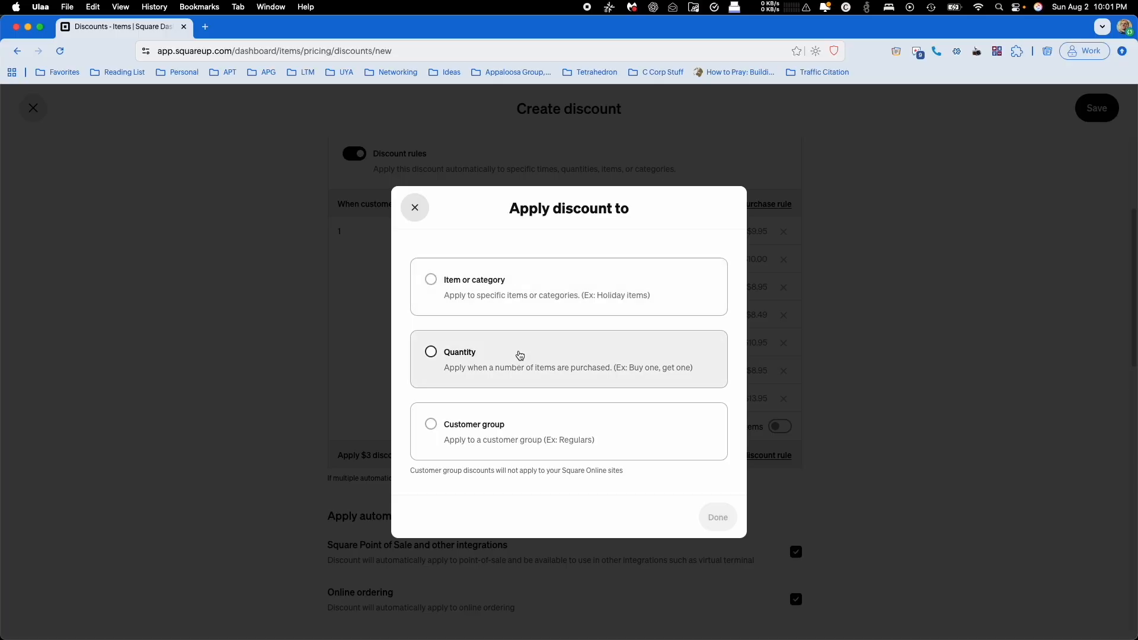
{"action": "left_click", "coordinate": [415, 208]}
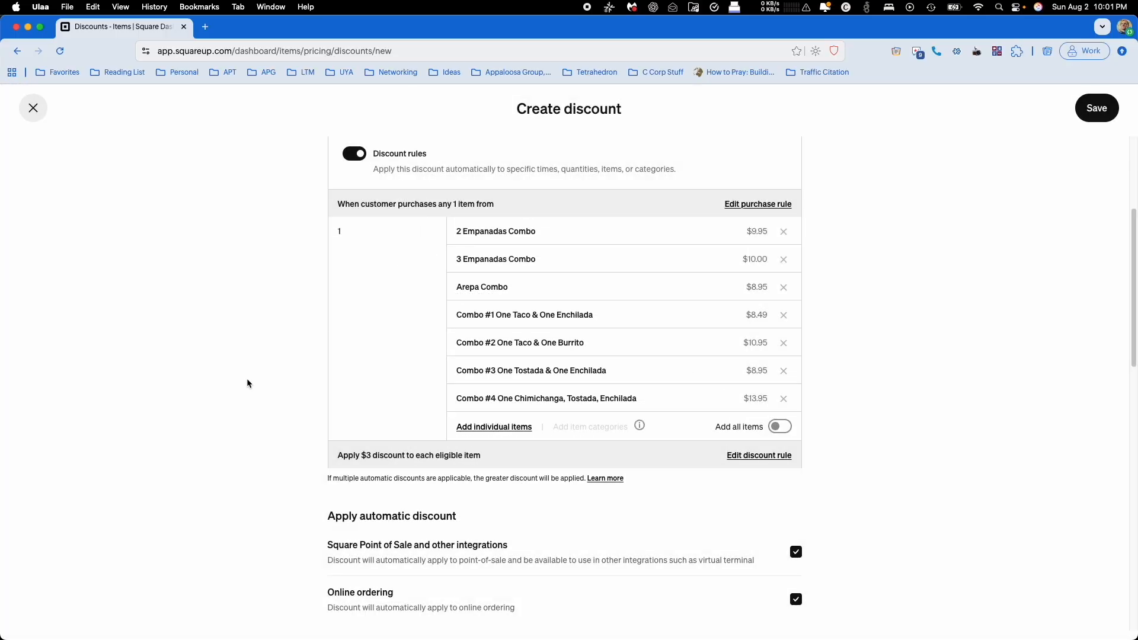
{"action": "scroll", "coordinate": [242, 376], "scroll_direction": "down", "scroll_amount": 1}
{"action": "scroll", "coordinate": [242, 377], "scroll_direction": "up", "scroll_amount": 5}
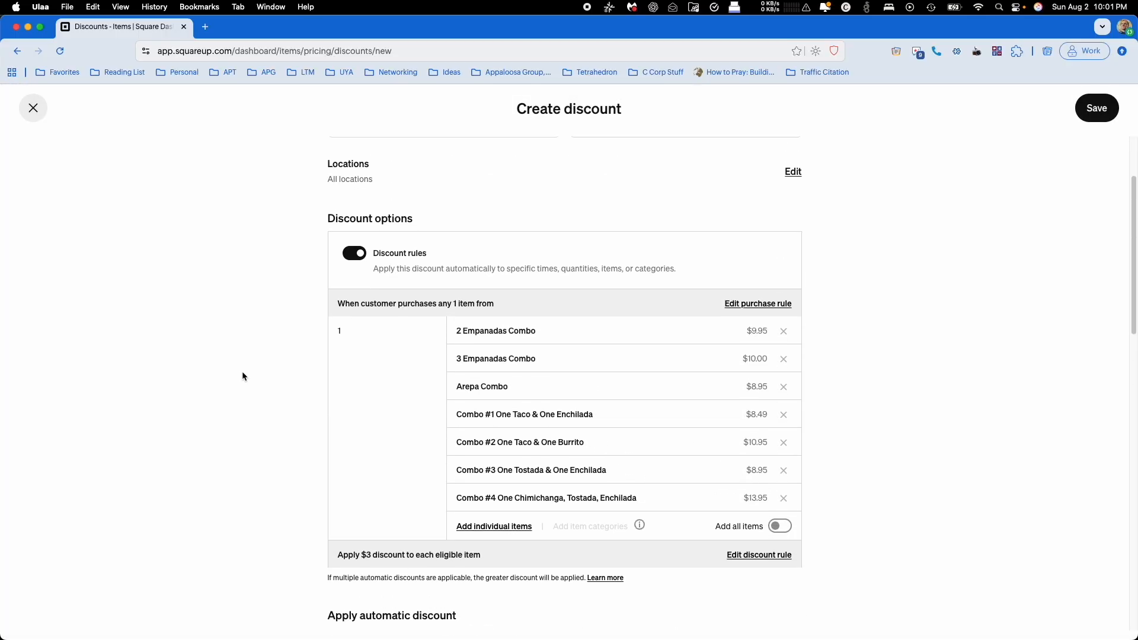
{"action": "scroll", "coordinate": [242, 376], "scroll_direction": "up", "scroll_amount": 2}
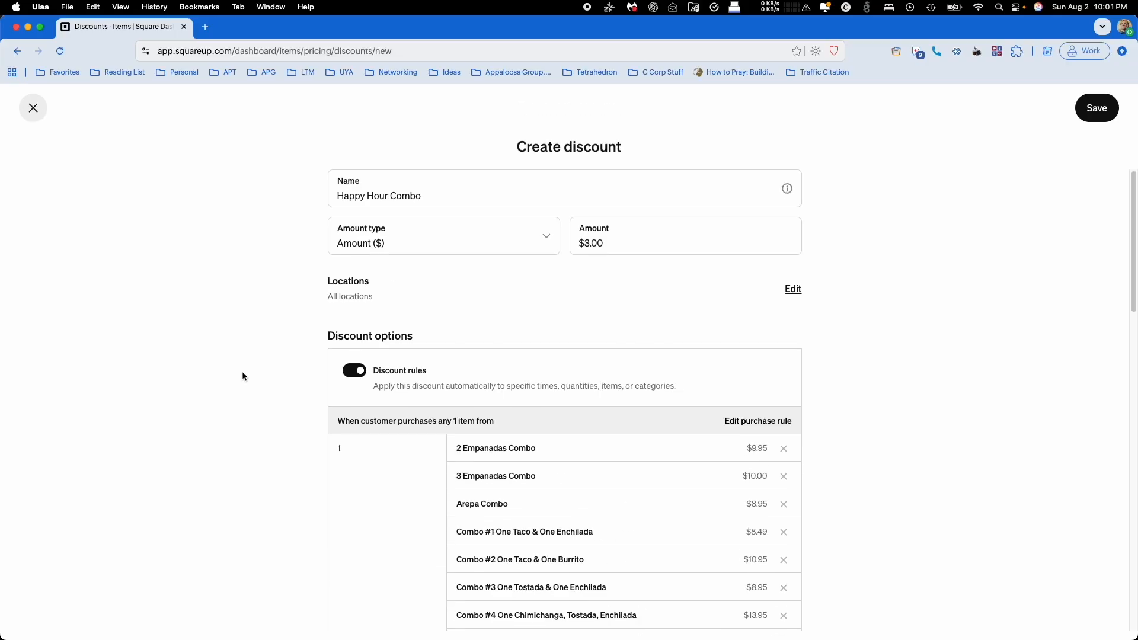
{"action": "scroll", "coordinate": [249, 376], "scroll_direction": "down", "scroll_amount": 4}
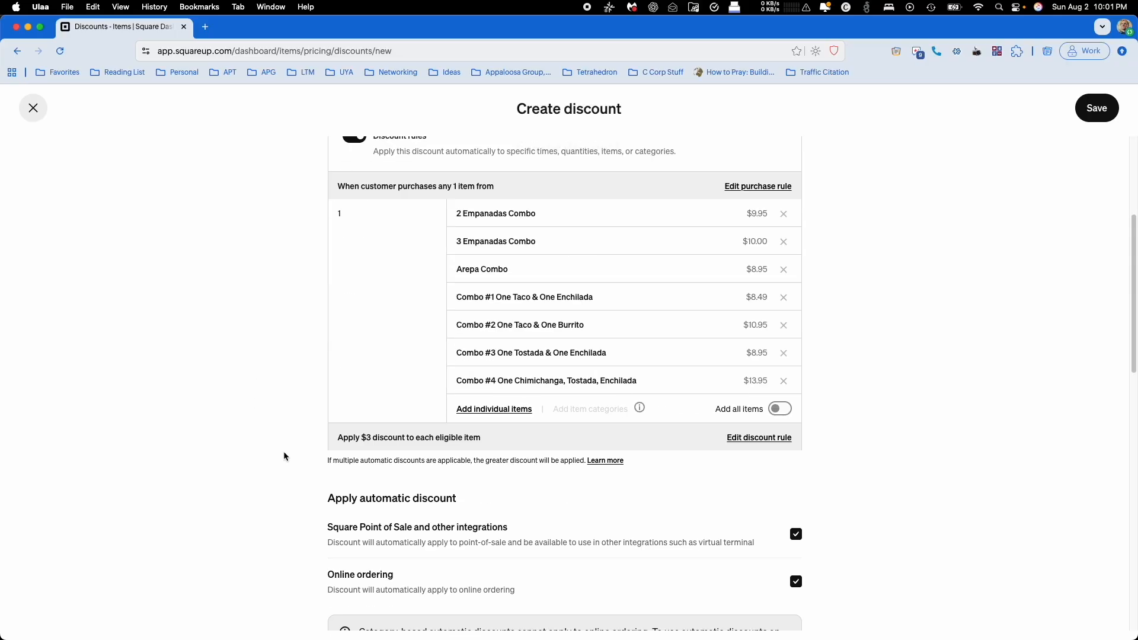
{"action": "left_click", "coordinate": [726, 190]}
{"action": "left_click", "coordinate": [568, 302]}
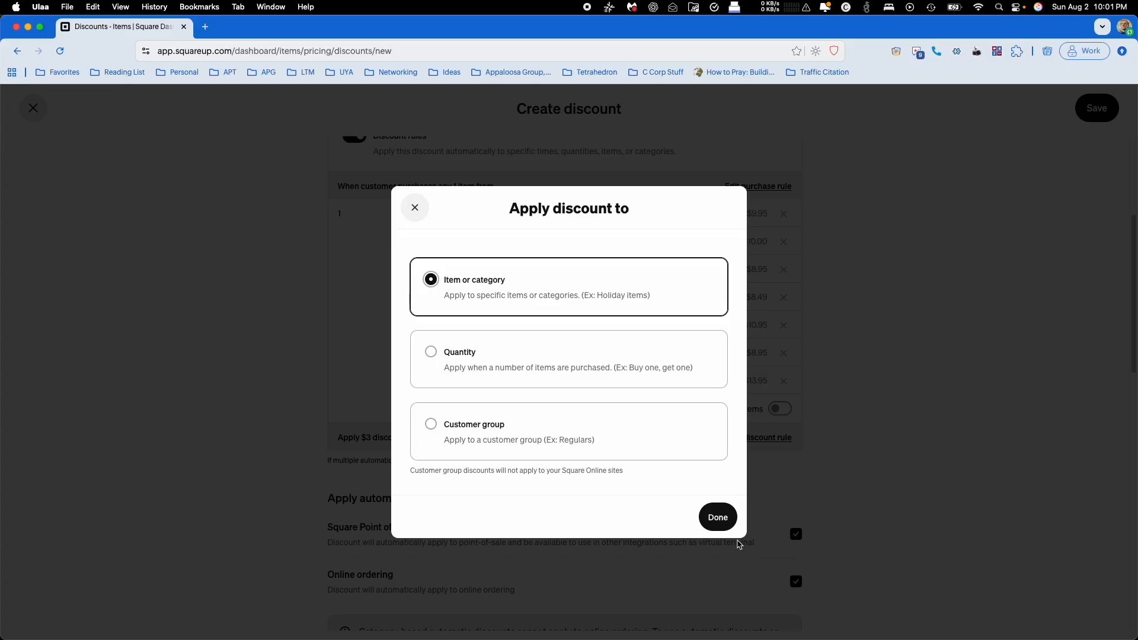
{"action": "left_click", "coordinate": [718, 518]}
{"action": "scroll", "coordinate": [293, 324], "scroll_direction": "up", "scroll_amount": 3}
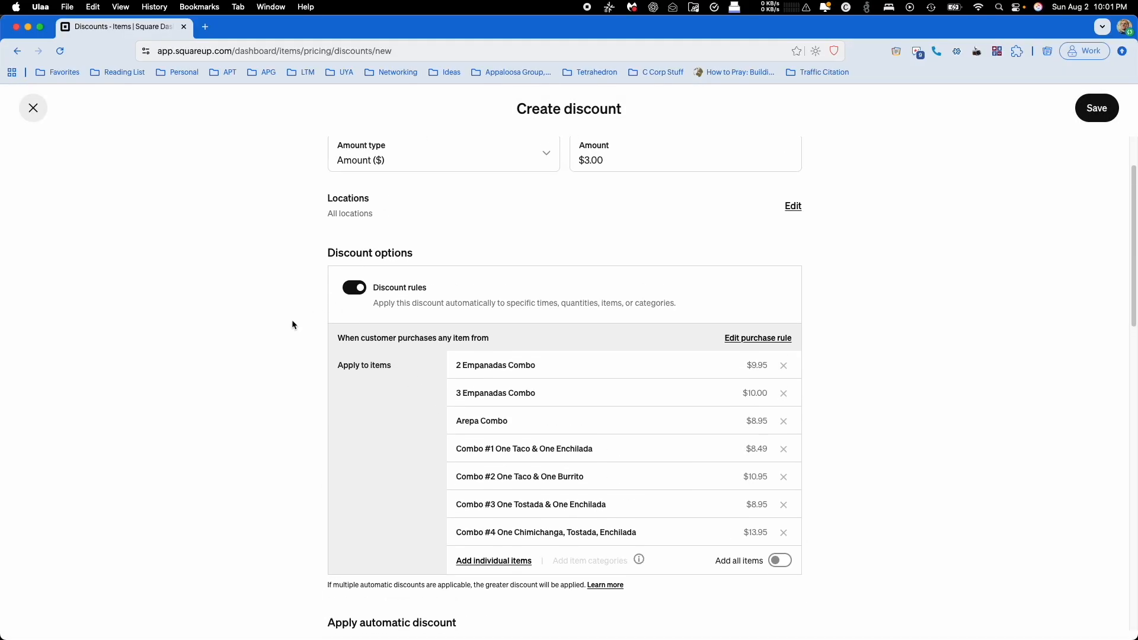
{"action": "scroll", "coordinate": [265, 386], "scroll_direction": "down", "scroll_amount": 2}
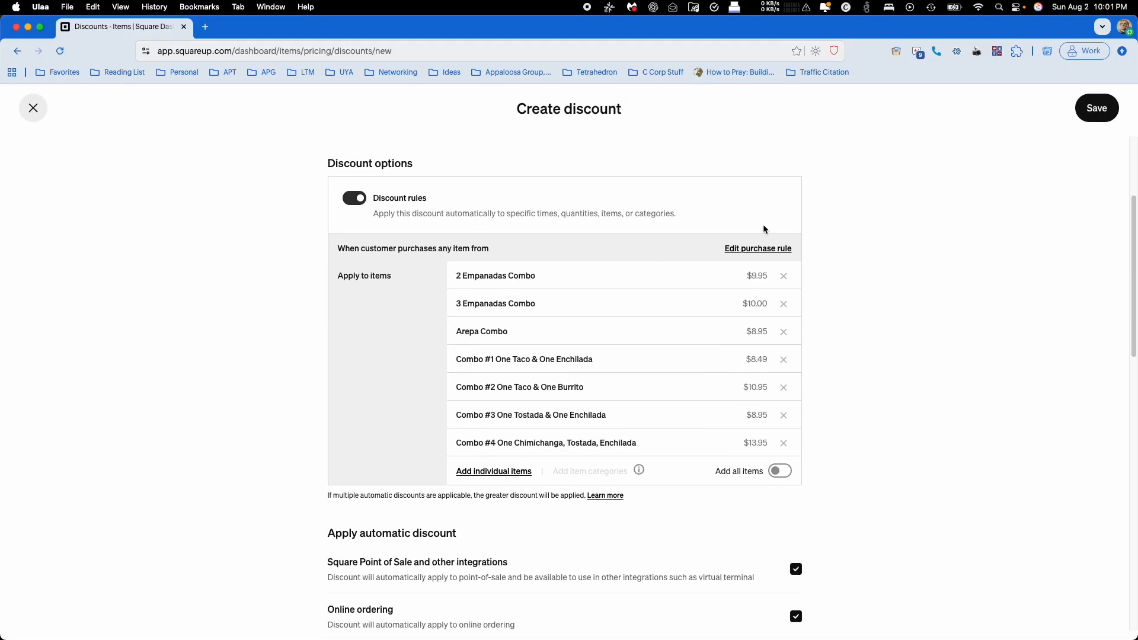
Change the purchase rule for the combo items from item-based to Quantity
{"action": "left_click", "coordinate": [759, 249]}
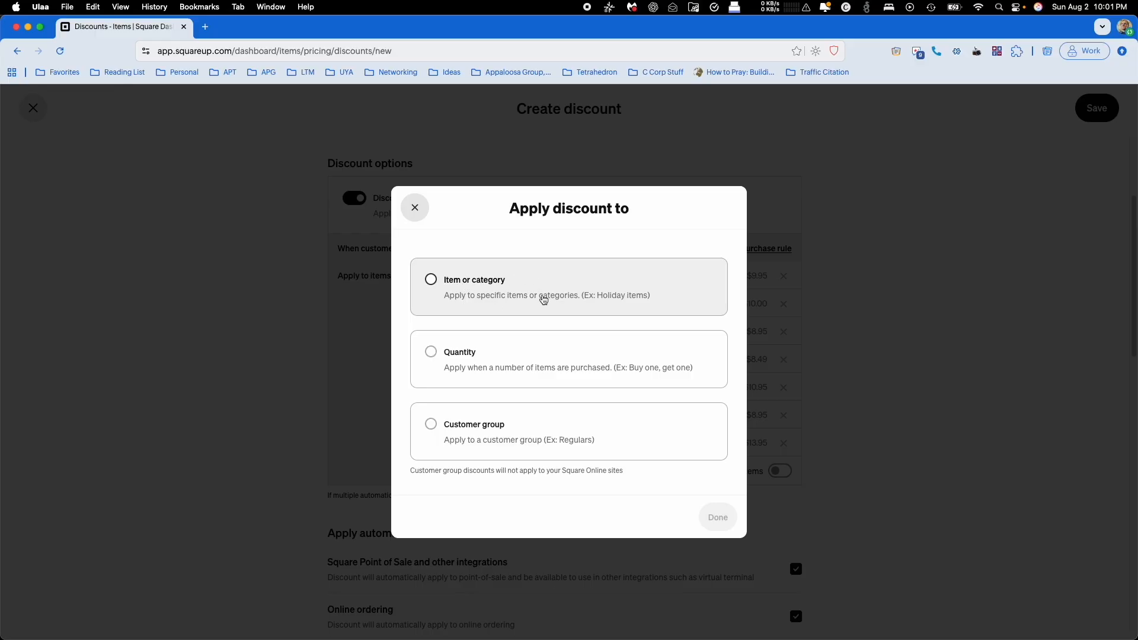
{"action": "left_click", "coordinate": [537, 371]}
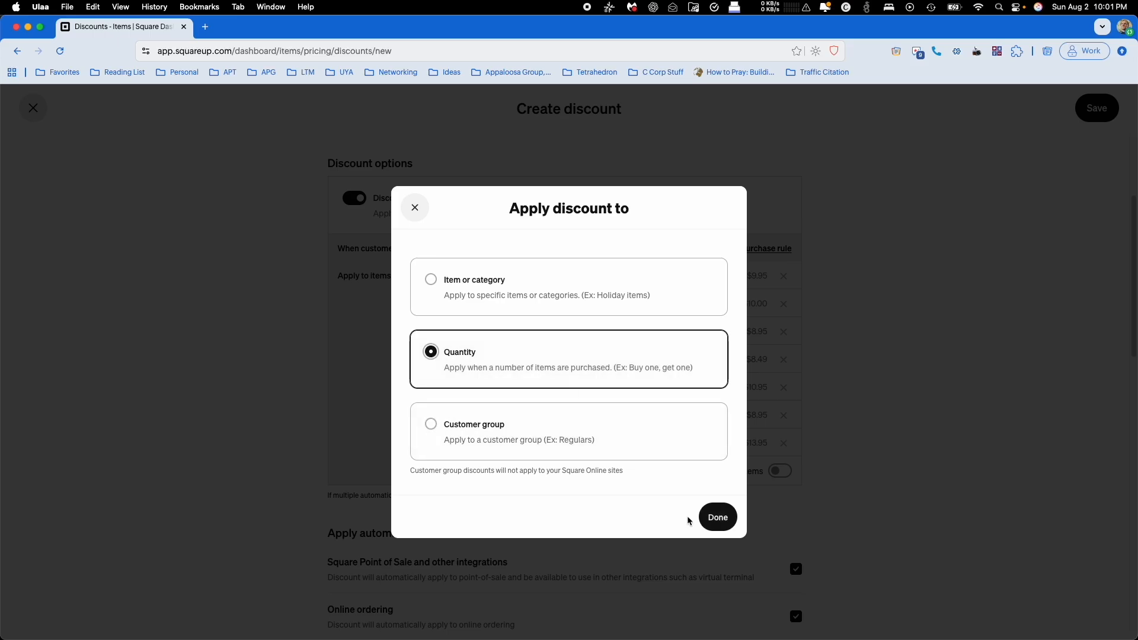
{"action": "left_click", "coordinate": [718, 518]}
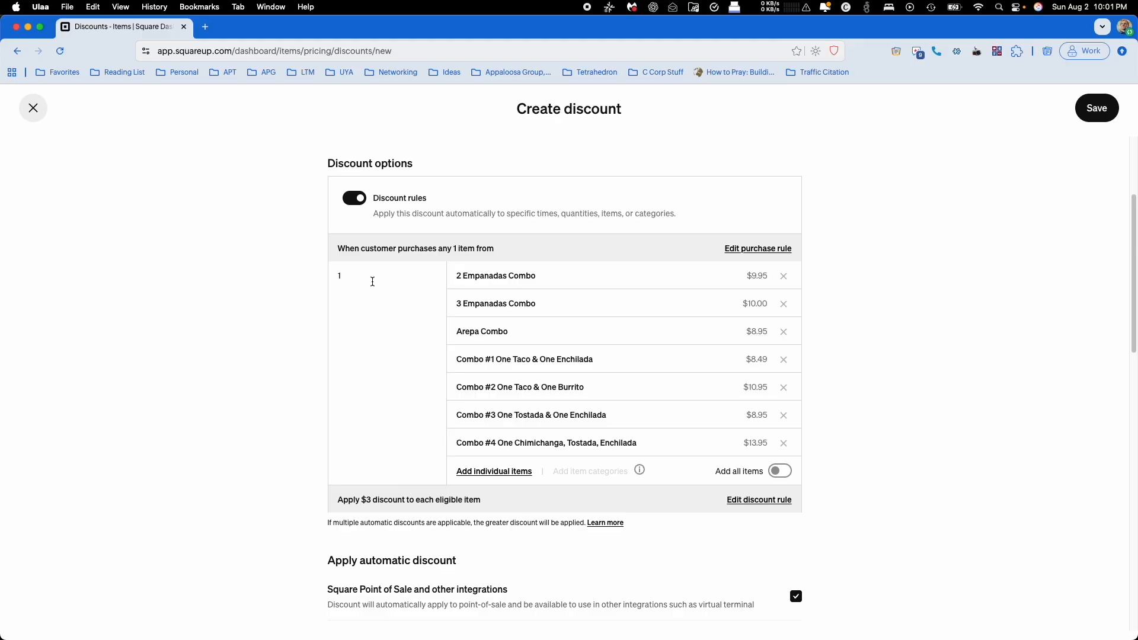
{"action": "left_click", "coordinate": [325, 278]}
Set the discount rule type to Exact quantity and the purchase quantity for the combo items to 2
{"action": "left_click", "coordinate": [759, 500]}
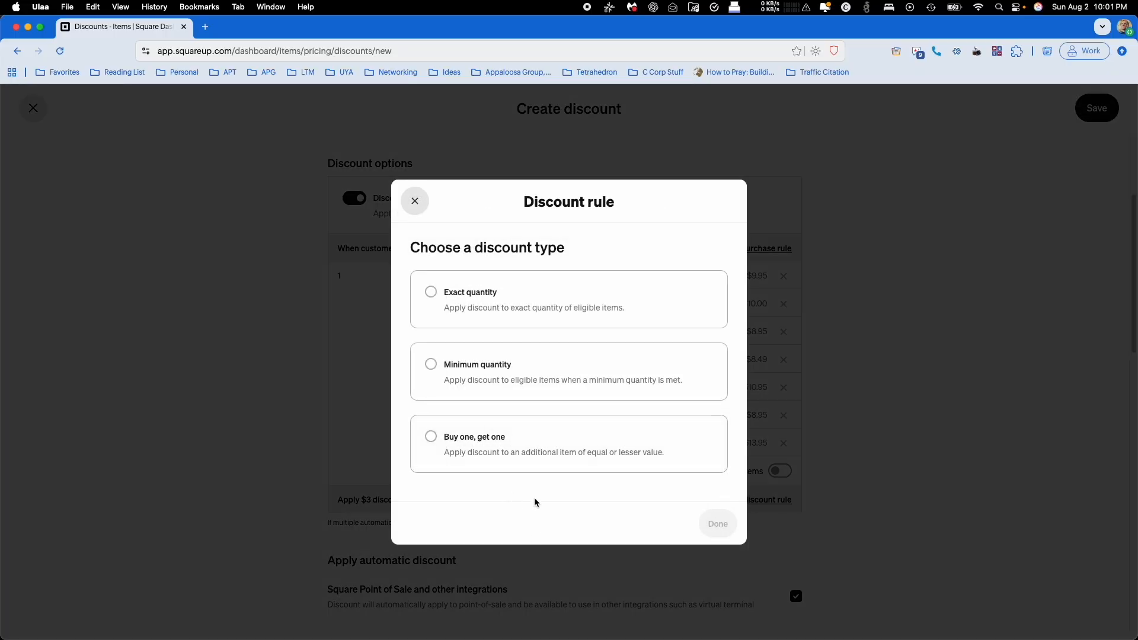
{"action": "left_click", "coordinate": [501, 307]}
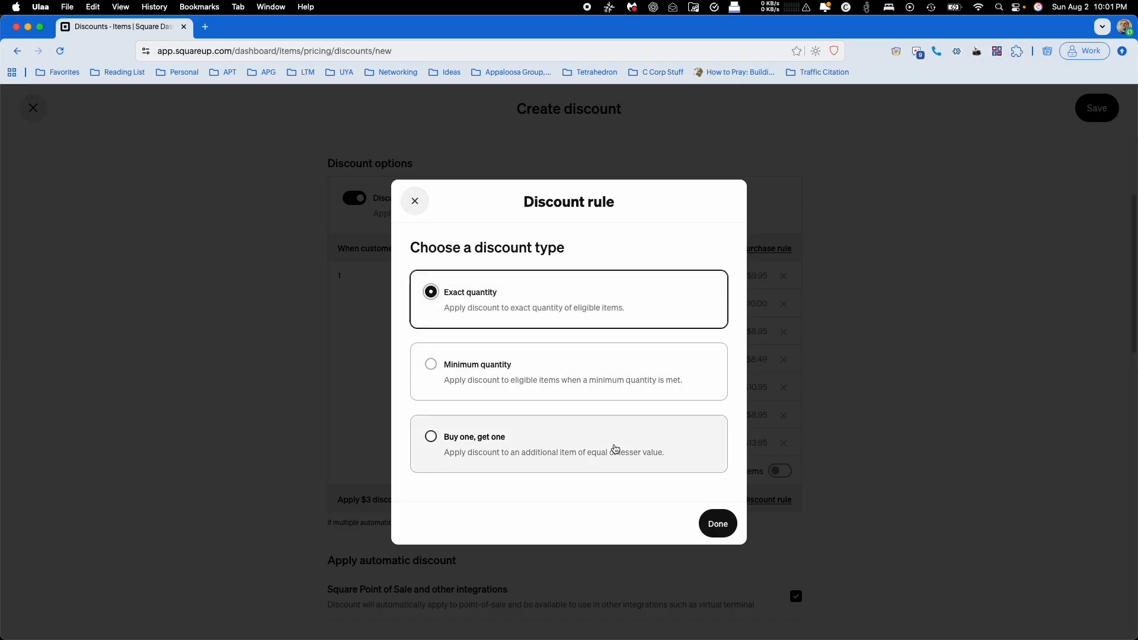
{"action": "left_click", "coordinate": [713, 531]}
{"action": "left_click", "coordinate": [379, 287]}
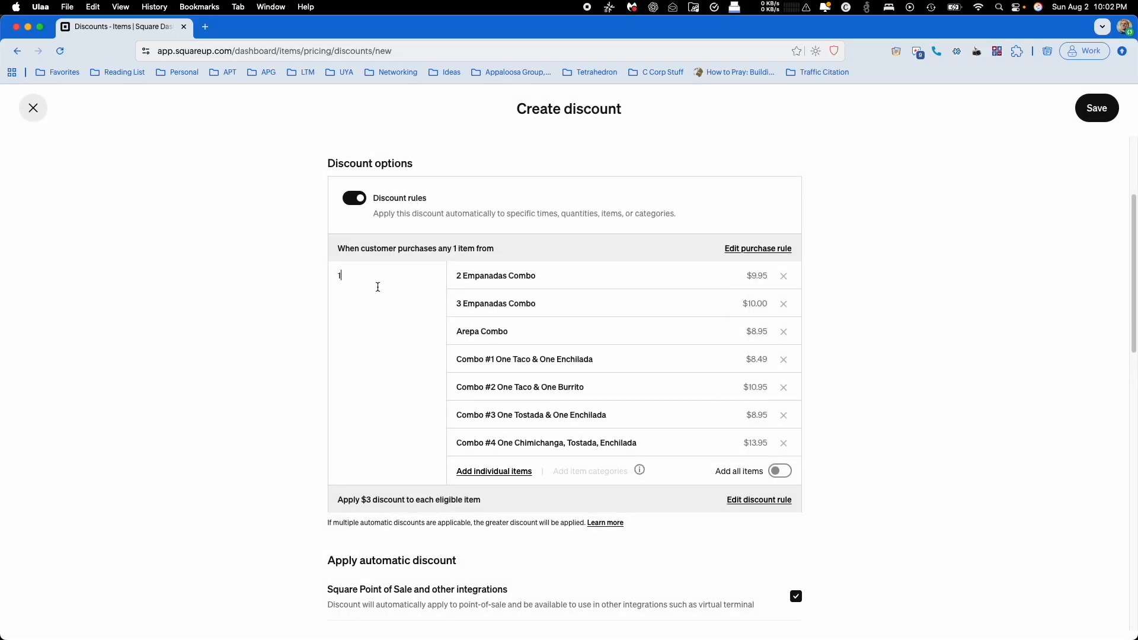
{"action": "key", "text": "BackSpace"}
{"action": "type", "text": "2"}
Review the discount amount against the quantity-based purchase rule and its per-item discount rule
{"action": "scroll", "coordinate": [365, 373], "scroll_direction": "up", "scroll_amount": 3}
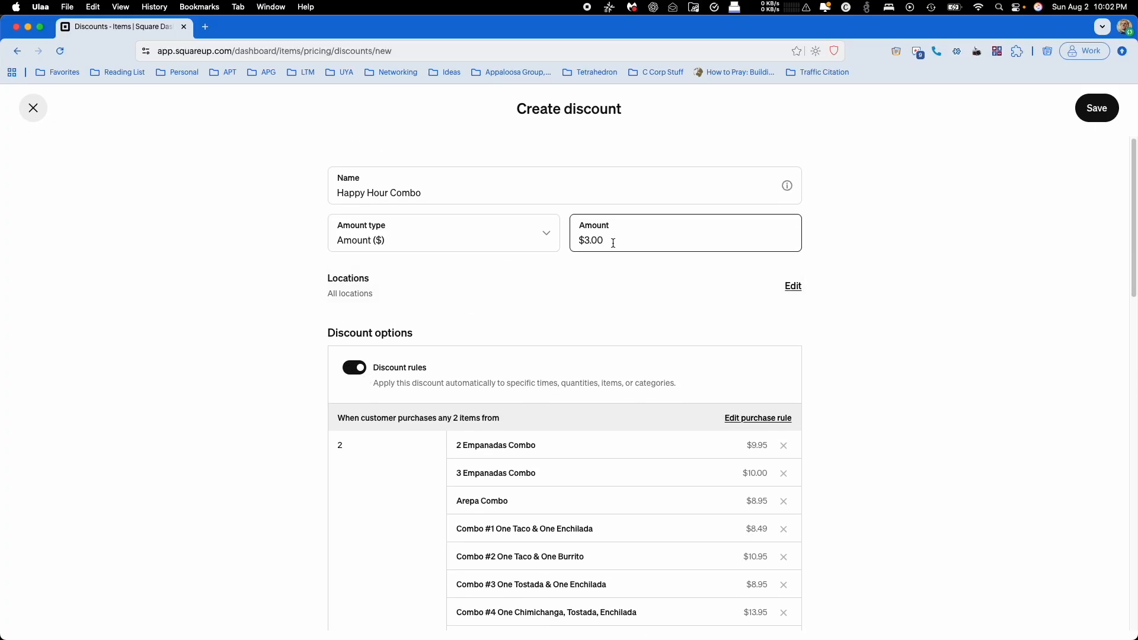
{"action": "scroll", "coordinate": [492, 356], "scroll_direction": "down", "scroll_amount": 4}
{"action": "left_click_drag", "start_coordinate": [367, 220], "coordinate": [326, 219]}
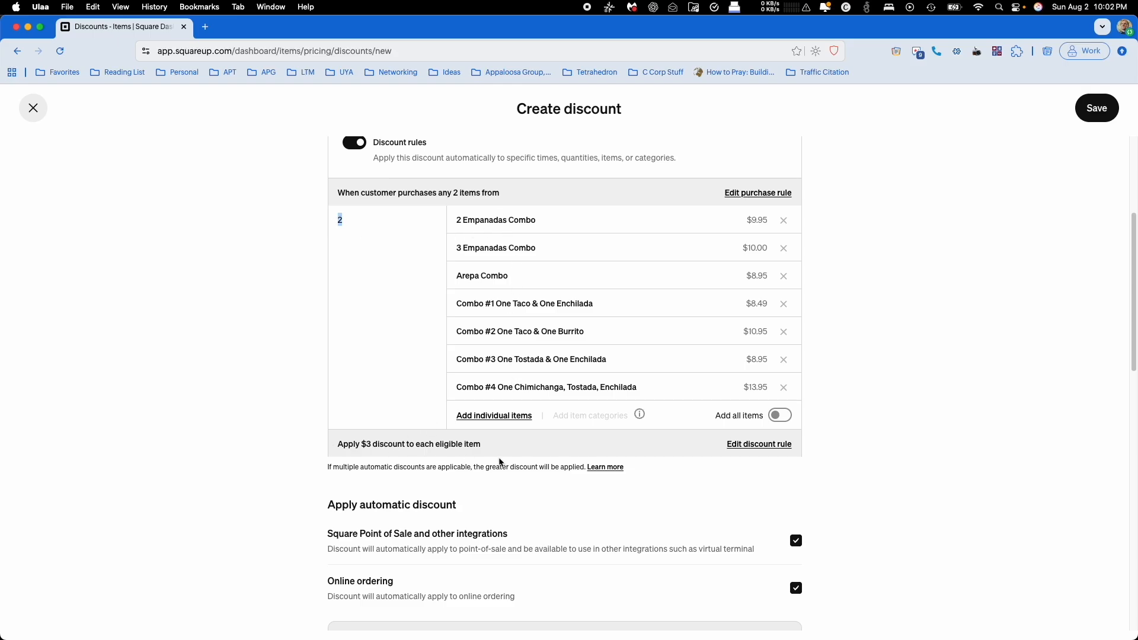
{"action": "scroll", "coordinate": [414, 328], "scroll_direction": "up", "scroll_amount": 1}
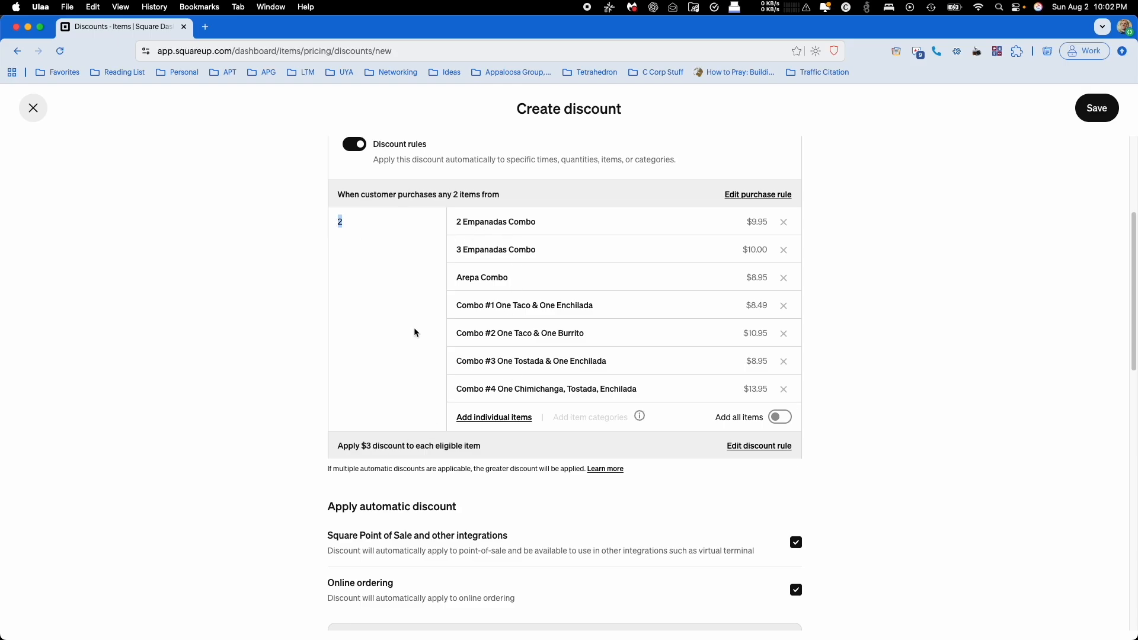
{"action": "scroll", "coordinate": [386, 476], "scroll_direction": "up", "scroll_amount": 5}
{"action": "left_click", "coordinate": [386, 476]}
{"action": "scroll", "coordinate": [386, 410], "scroll_direction": "down", "scroll_amount": 5}
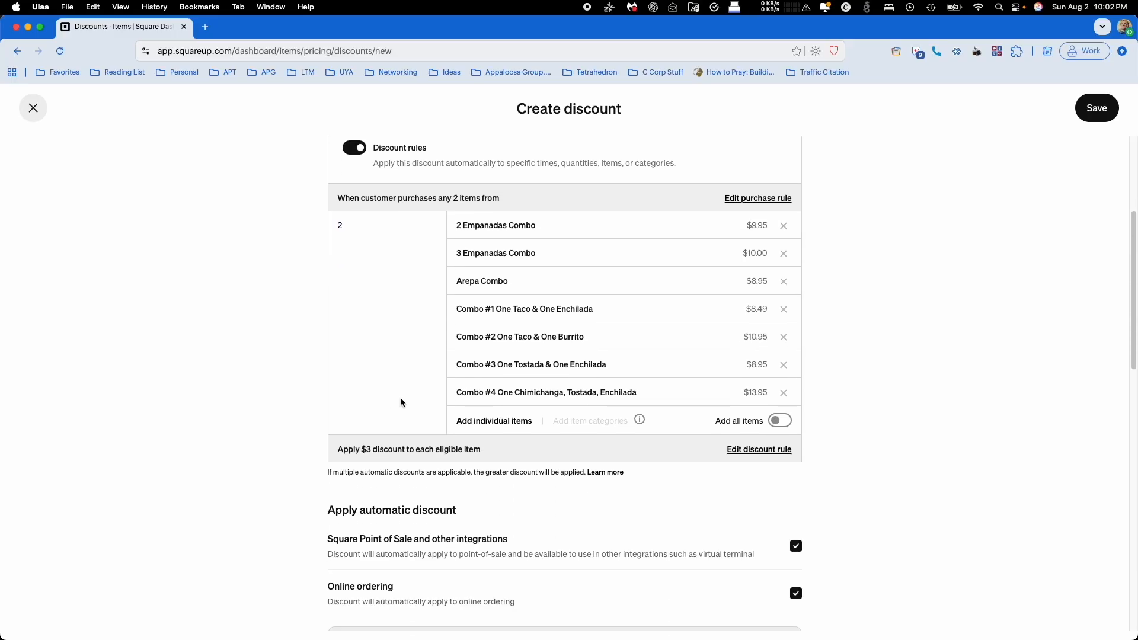
Change the discount rule type for the combo items to Minimum quantity
{"action": "scroll", "coordinate": [400, 402], "scroll_direction": "up", "scroll_amount": 2}
{"action": "left_click", "coordinate": [771, 543]}
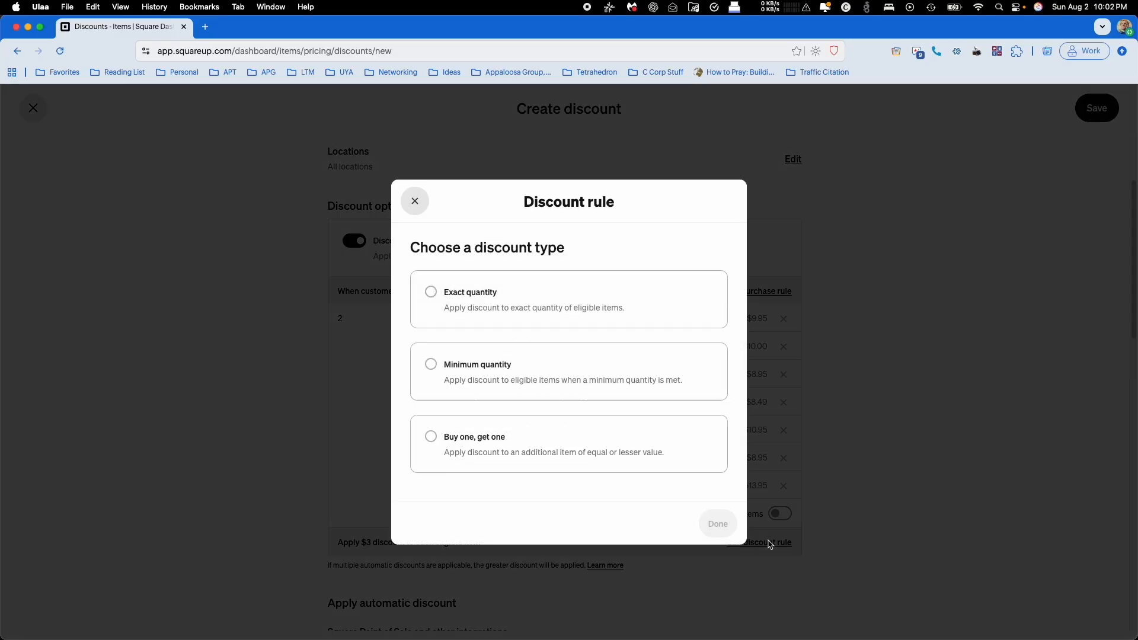
{"action": "left_click", "coordinate": [513, 382]}
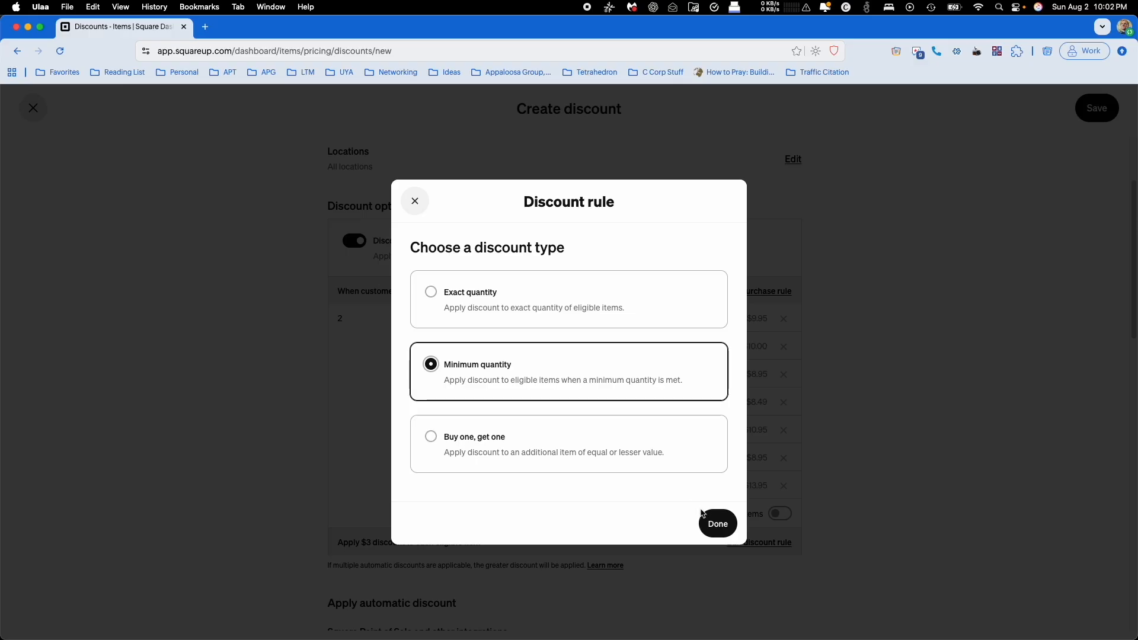
{"action": "left_click", "coordinate": [703, 515]}
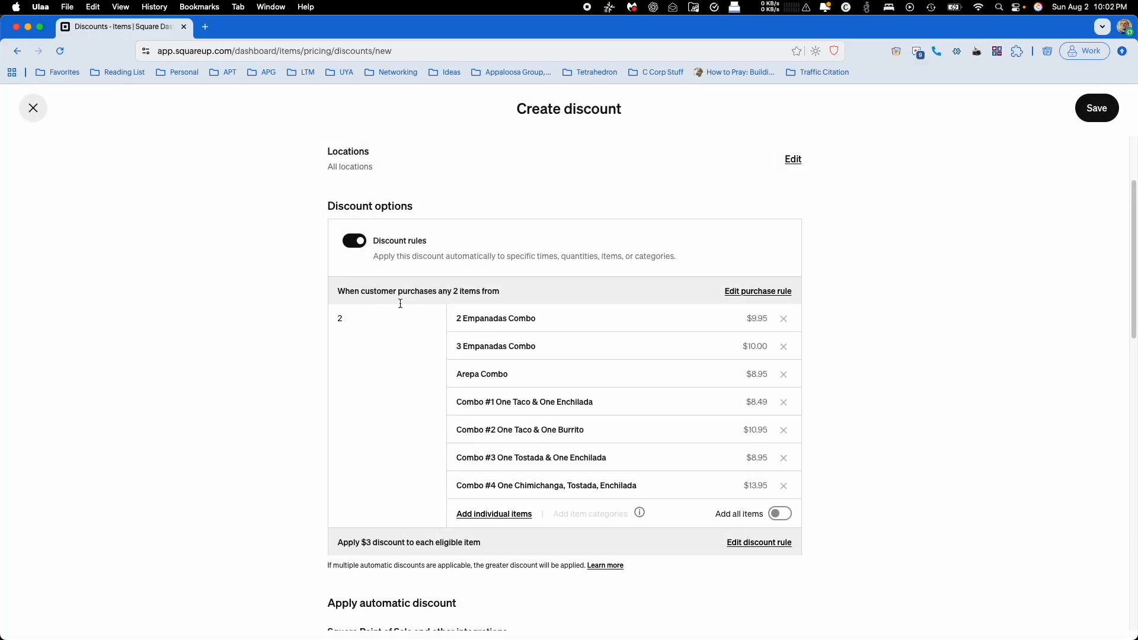
{"action": "left_click", "coordinate": [366, 323]}
{"action": "scroll", "coordinate": [367, 322], "scroll_direction": "down", "scroll_amount": 1}
{"action": "left_click", "coordinate": [764, 511]}
{"action": "left_click", "coordinate": [508, 374]}
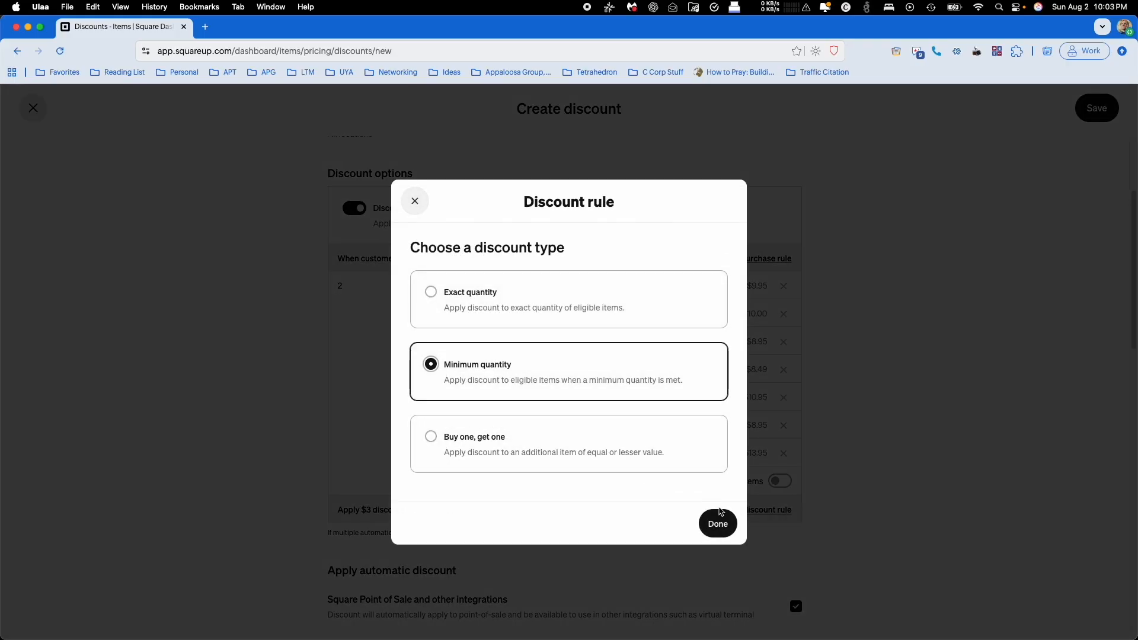
{"action": "left_click", "coordinate": [720, 514]}
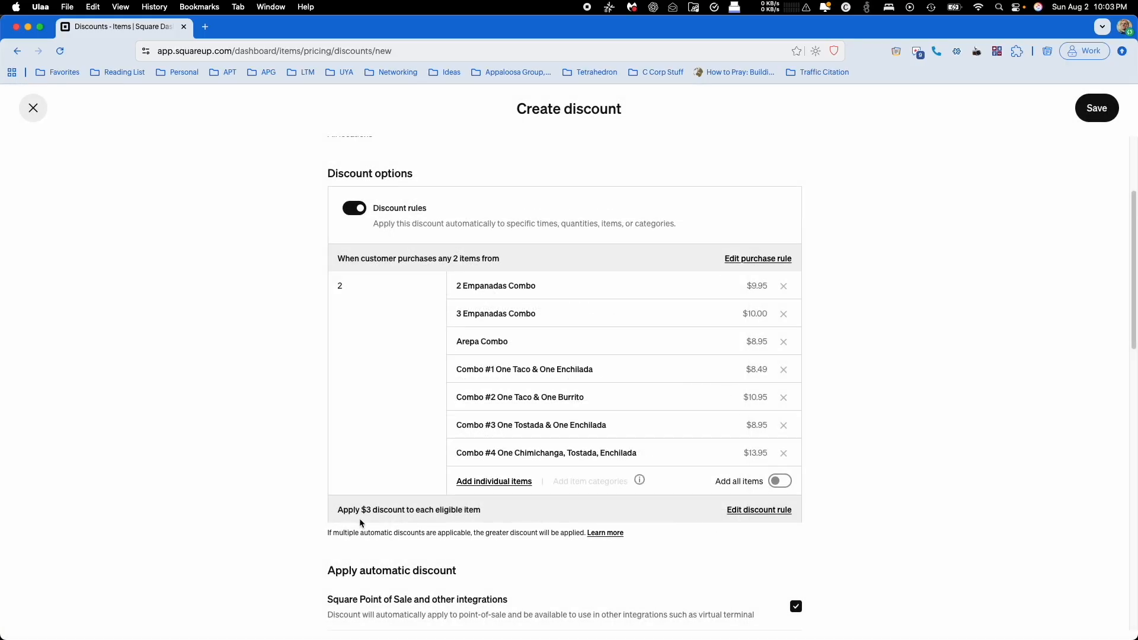
Change the discount rule type to Buy one, get one and copy the eligible combo items into its additional-items list
{"action": "scroll", "coordinate": [385, 426], "scroll_direction": "down", "scroll_amount": 1}
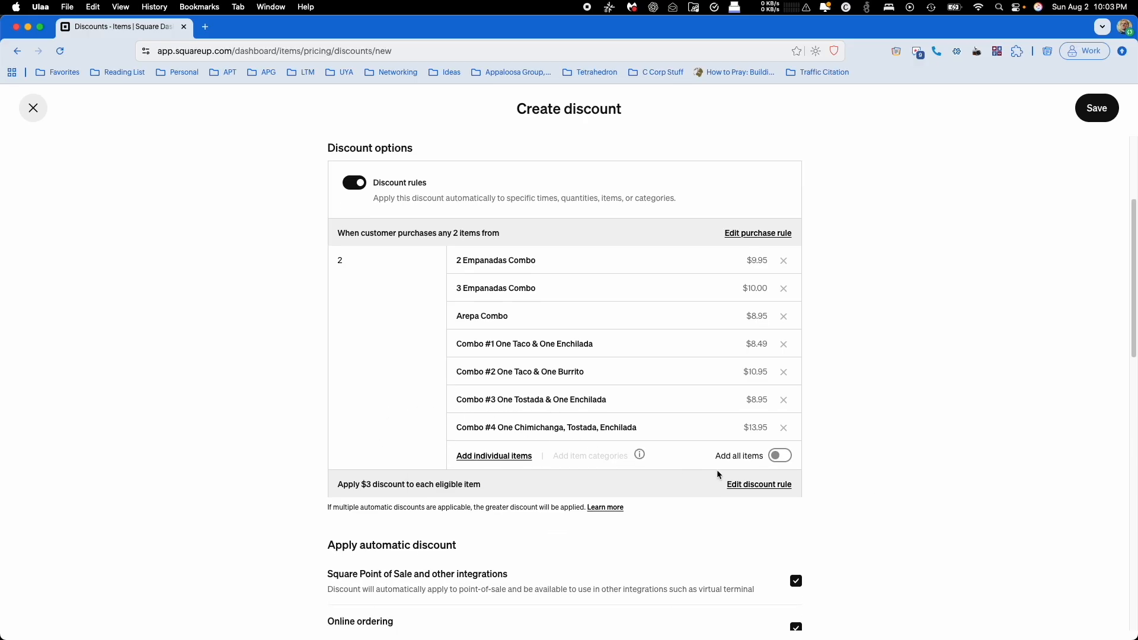
{"action": "left_click", "coordinate": [756, 485]}
{"action": "left_click", "coordinate": [516, 445]}
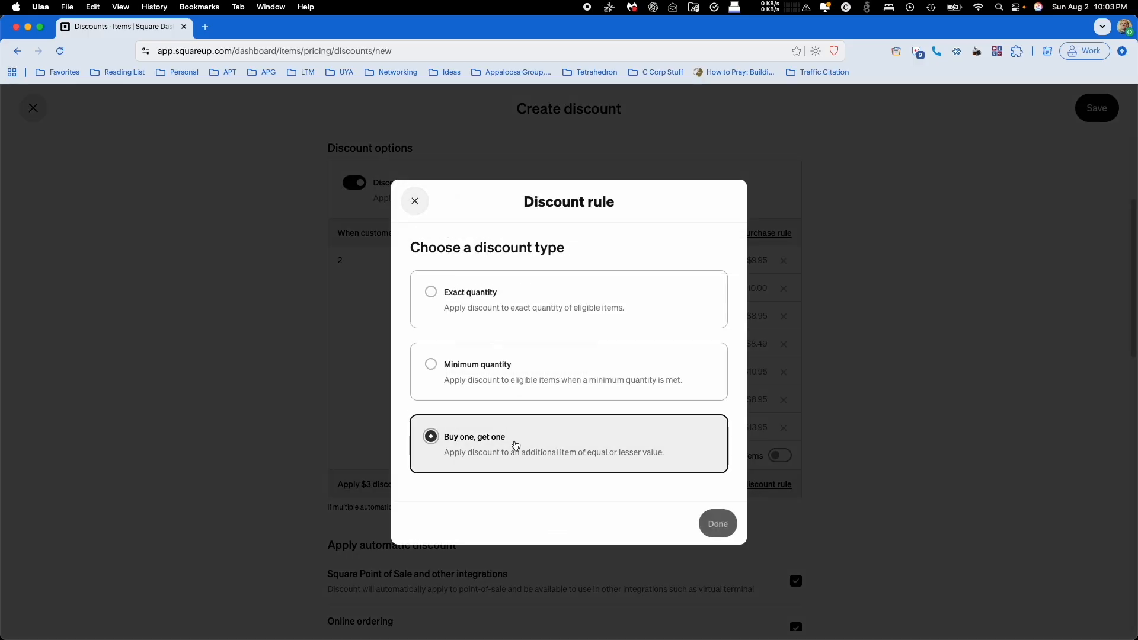
{"action": "left_click", "coordinate": [714, 525]}
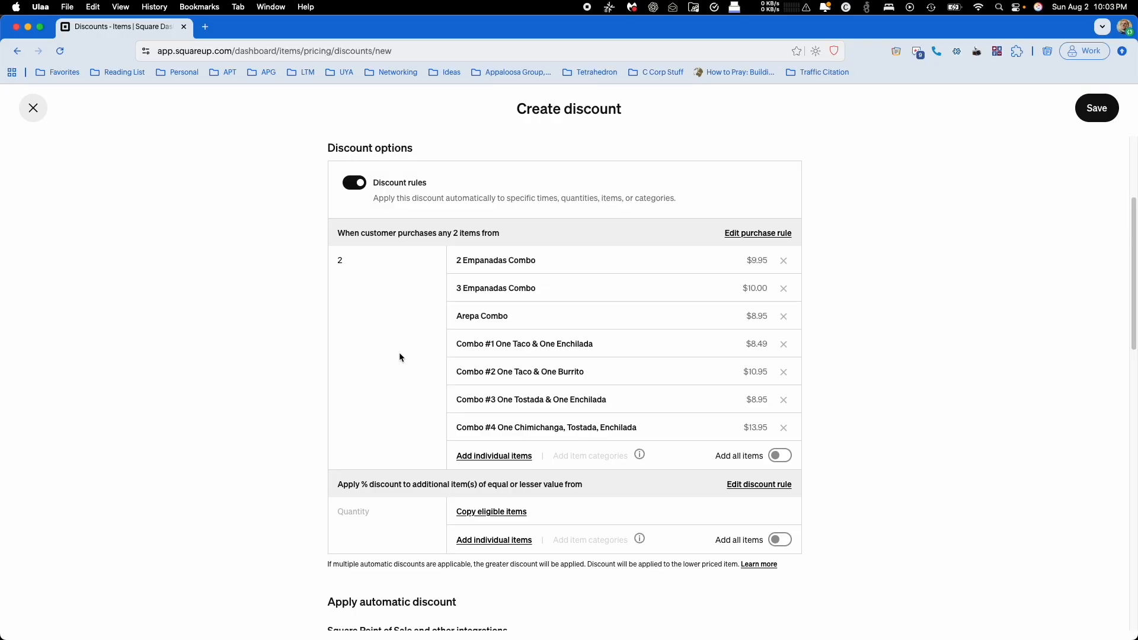
{"action": "left_click", "coordinate": [493, 512]}
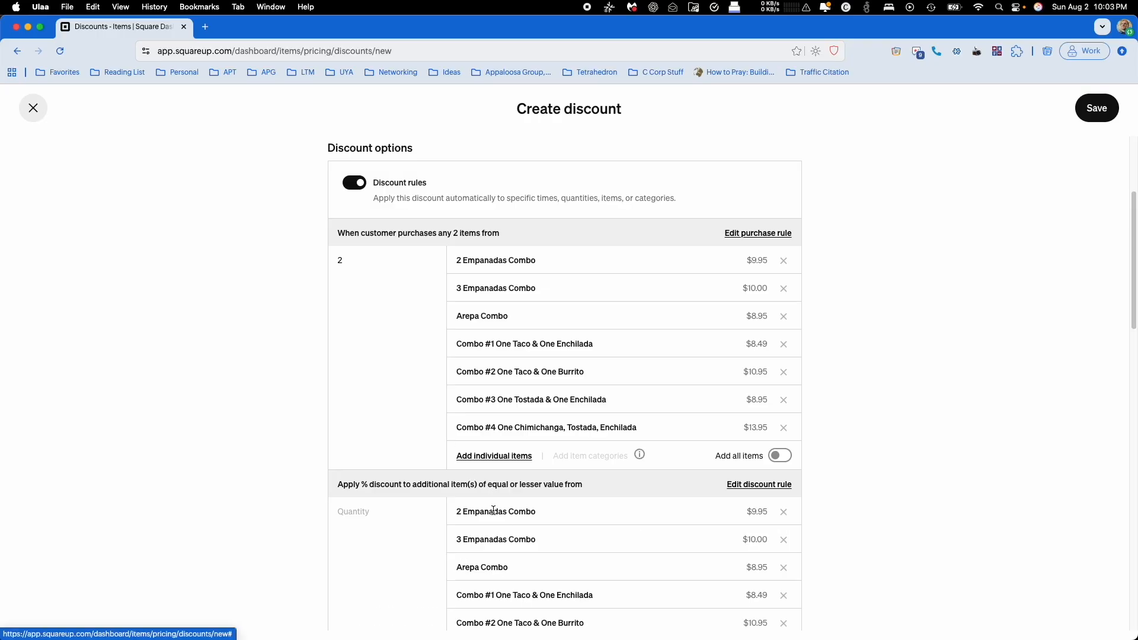
{"action": "scroll", "coordinate": [493, 511], "scroll_direction": "down", "scroll_amount": 3}
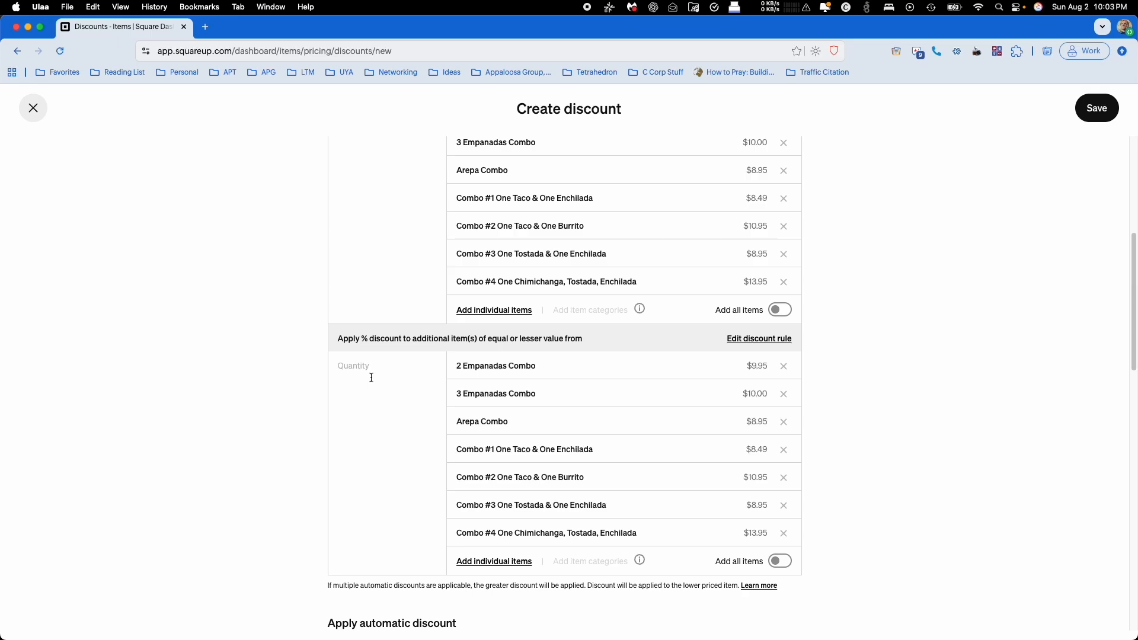
Set the required purchase quantity of combo items to 1 in the buy one, get one rule
{"action": "scroll", "coordinate": [372, 377], "scroll_direction": "up", "scroll_amount": 3}
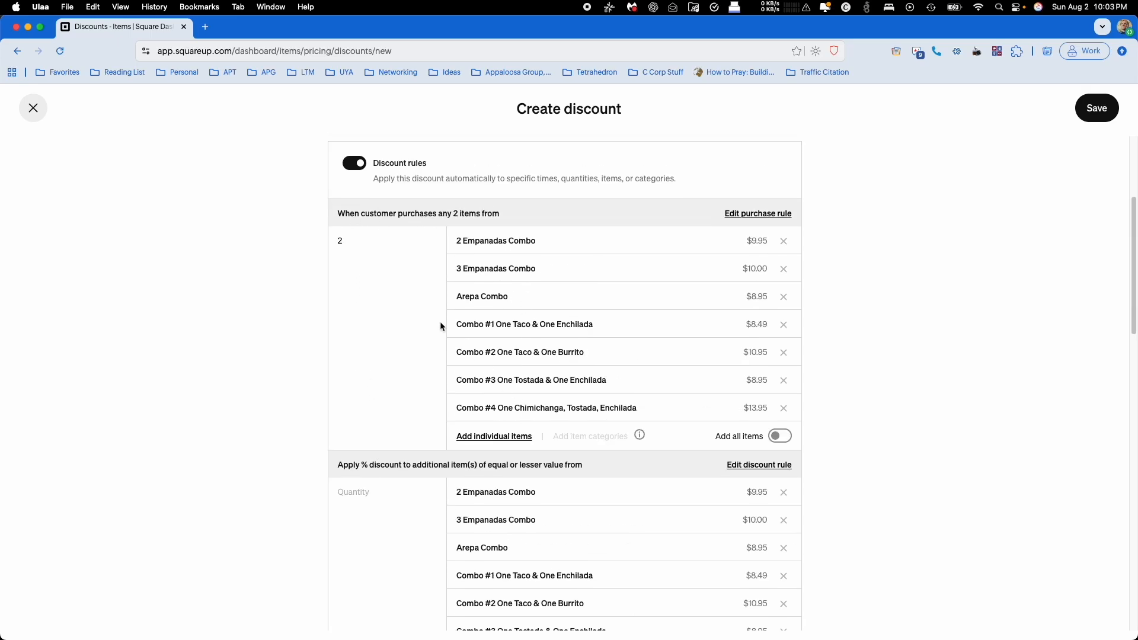
{"action": "key", "text": "BackSpace"}
{"action": "type", "text": "1"}
{"action": "left_click", "coordinate": [310, 259]}
Set the quantity of additional discounted combo items to 1 in the buy one, get one rule
{"action": "scroll", "coordinate": [401, 293], "scroll_direction": "down", "scroll_amount": 5}
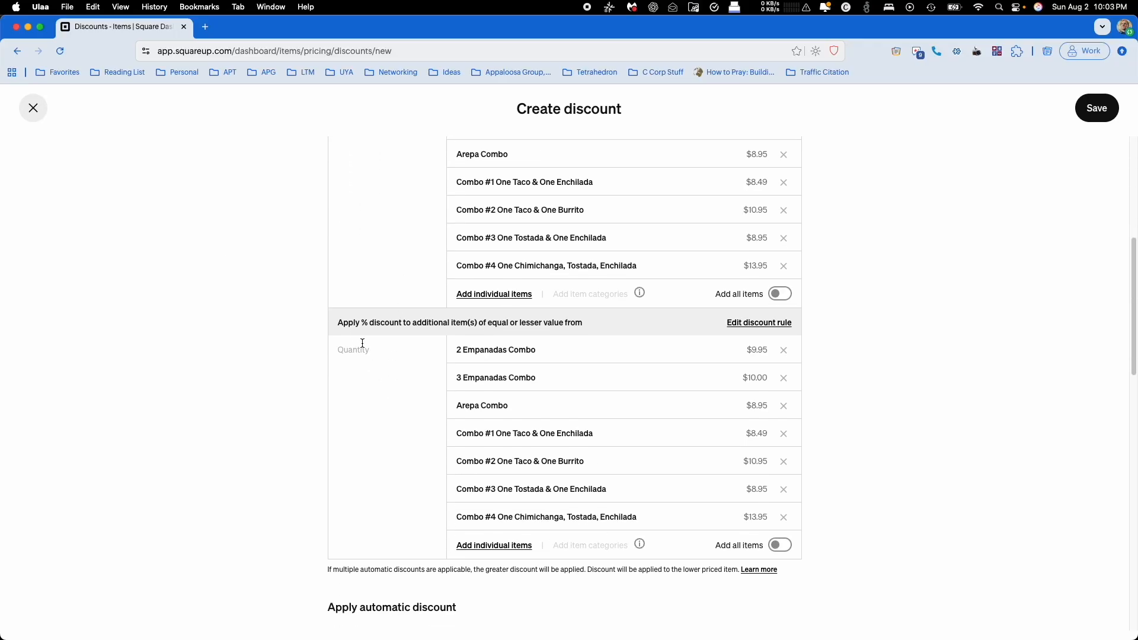
{"action": "scroll", "coordinate": [371, 333], "scroll_direction": "up", "scroll_amount": 10}
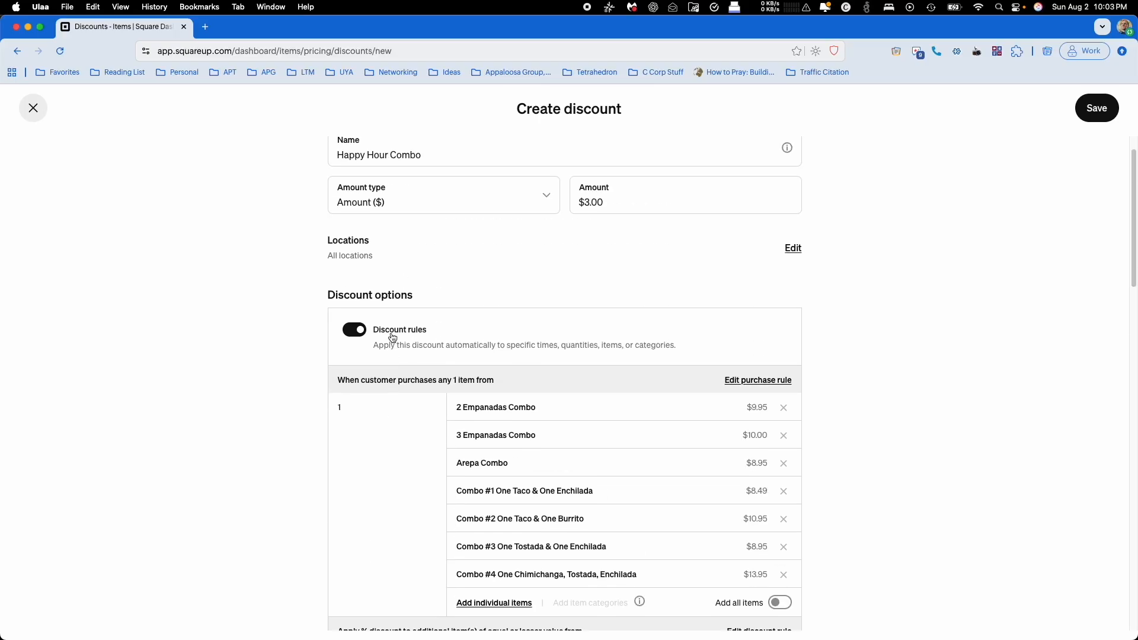
{"action": "scroll", "coordinate": [508, 276], "scroll_direction": "down", "scroll_amount": 8}
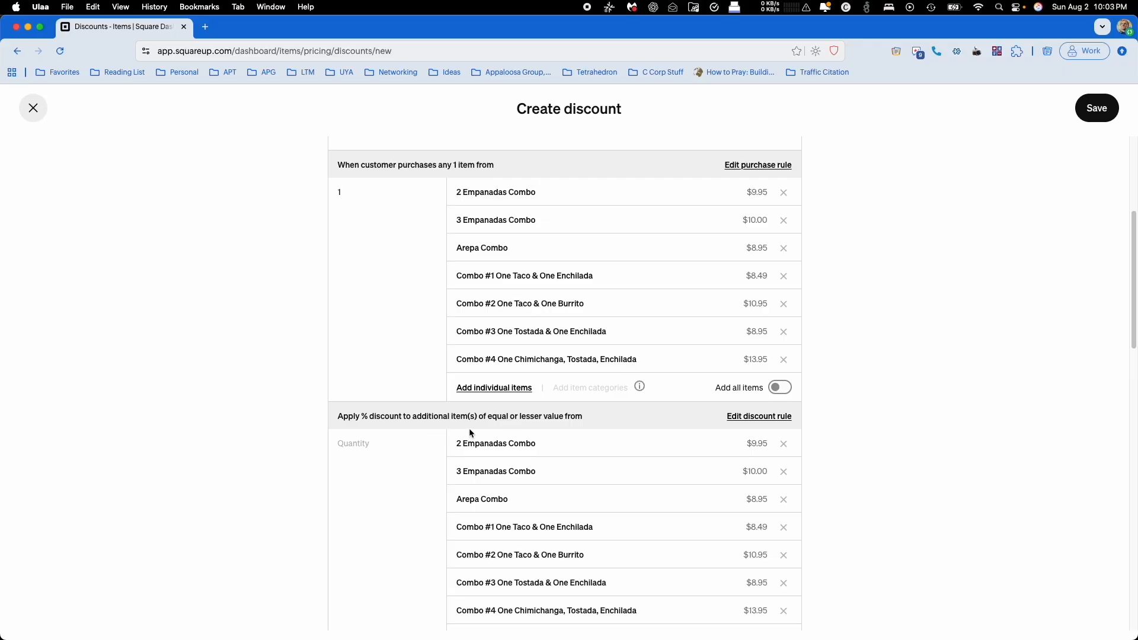
{"action": "scroll", "coordinate": [569, 426], "scroll_direction": "down", "scroll_amount": 4}
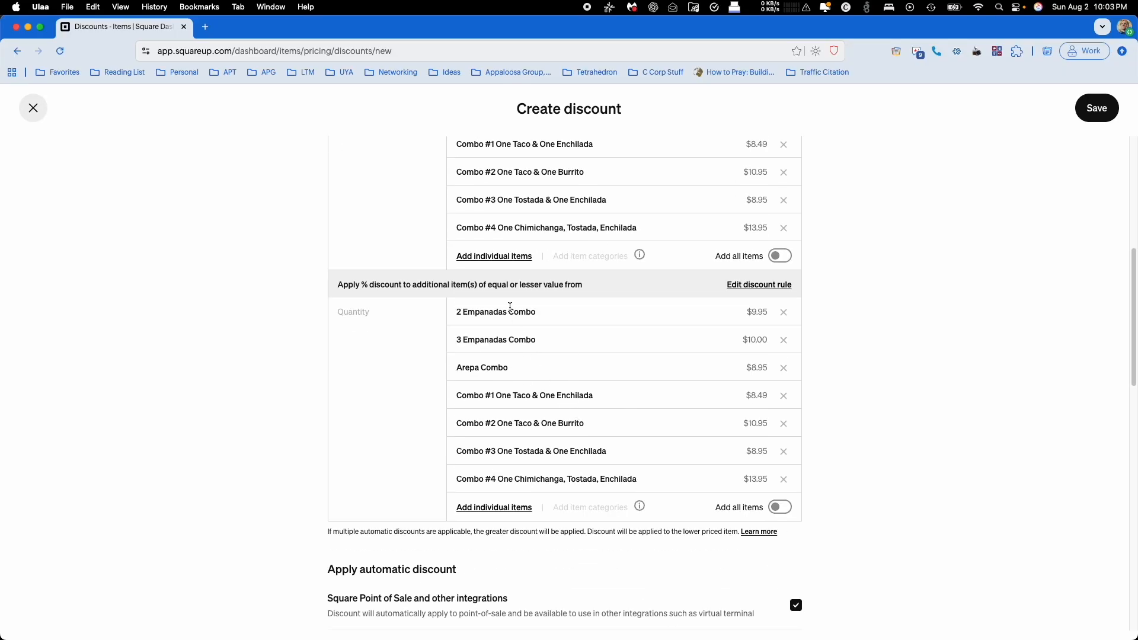
{"action": "left_click", "coordinate": [368, 322]}
{"action": "type", "text": "1"}
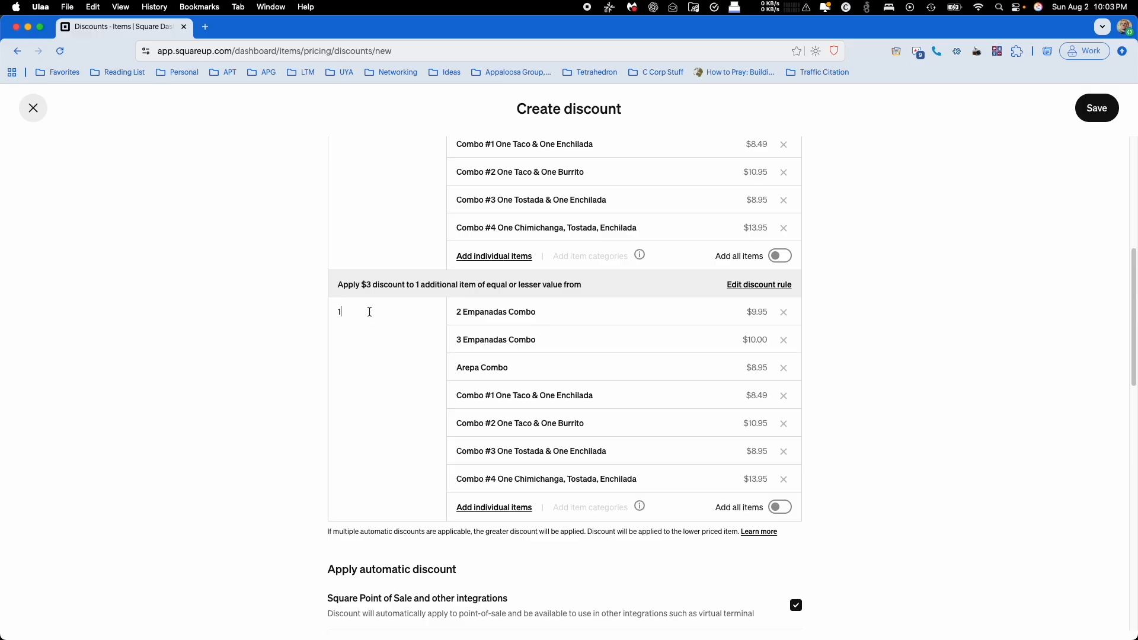
Raise the quantity of additional discounted combo items to 2 and compare it with the purchase quantity
{"action": "key", "text": "BackSpace"}
{"action": "type", "text": "2"}
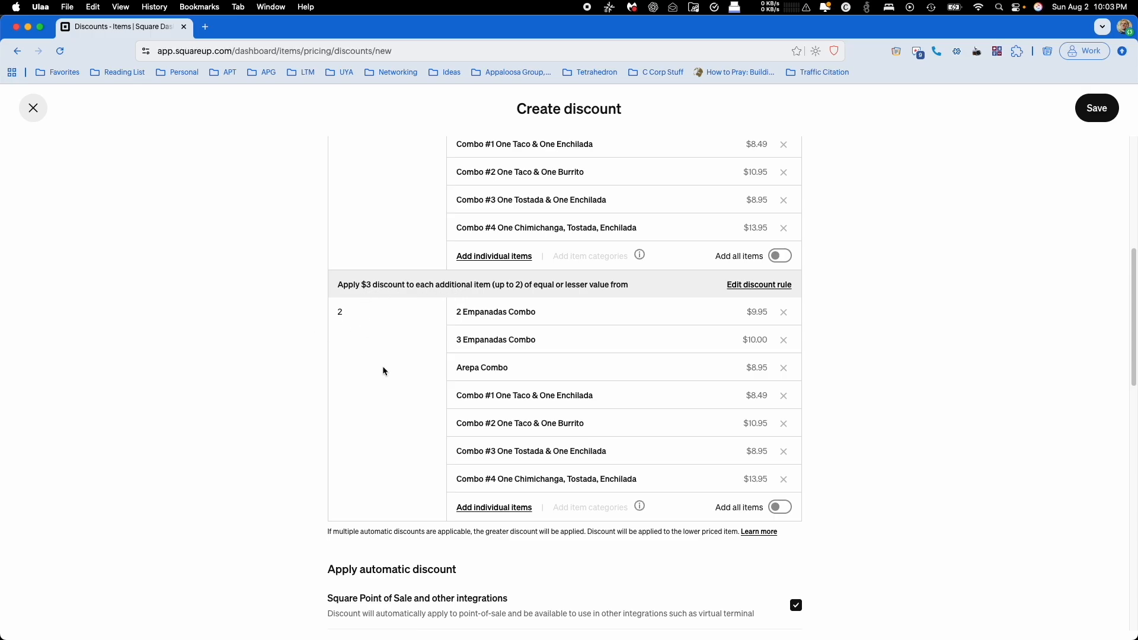
{"action": "scroll", "coordinate": [384, 368], "scroll_direction": "up", "scroll_amount": 4}
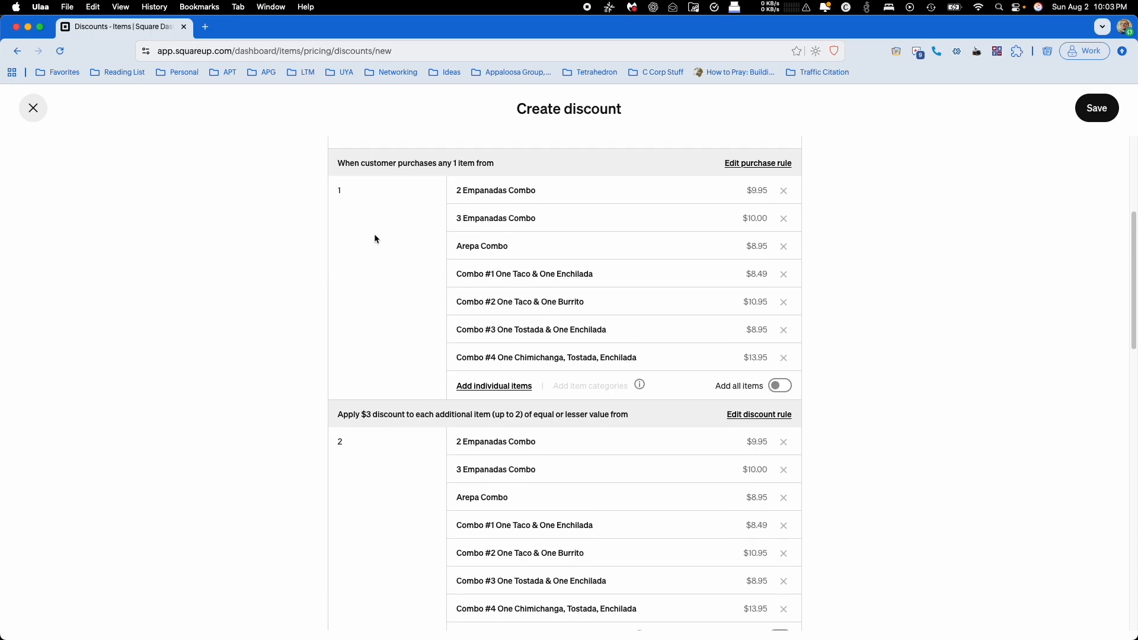
{"action": "scroll", "coordinate": [369, 469], "scroll_direction": "down", "scroll_amount": 2}
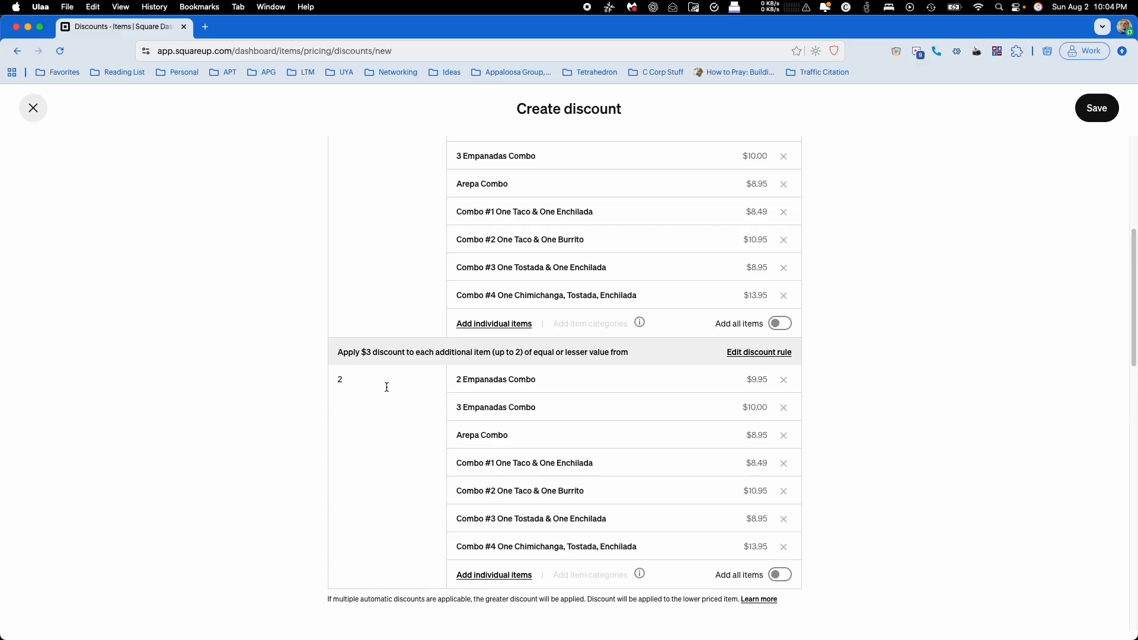
Raise the quantity of additional discounted combo items to 3 and review both parts of the rule
{"action": "key", "text": "BackSpace"}
{"action": "type", "text": "3"}
{"action": "scroll", "coordinate": [384, 462], "scroll_direction": "up", "scroll_amount": 3}
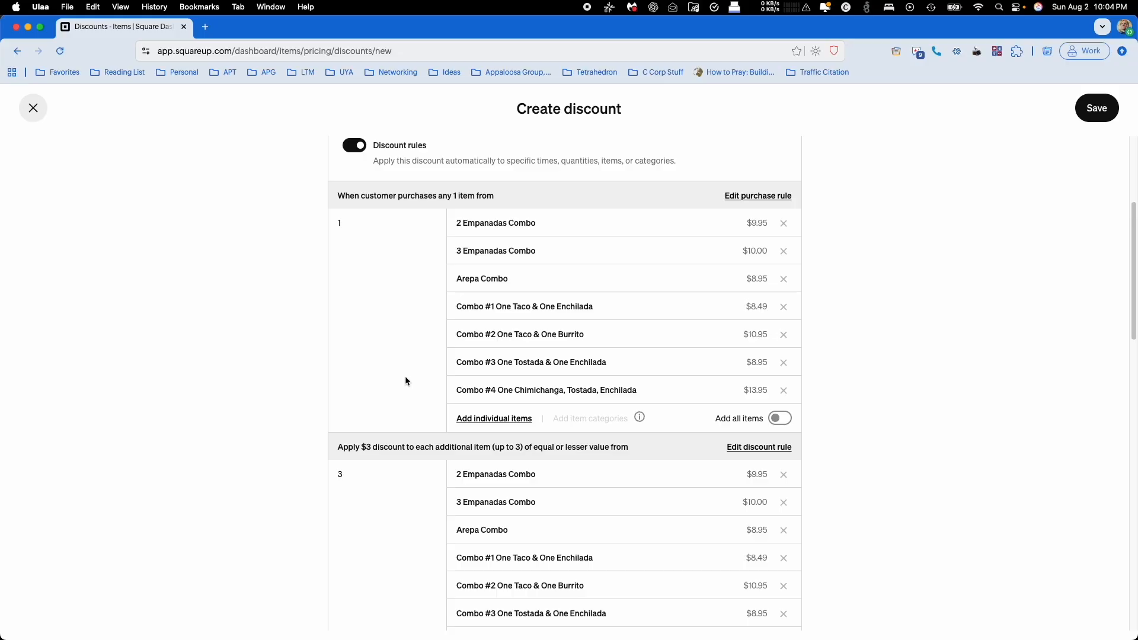
{"action": "scroll", "coordinate": [394, 368], "scroll_direction": "down", "scroll_amount": 5}
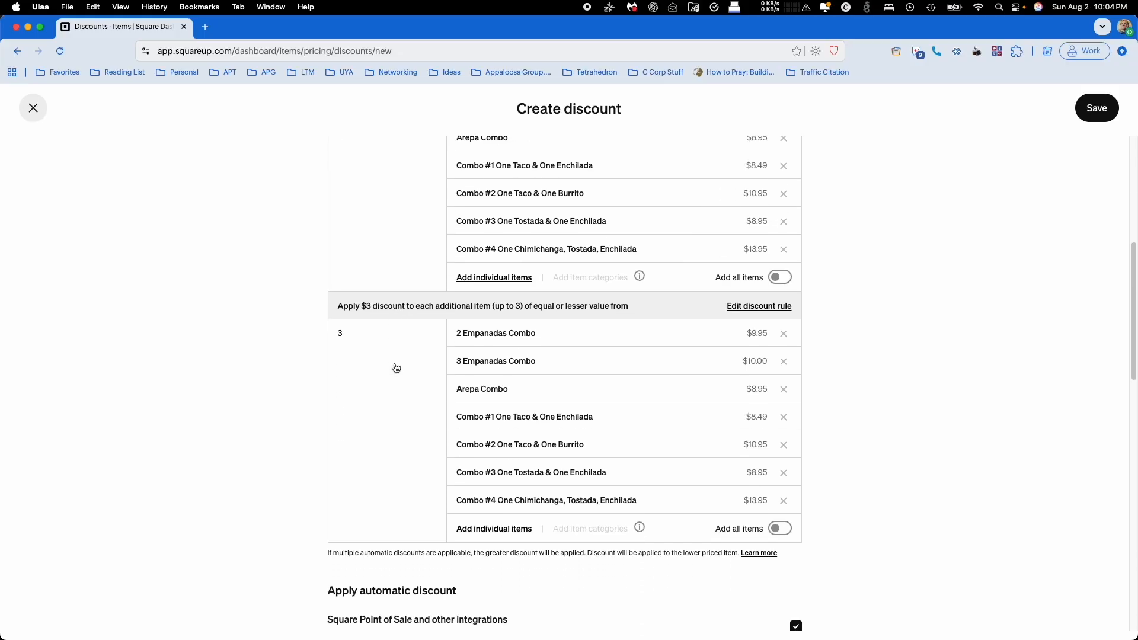
Change the discount's purchase rule so it applies to a customer group
{"action": "scroll", "coordinate": [603, 432], "scroll_direction": "up", "scroll_amount": 4}
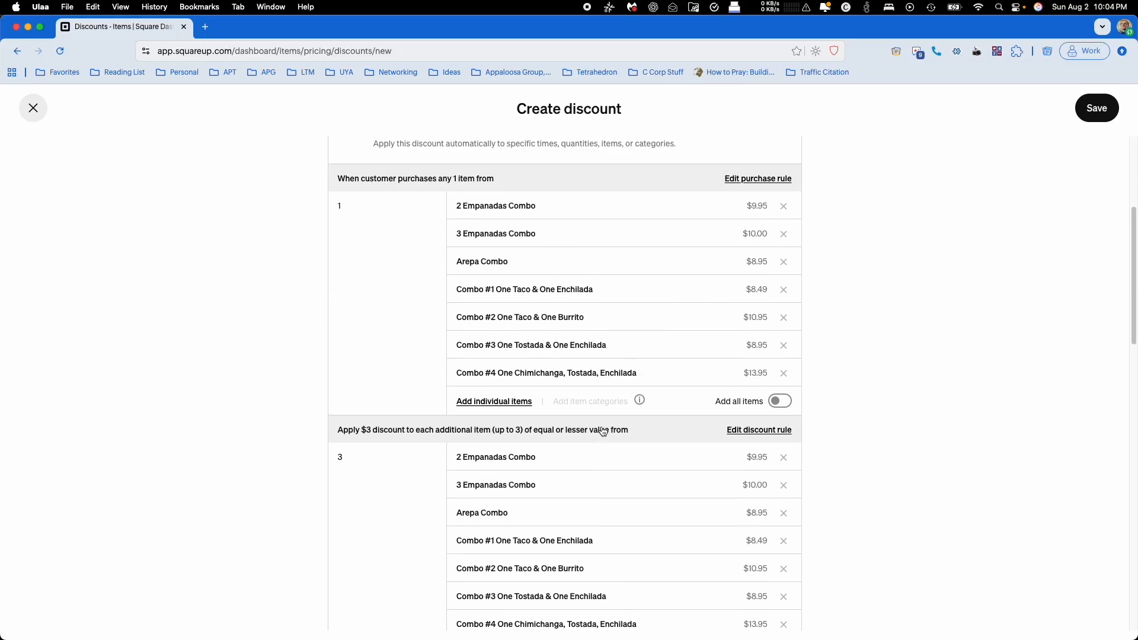
{"action": "left_click", "coordinate": [754, 184]}
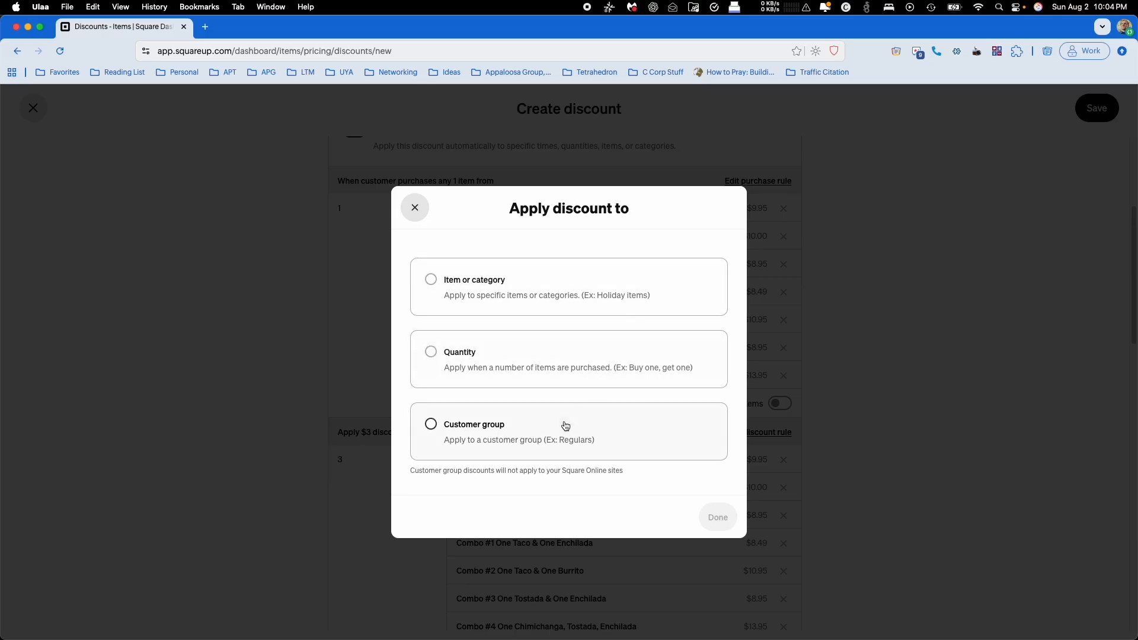
{"action": "left_click", "coordinate": [506, 439]}
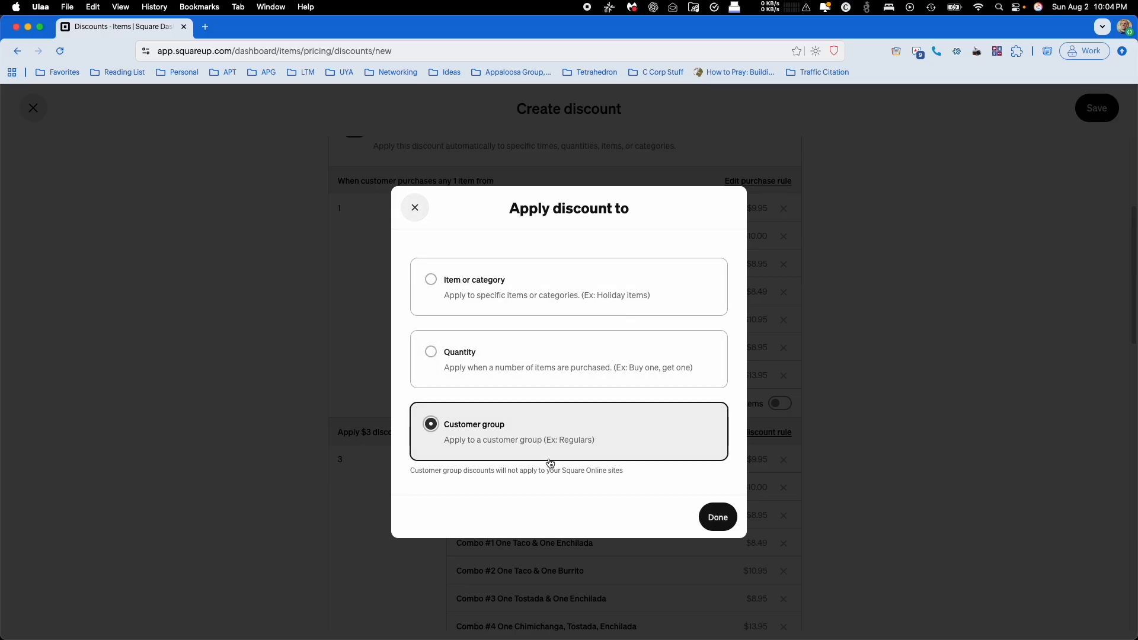
{"action": "left_click", "coordinate": [718, 517]}
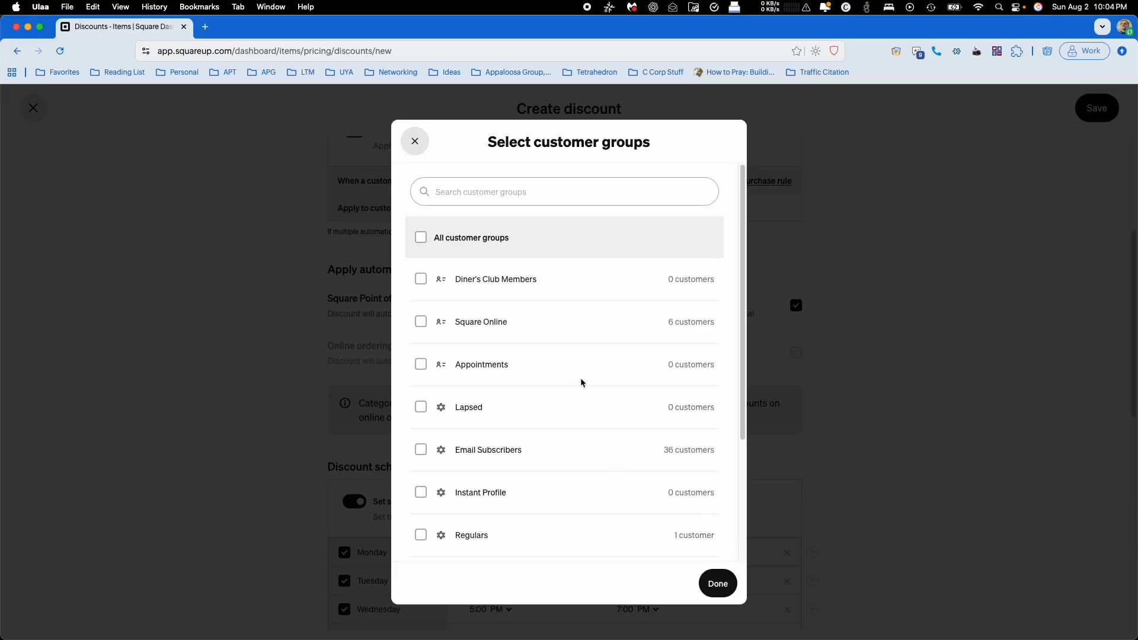
Try the Diner's Club Members group, clear it, and apply the discount rule to the Loyalty Enrollees customer group instead
{"action": "left_click", "coordinate": [514, 286]}
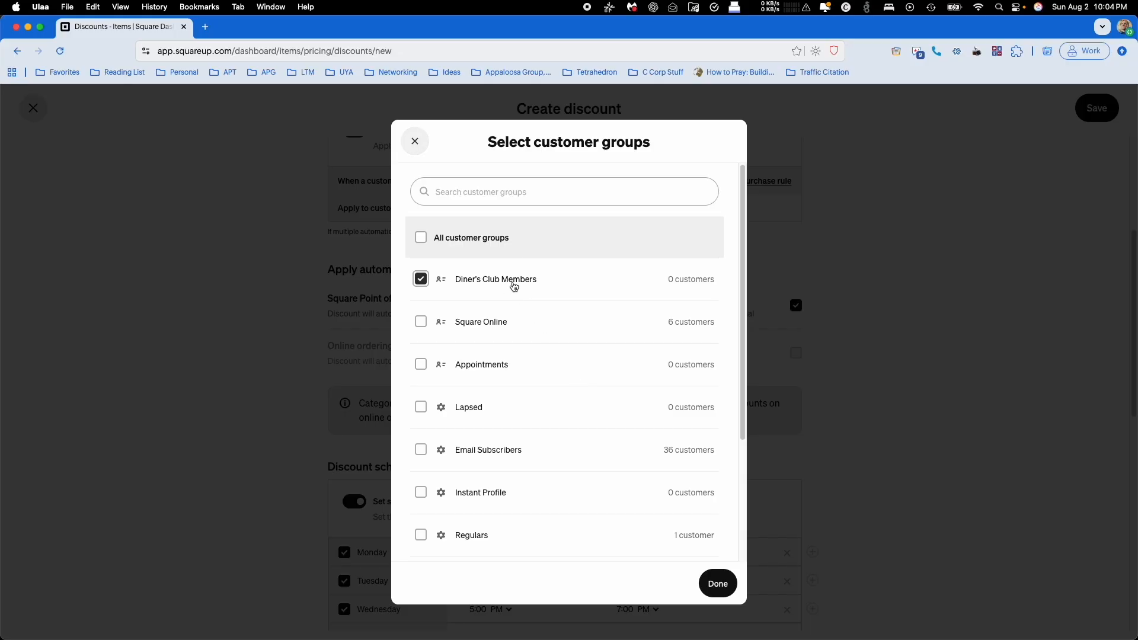
{"action": "scroll", "coordinate": [501, 394], "scroll_direction": "down", "scroll_amount": 3}
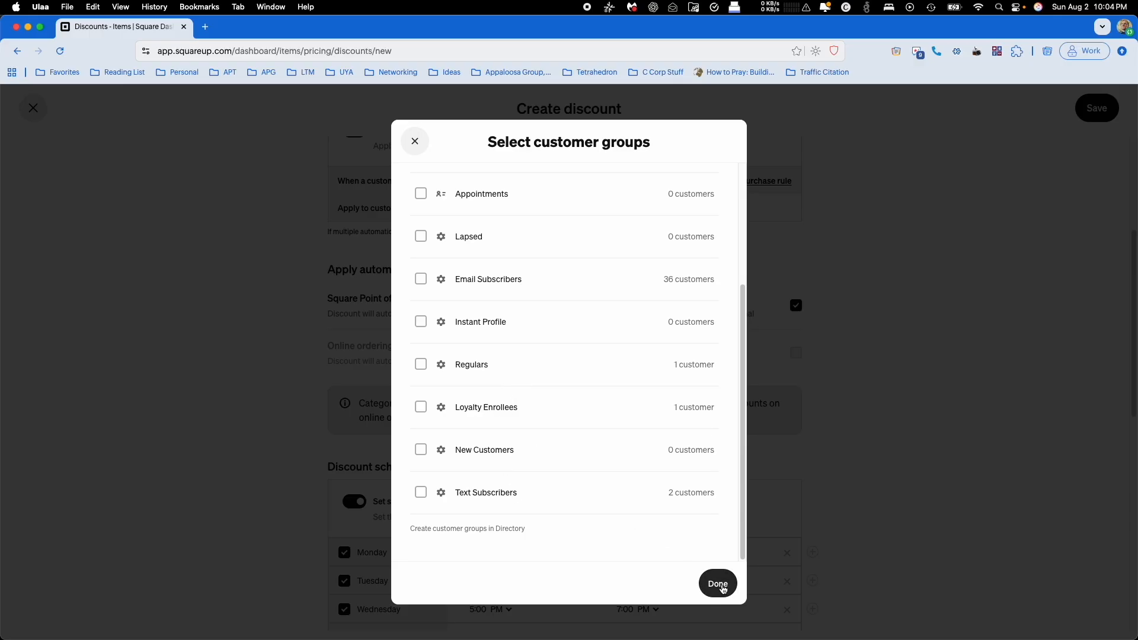
{"action": "scroll", "coordinate": [570, 459], "scroll_direction": "up", "scroll_amount": 3}
{"action": "scroll", "coordinate": [570, 458], "scroll_direction": "down", "scroll_amount": 1}
{"action": "left_click", "coordinate": [487, 239]}
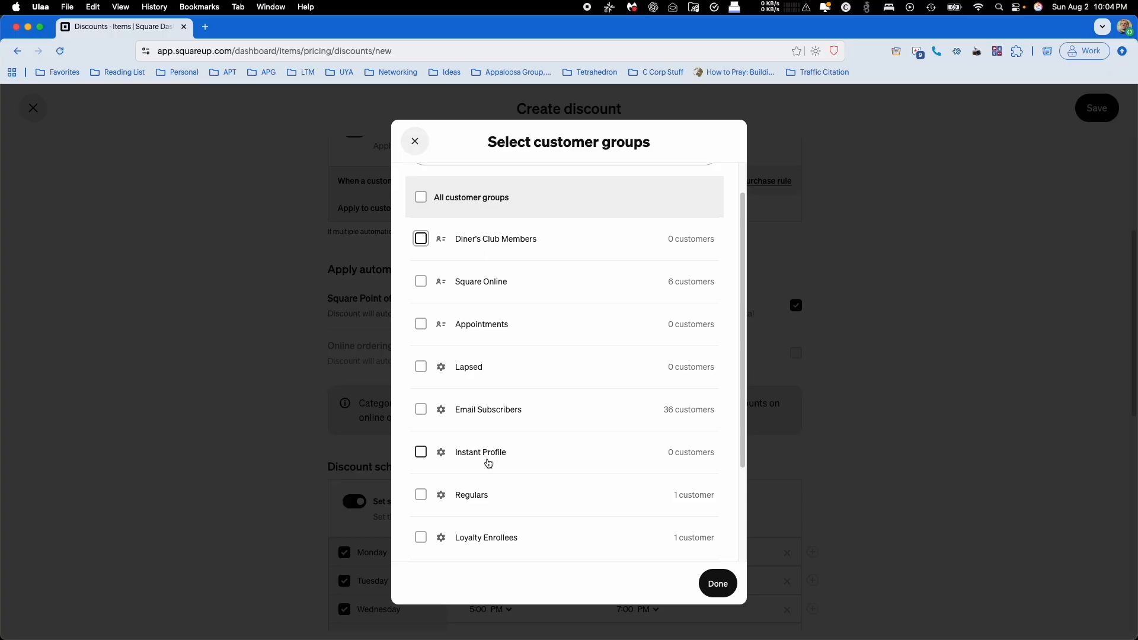
{"action": "left_click", "coordinate": [494, 550]}
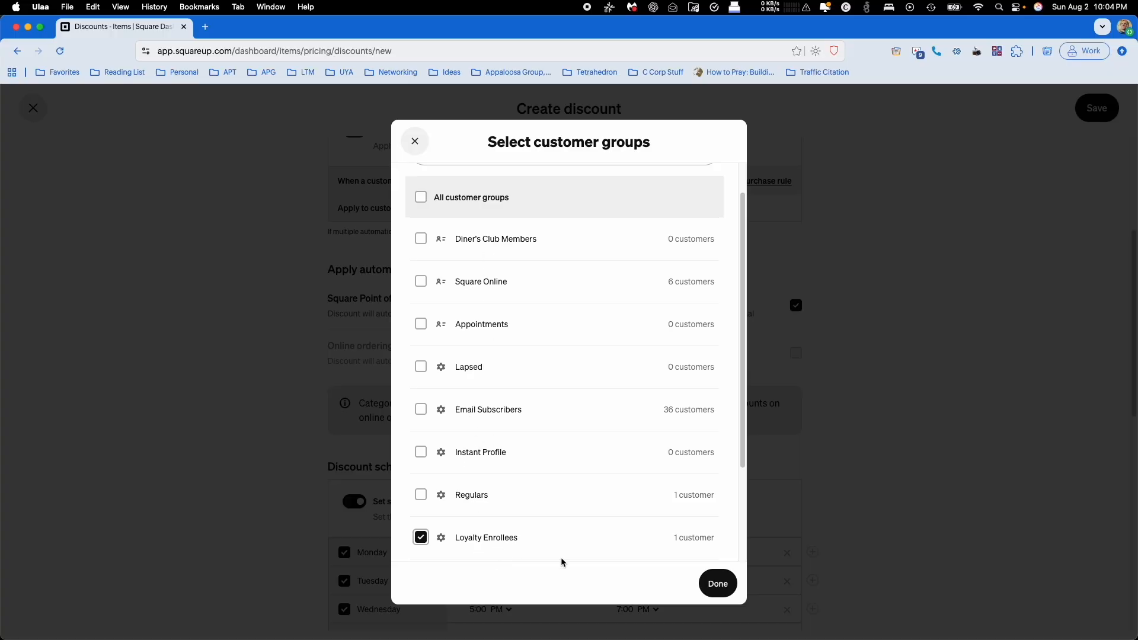
{"action": "left_click", "coordinate": [718, 584]}
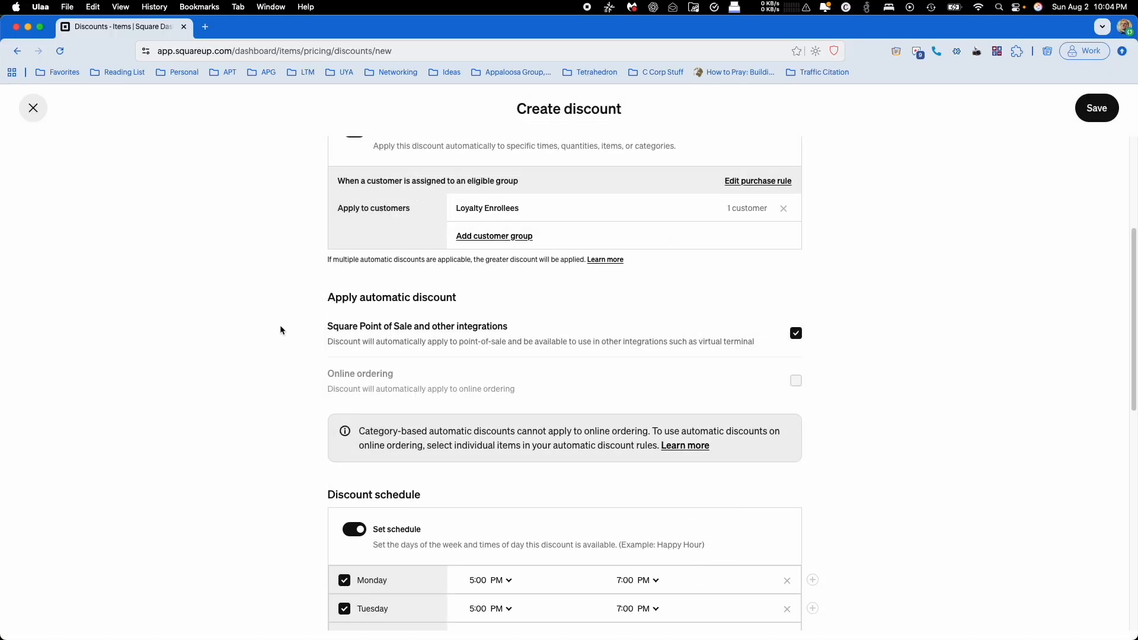
Change the discount's amount type to Percentage (%) and set the amount to 10%
{"action": "scroll", "coordinate": [280, 330], "scroll_direction": "up", "scroll_amount": 3}
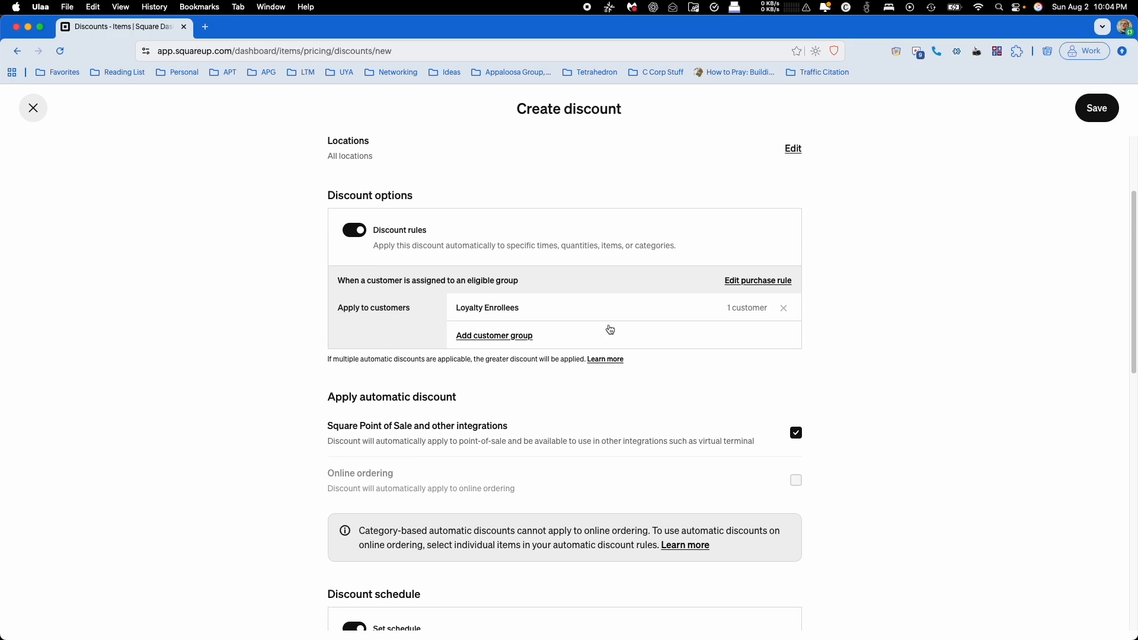
{"action": "scroll", "coordinate": [413, 311], "scroll_direction": "up", "scroll_amount": 5}
{"action": "left_click", "coordinate": [638, 248]}
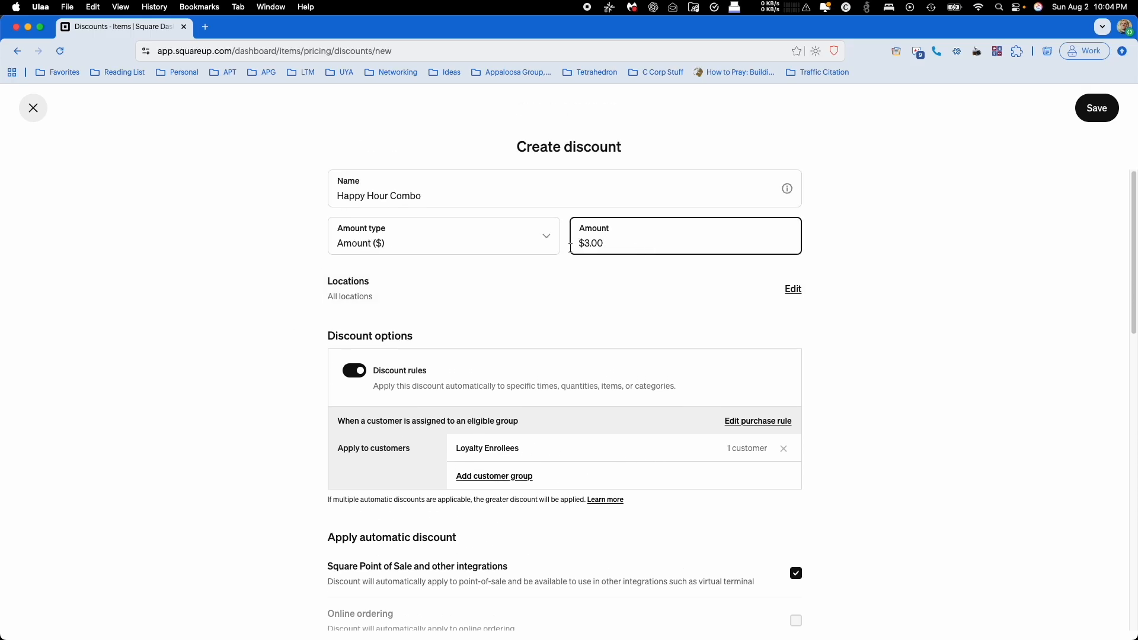
{"action": "left_click", "coordinate": [248, 376]}
{"action": "scroll", "coordinate": [248, 377], "scroll_direction": "down", "scroll_amount": 3}
{"action": "scroll", "coordinate": [248, 377], "scroll_direction": "up", "scroll_amount": 3}
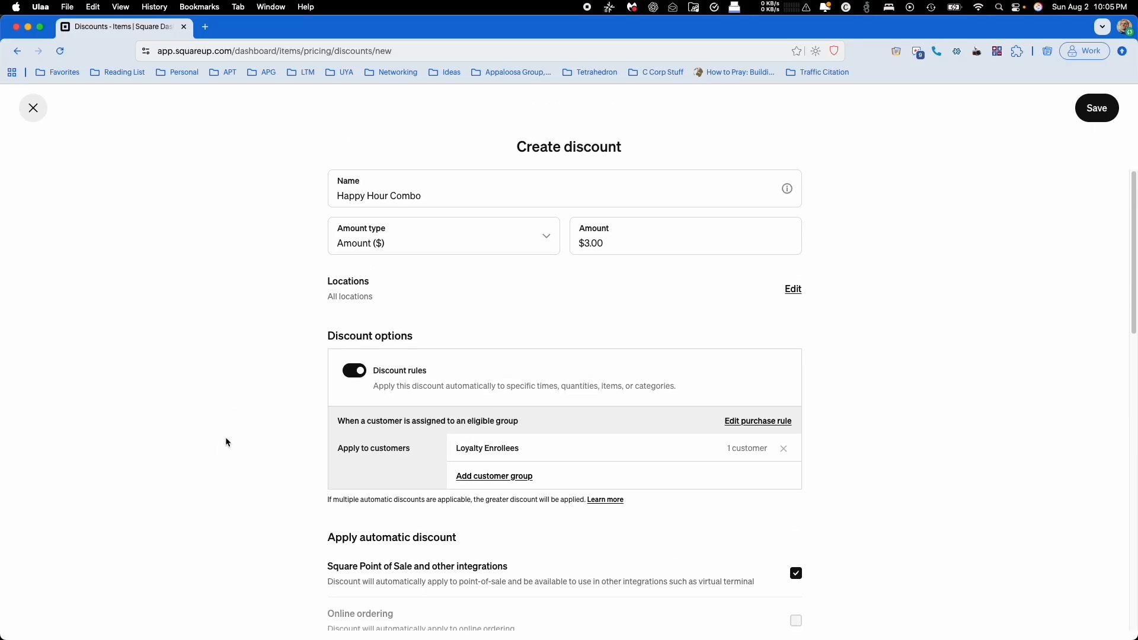
{"action": "left_click", "coordinate": [472, 247]}
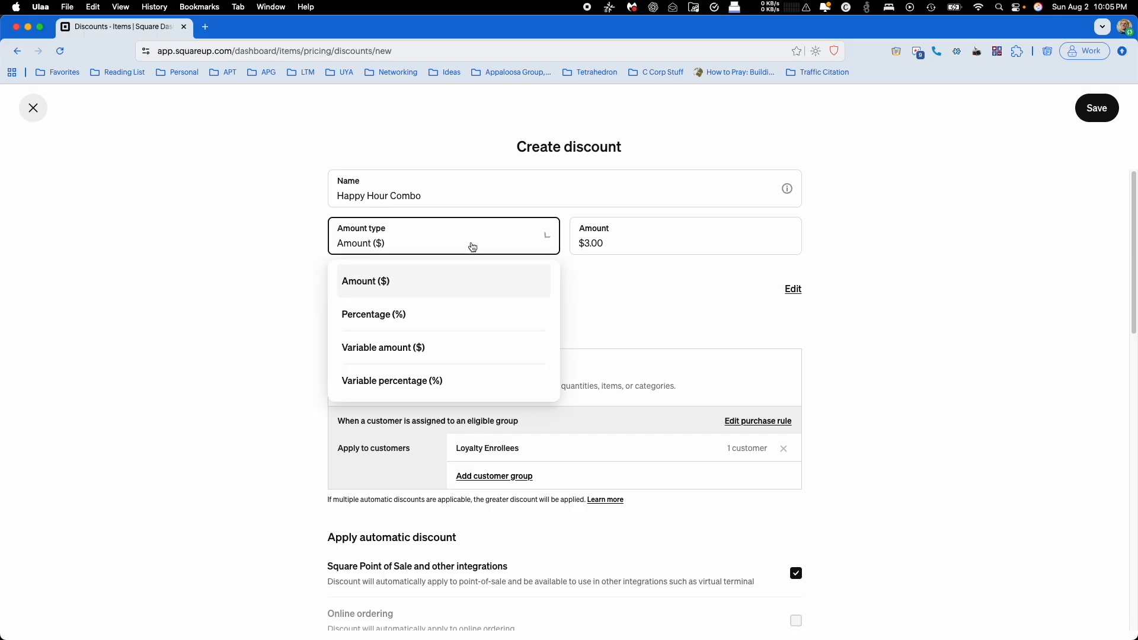
{"action": "left_click", "coordinate": [447, 311]}
{"action": "left_click", "coordinate": [651, 243]}
{"action": "key", "text": "BackSpace"}
{"action": "key", "text": "BackSpace"}
{"action": "left_click", "coordinate": [219, 306]}
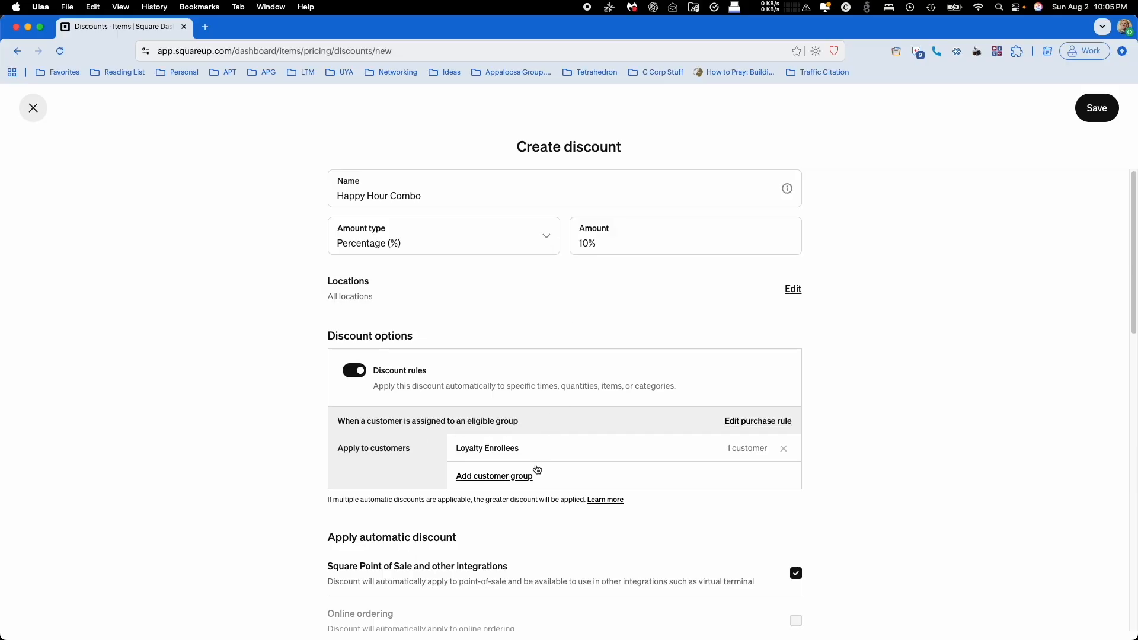
Turn on the minimum spend requirement and set its minimum subtotal to $20.00
{"action": "scroll", "coordinate": [531, 405], "scroll_direction": "down", "scroll_amount": 3}
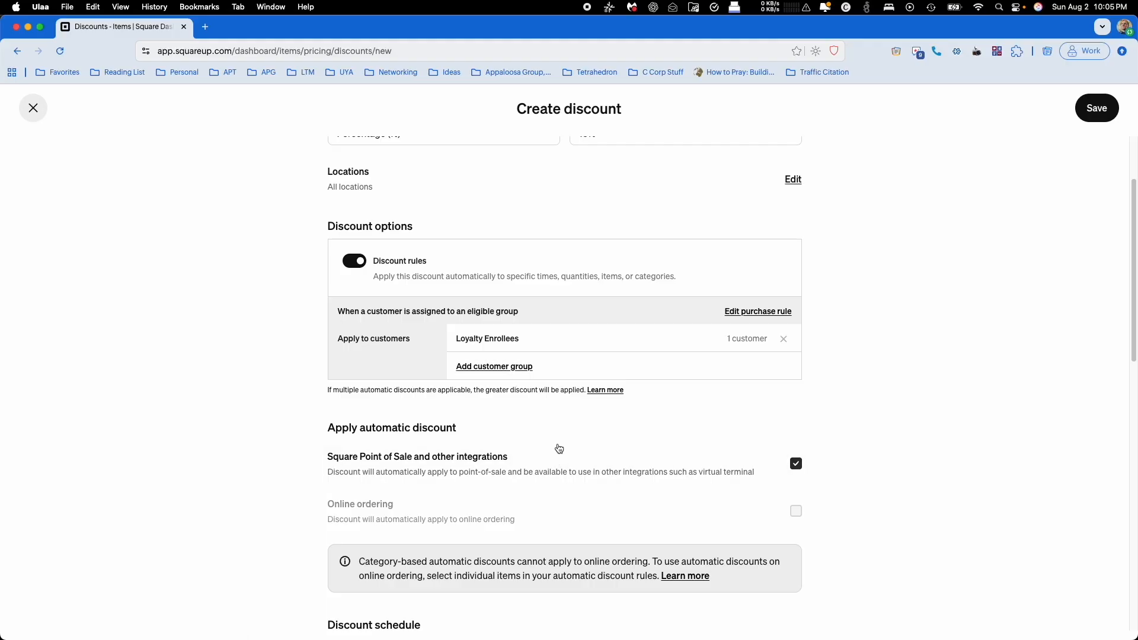
{"action": "scroll", "coordinate": [572, 414], "scroll_direction": "down", "scroll_amount": 8}
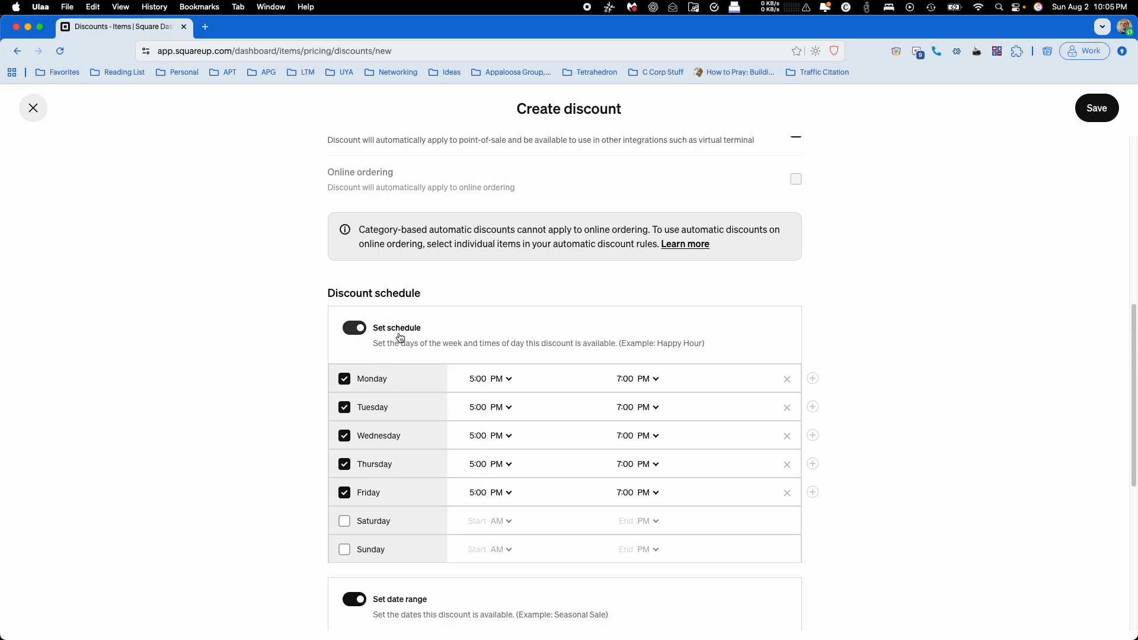
{"action": "scroll", "coordinate": [458, 386], "scroll_direction": "down", "scroll_amount": 9}
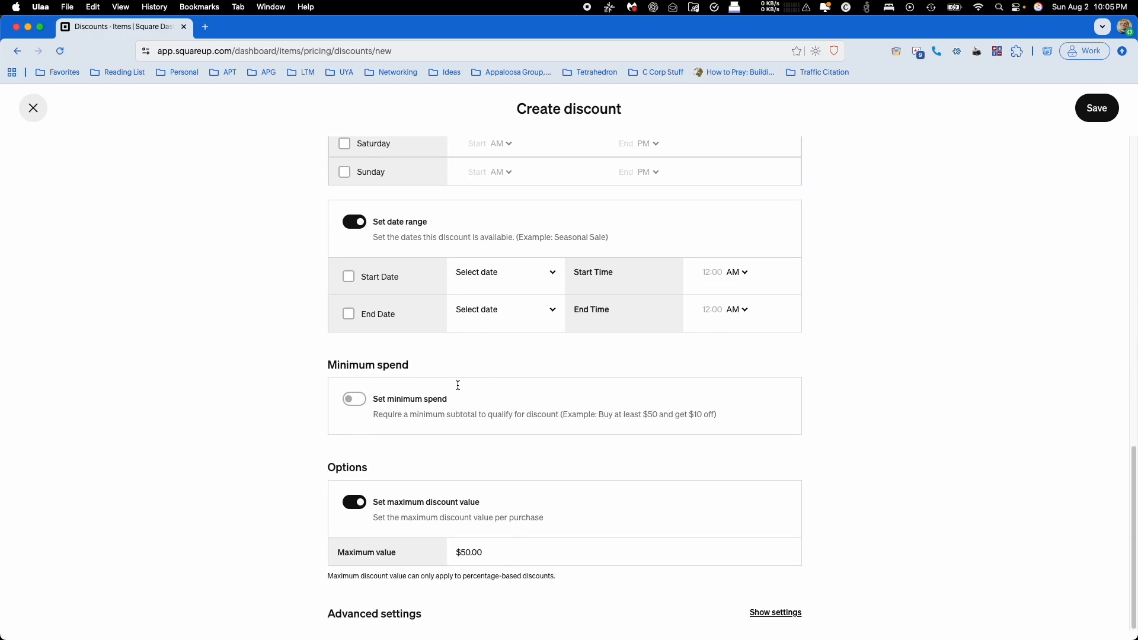
{"action": "scroll", "coordinate": [504, 434], "scroll_direction": "up", "scroll_amount": 19}
{"action": "scroll", "coordinate": [505, 435], "scroll_direction": "down", "scroll_amount": 19}
{"action": "left_click", "coordinate": [409, 399]}
{"action": "scroll", "coordinate": [537, 419], "scroll_direction": "up", "scroll_amount": 18}
{"action": "scroll", "coordinate": [537, 419], "scroll_direction": "up", "scroll_amount": 2}
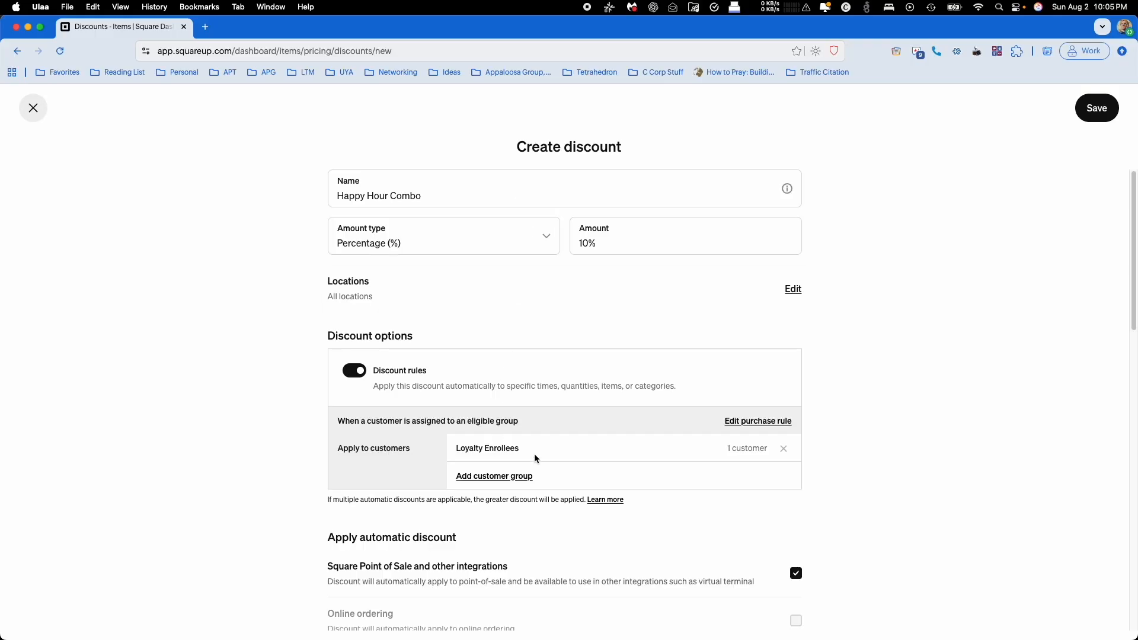
{"action": "scroll", "coordinate": [537, 449], "scroll_direction": "down", "scroll_amount": 15}
{"action": "left_click", "coordinate": [478, 421]}
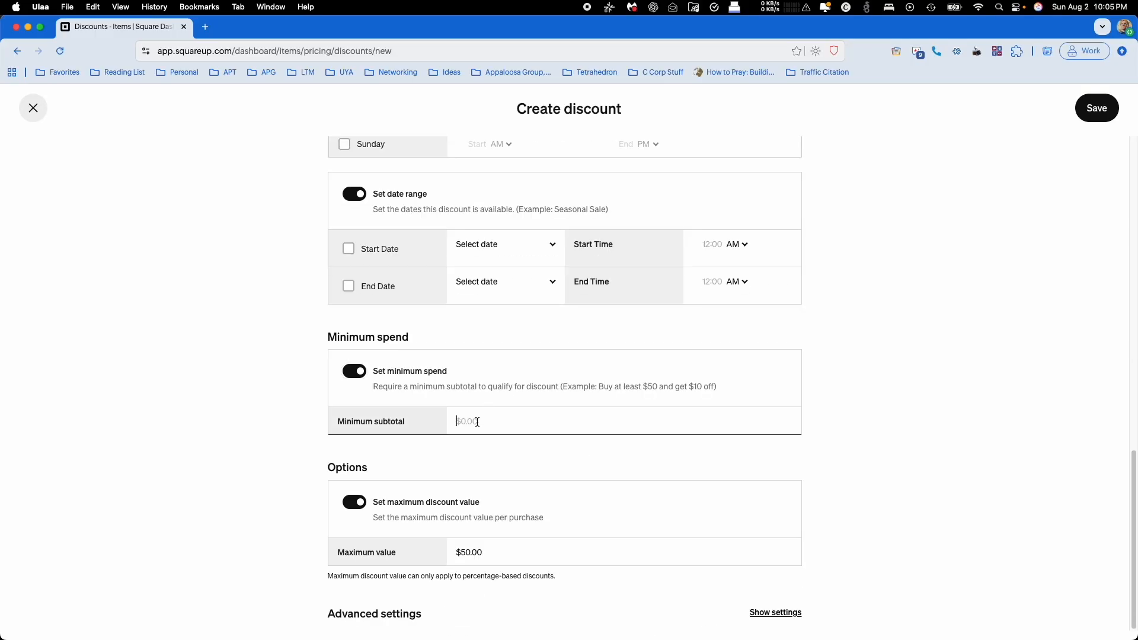
{"action": "type", "text": "2"}
{"action": "key", "text": "shift+Tab"}
Review the minimum subtotal and maximum discount value together with the percentage amount and customer group rule
{"action": "scroll", "coordinate": [470, 407], "scroll_direction": "up", "scroll_amount": 15}
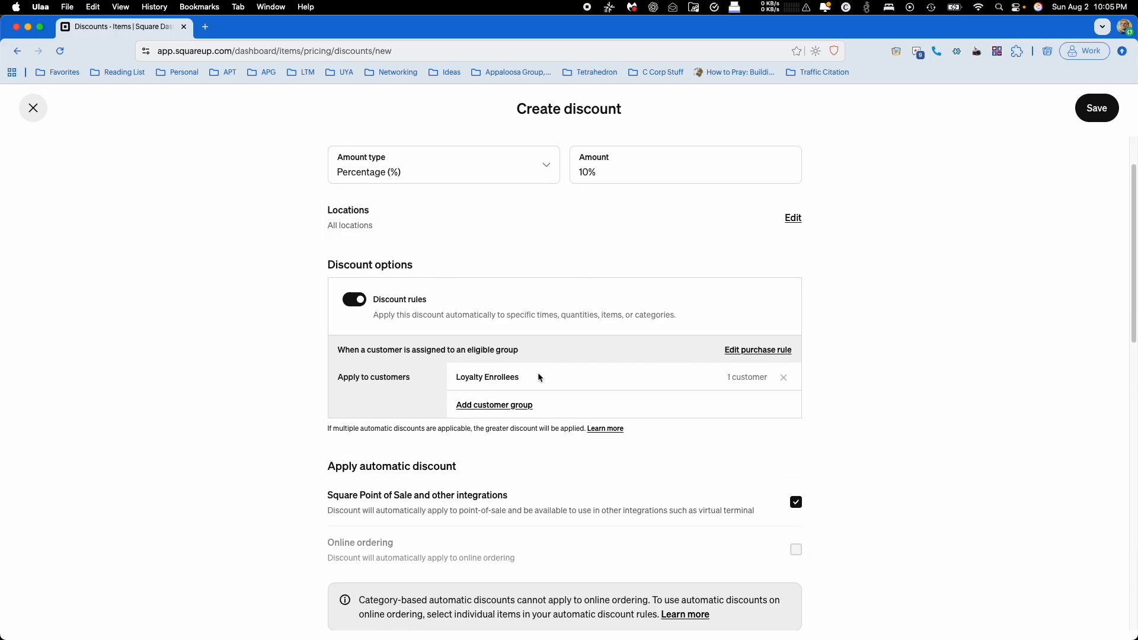
{"action": "scroll", "coordinate": [538, 369], "scroll_direction": "down", "scroll_amount": 10}
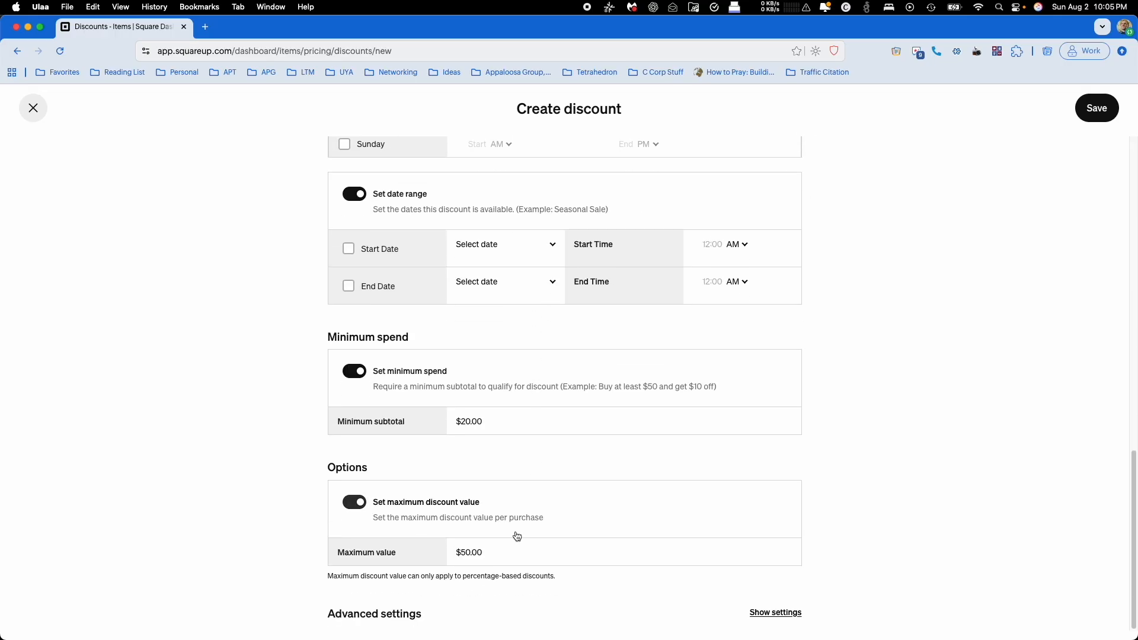
{"action": "left_click", "coordinate": [507, 553]}
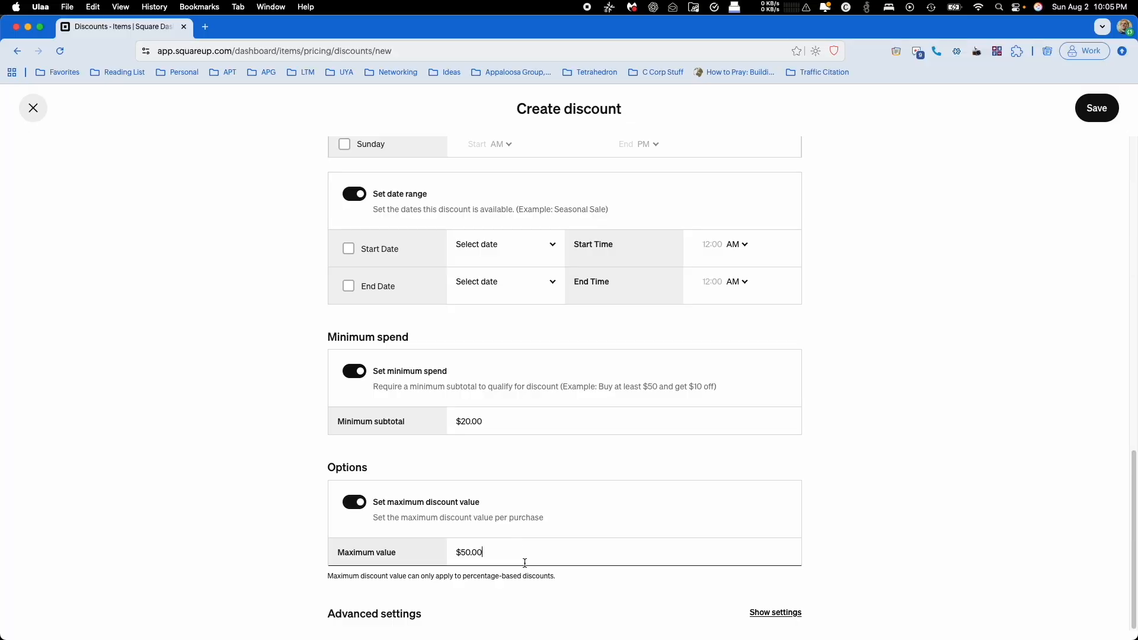
{"action": "left_click", "coordinate": [226, 438]}
{"action": "scroll", "coordinate": [227, 439], "scroll_direction": "up", "scroll_amount": 15}
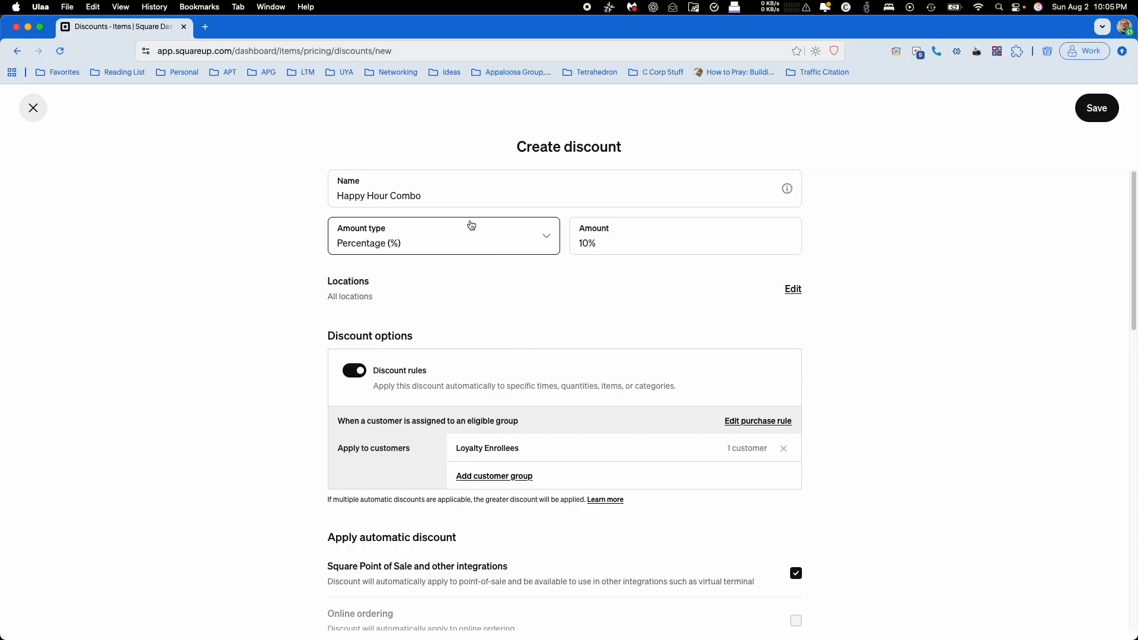
Change the discount's purchase rule back to item or category
{"action": "scroll", "coordinate": [680, 295], "scroll_direction": "down", "scroll_amount": 3}
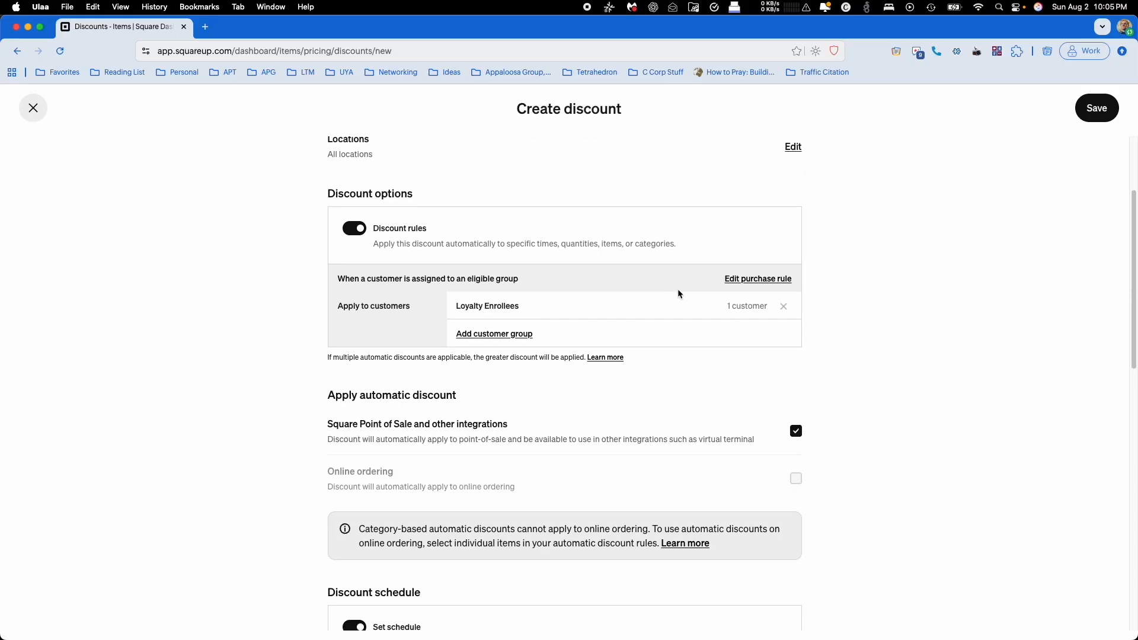
{"action": "left_click", "coordinate": [742, 279]}
{"action": "left_click", "coordinate": [584, 290]}
{"action": "left_click", "coordinate": [709, 507]}
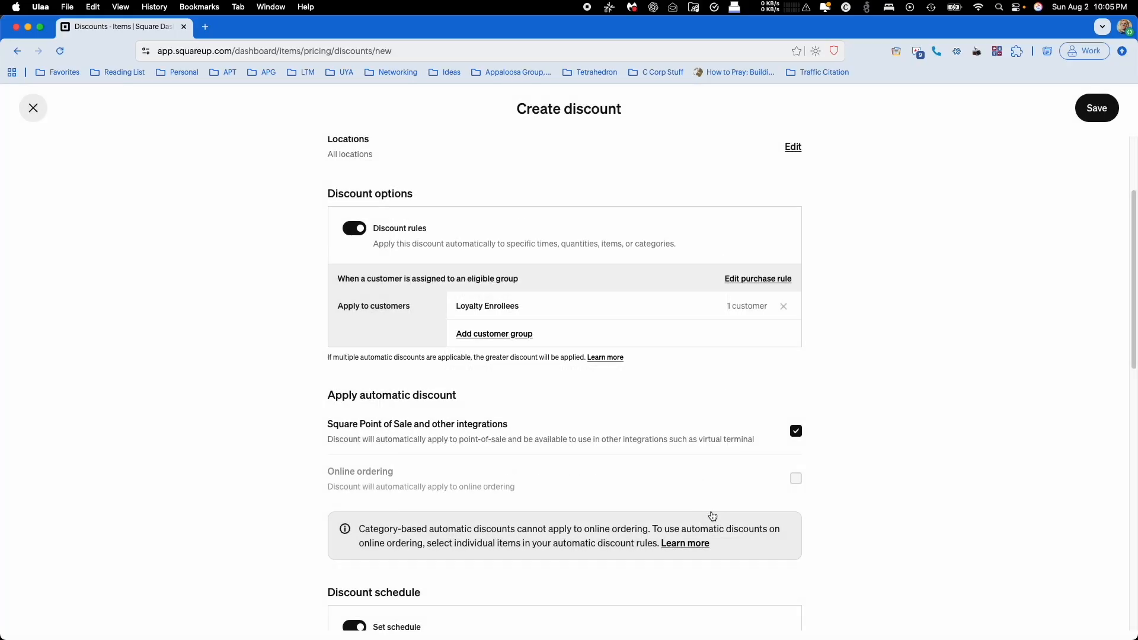
Search the items for "combo" and add both Empanadas Combos, the Arepa Combo and Combos #1 to #4 to the rule
{"action": "left_click", "coordinate": [477, 307]}
{"action": "left_click", "coordinate": [480, 219]}
{"action": "type", "text": "combo"}
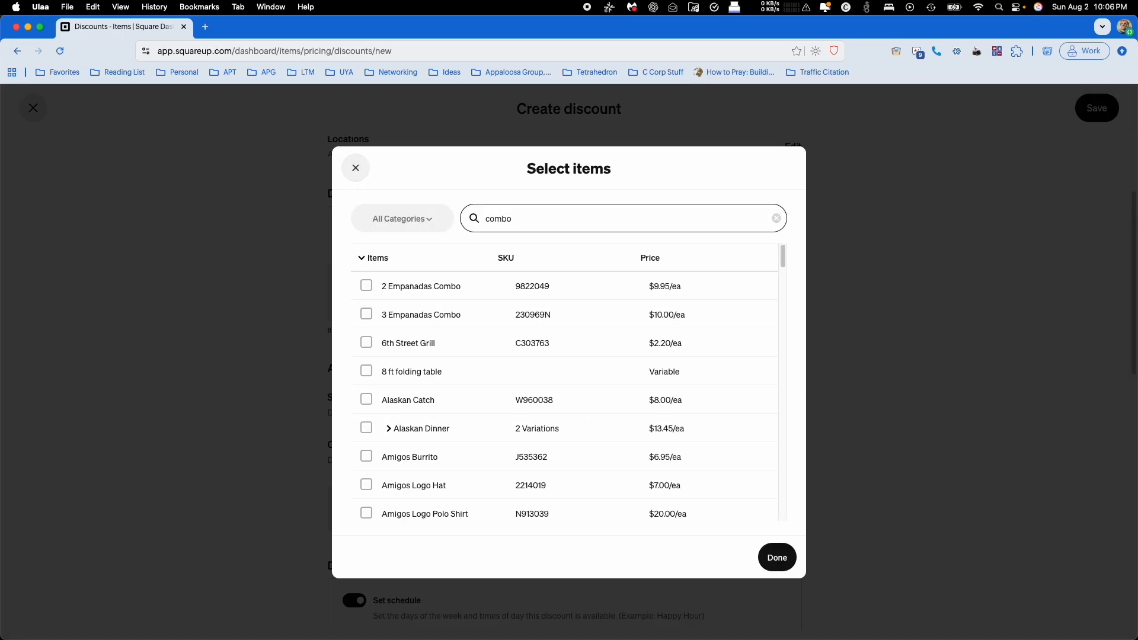
{"action": "left_click", "coordinate": [366, 285]}
{"action": "left_click", "coordinate": [366, 313]}
{"action": "left_click", "coordinate": [366, 343]}
{"action": "left_click", "coordinate": [366, 371]}
{"action": "left_click", "coordinate": [366, 399]}
{"action": "left_click", "coordinate": [367, 428]}
{"action": "left_click", "coordinate": [366, 456]}
{"action": "left_click", "coordinate": [780, 557]}
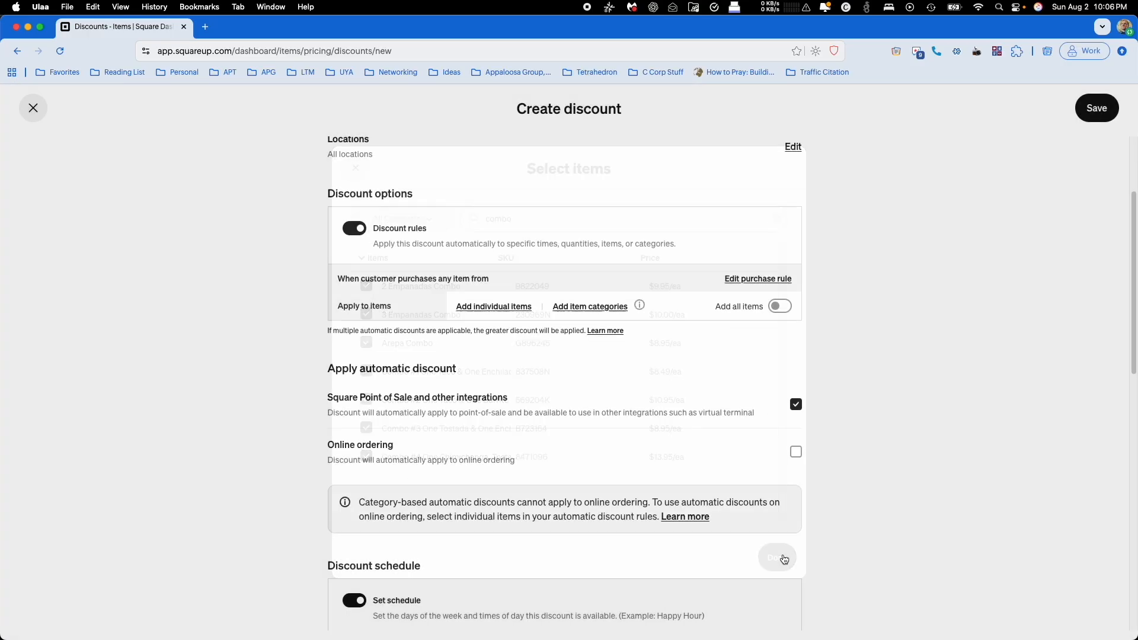
Check the items in the purchase rule and set the discount's amount type back to Amount ($)
{"action": "scroll", "coordinate": [593, 350], "scroll_direction": "down", "scroll_amount": 2}
{"action": "scroll", "coordinate": [674, 313], "scroll_direction": "up", "scroll_amount": 2}
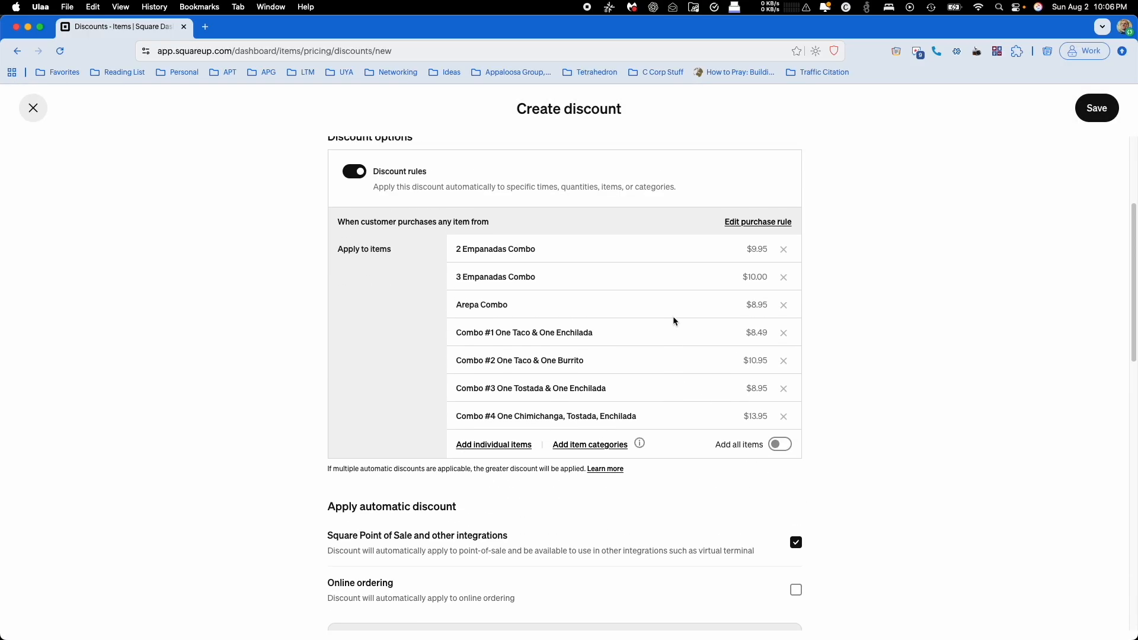
{"action": "scroll", "coordinate": [415, 379], "scroll_direction": "up", "scroll_amount": 3}
{"action": "left_click", "coordinate": [488, 243]}
{"action": "left_click", "coordinate": [401, 294]}
Turn off the date range, minimum spend and maximum discount value settings of the discount
{"action": "scroll", "coordinate": [577, 373], "scroll_direction": "down", "scroll_amount": 3}
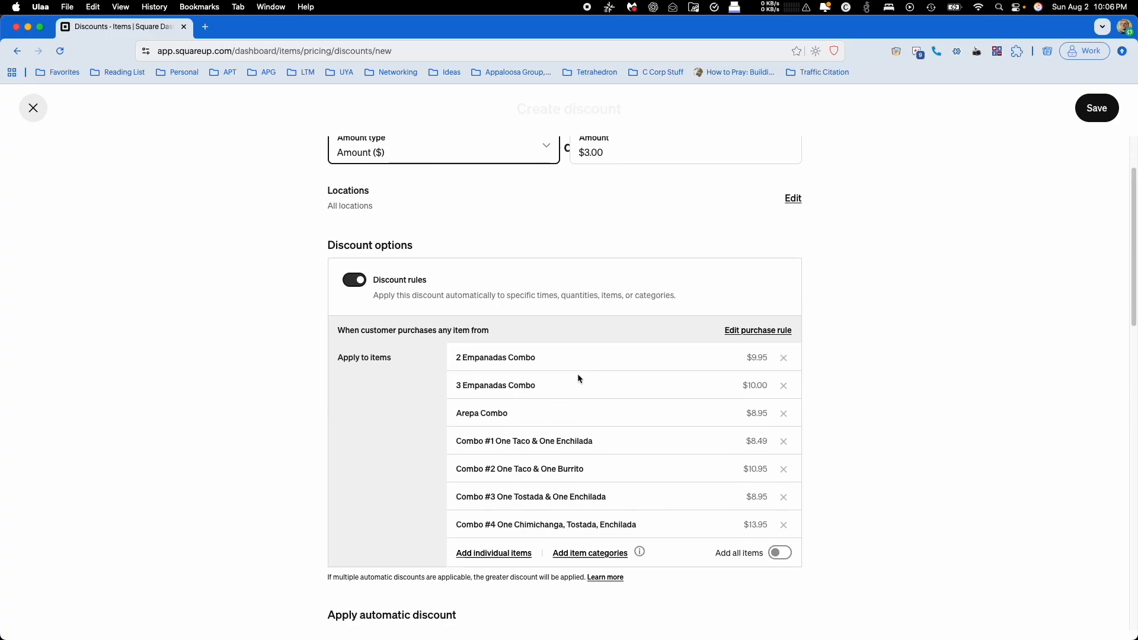
{"action": "scroll", "coordinate": [522, 308], "scroll_direction": "down", "scroll_amount": 8}
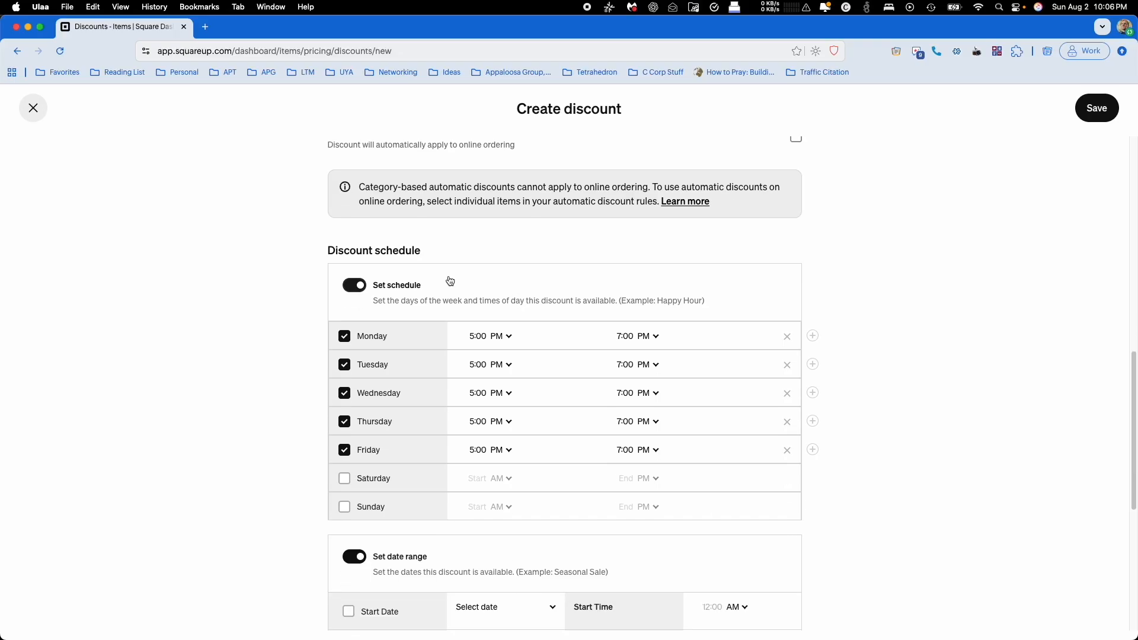
{"action": "scroll", "coordinate": [407, 241], "scroll_direction": "down", "scroll_amount": 3}
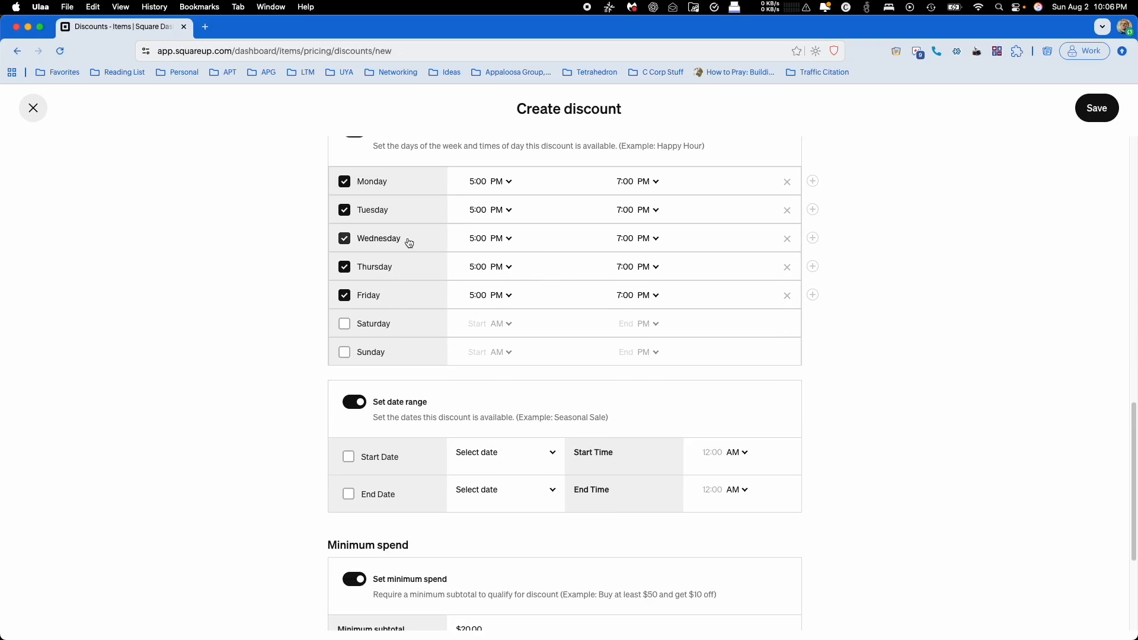
{"action": "scroll", "coordinate": [386, 304], "scroll_direction": "down", "scroll_amount": 3}
{"action": "left_click", "coordinate": [382, 269]}
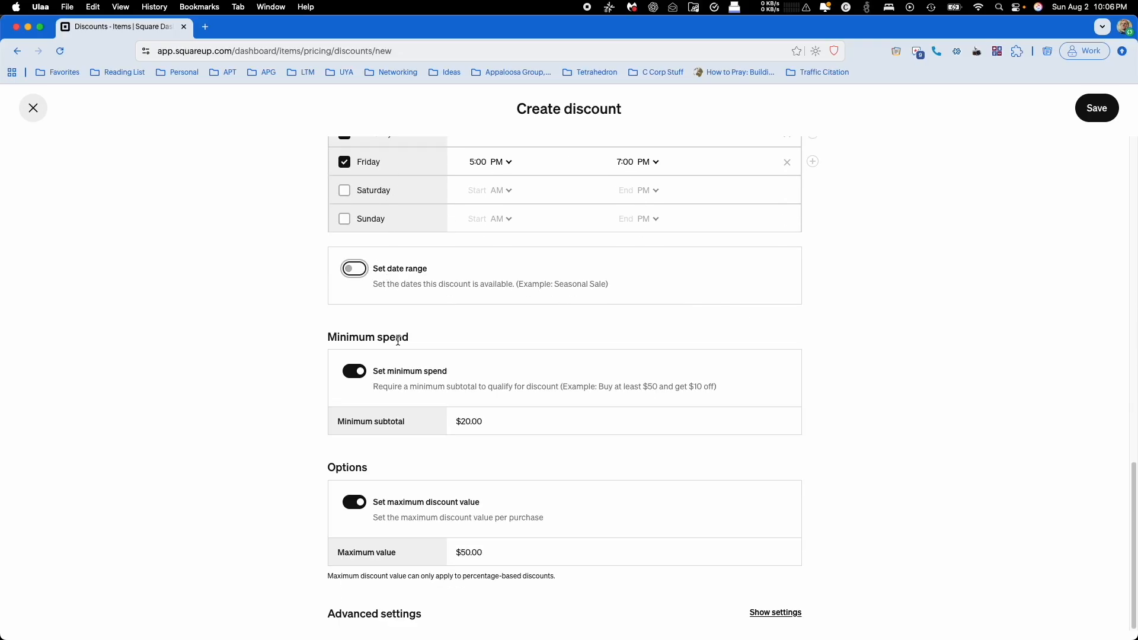
{"action": "left_click", "coordinate": [403, 373]}
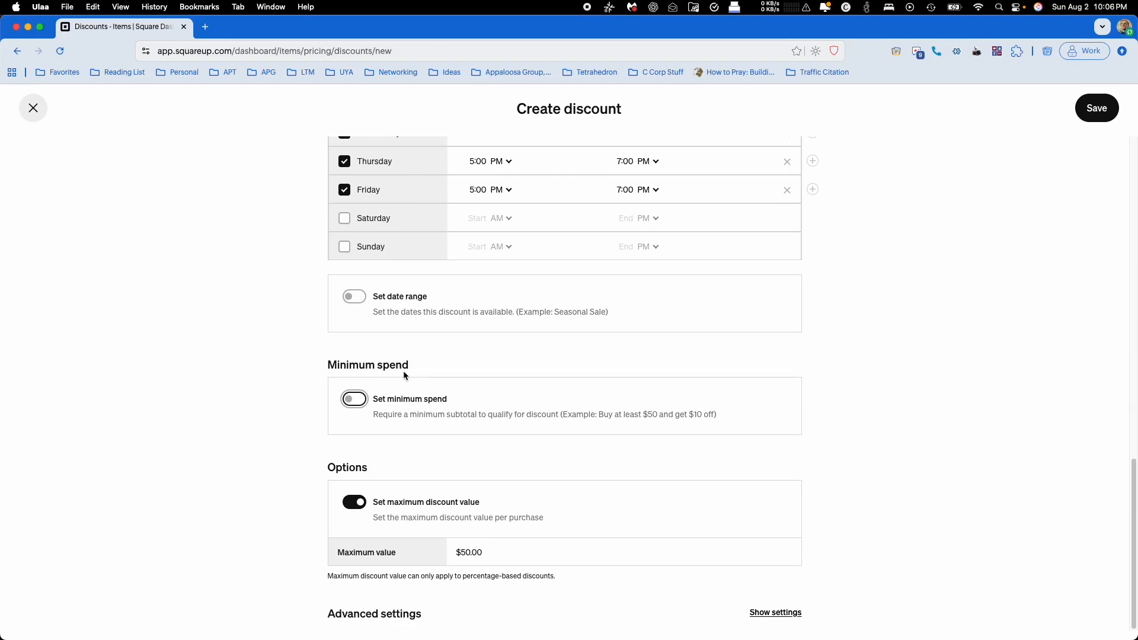
{"action": "left_click", "coordinate": [442, 506]}
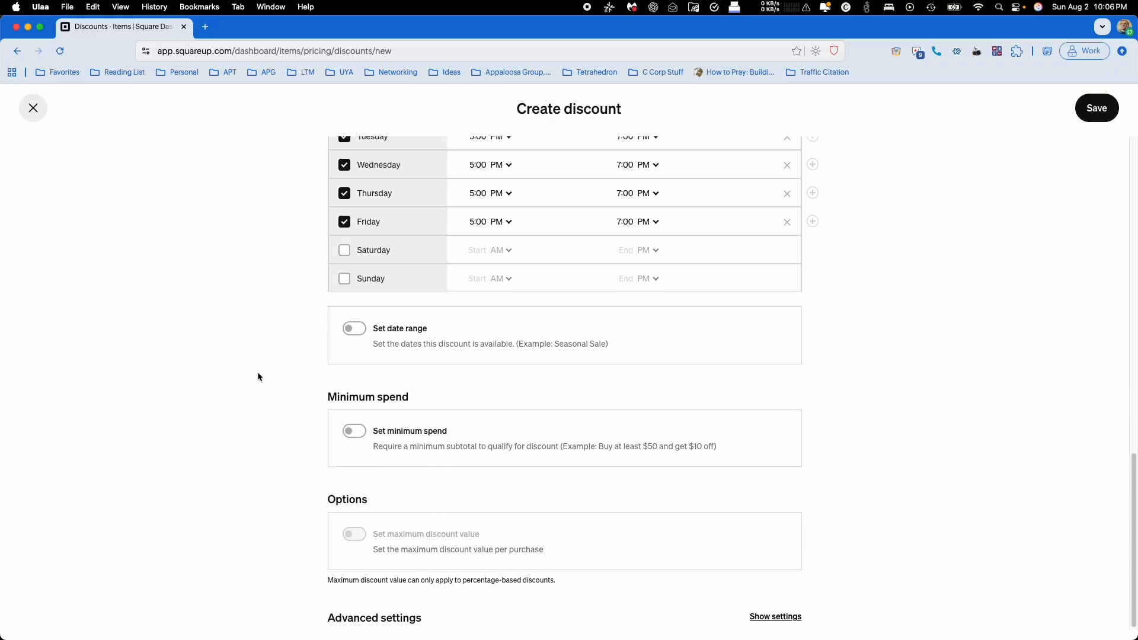
Check the discount's amount, combo items and weekday schedule once more and save the discount
{"action": "scroll", "coordinate": [257, 372], "scroll_direction": "up", "scroll_amount": 10}
{"action": "scroll", "coordinate": [259, 377], "scroll_direction": "up", "scroll_amount": 1}
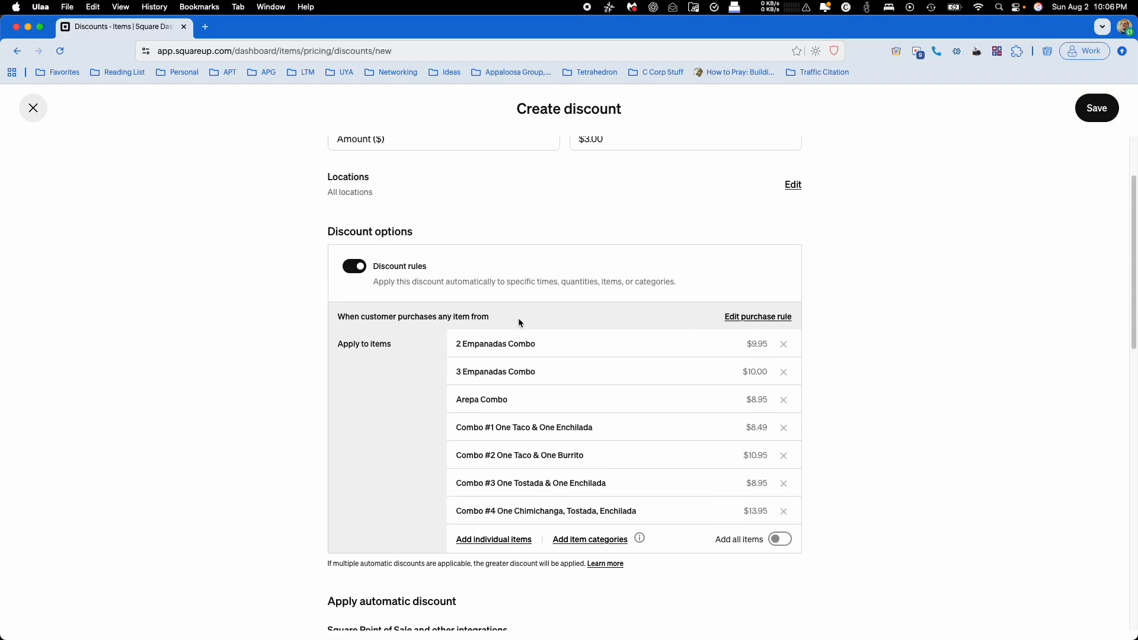
{"action": "scroll", "coordinate": [397, 452], "scroll_direction": "up", "scroll_amount": 2}
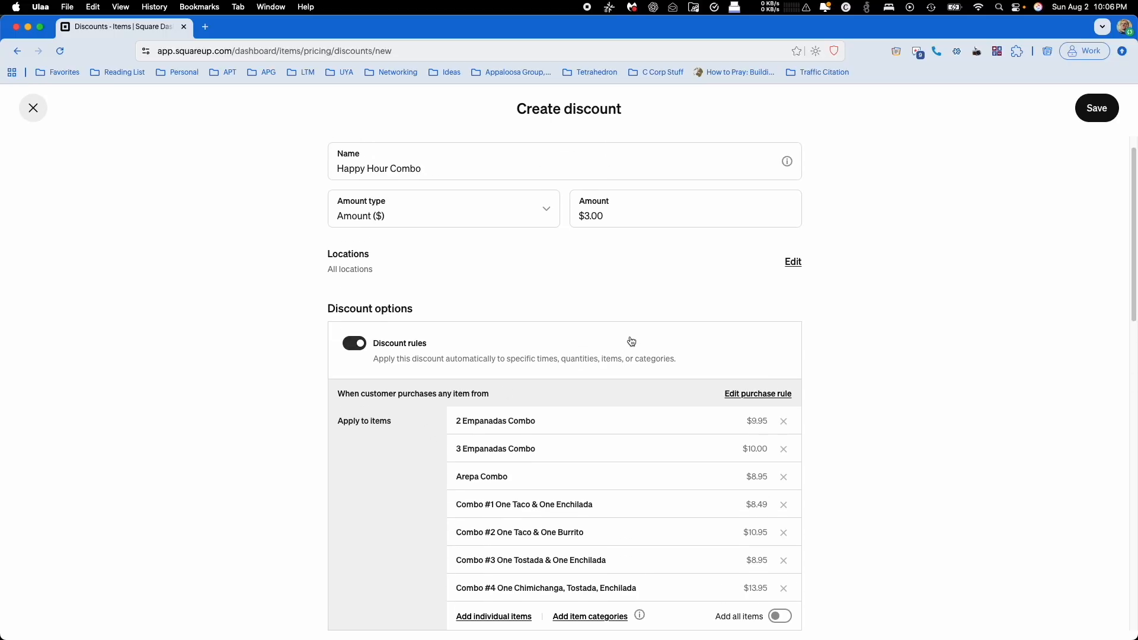
{"action": "scroll", "coordinate": [630, 340], "scroll_direction": "down", "scroll_amount": 6}
{"action": "scroll", "coordinate": [631, 341], "scroll_direction": "down", "scroll_amount": 10}
{"action": "left_click", "coordinate": [1097, 108]}
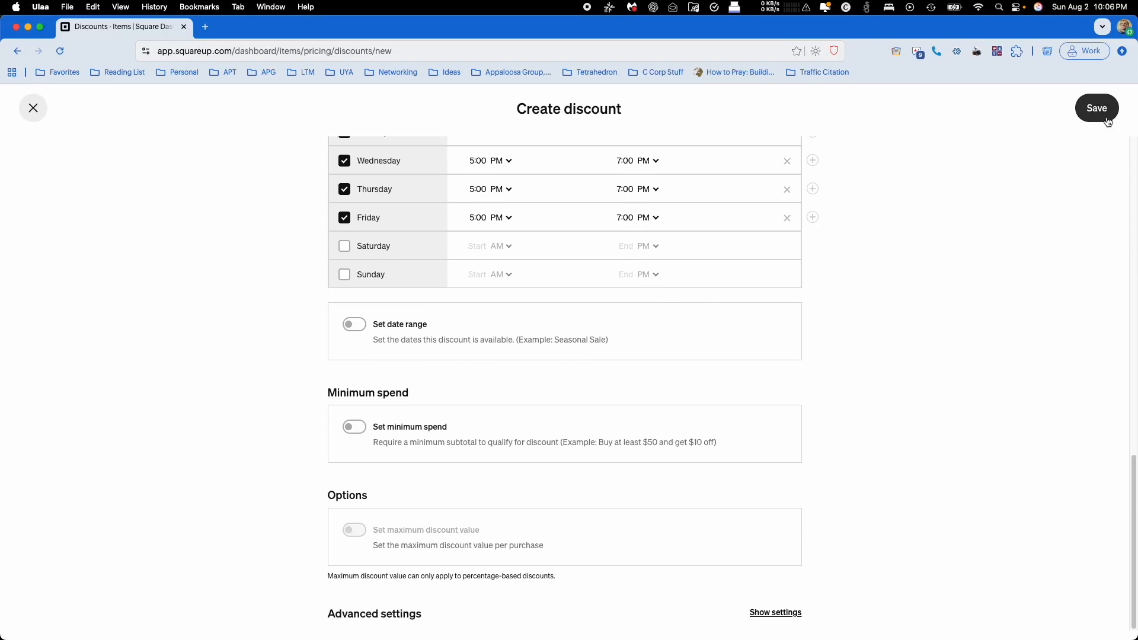